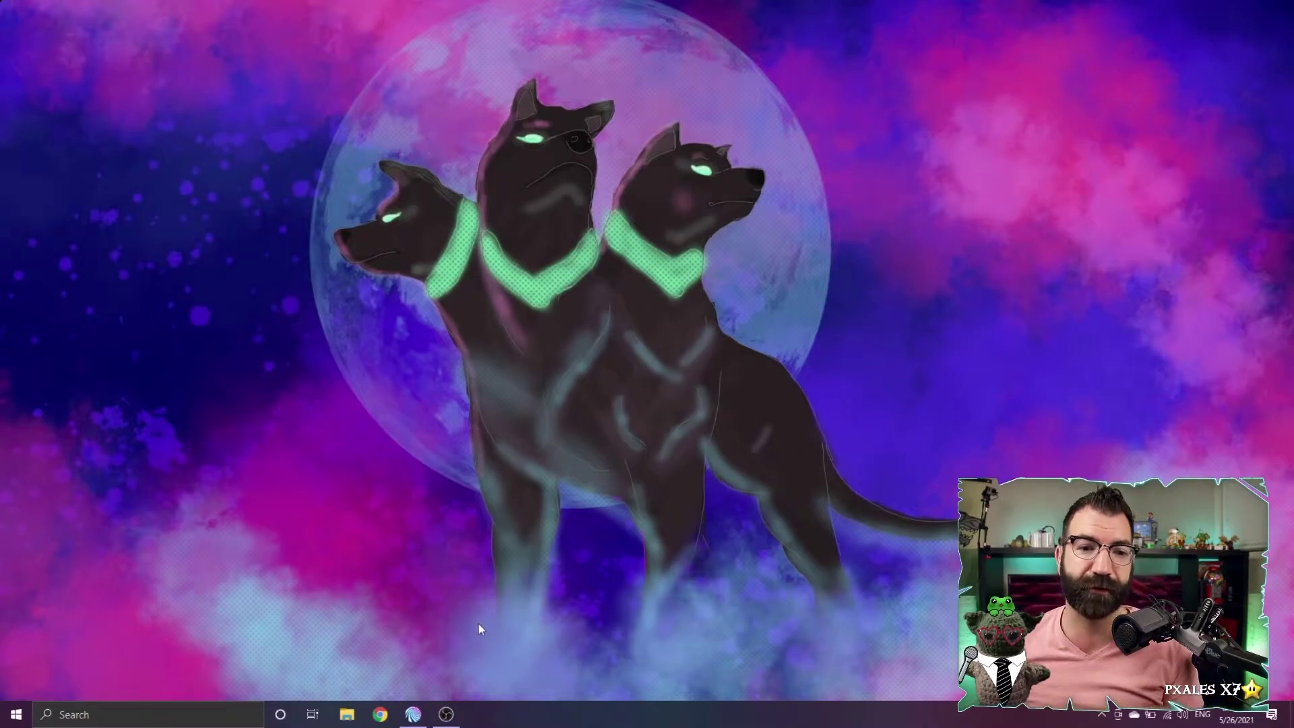
- Bring up the Mix It Up chat window and OBS Studio from the taskbar
click(412, 713)
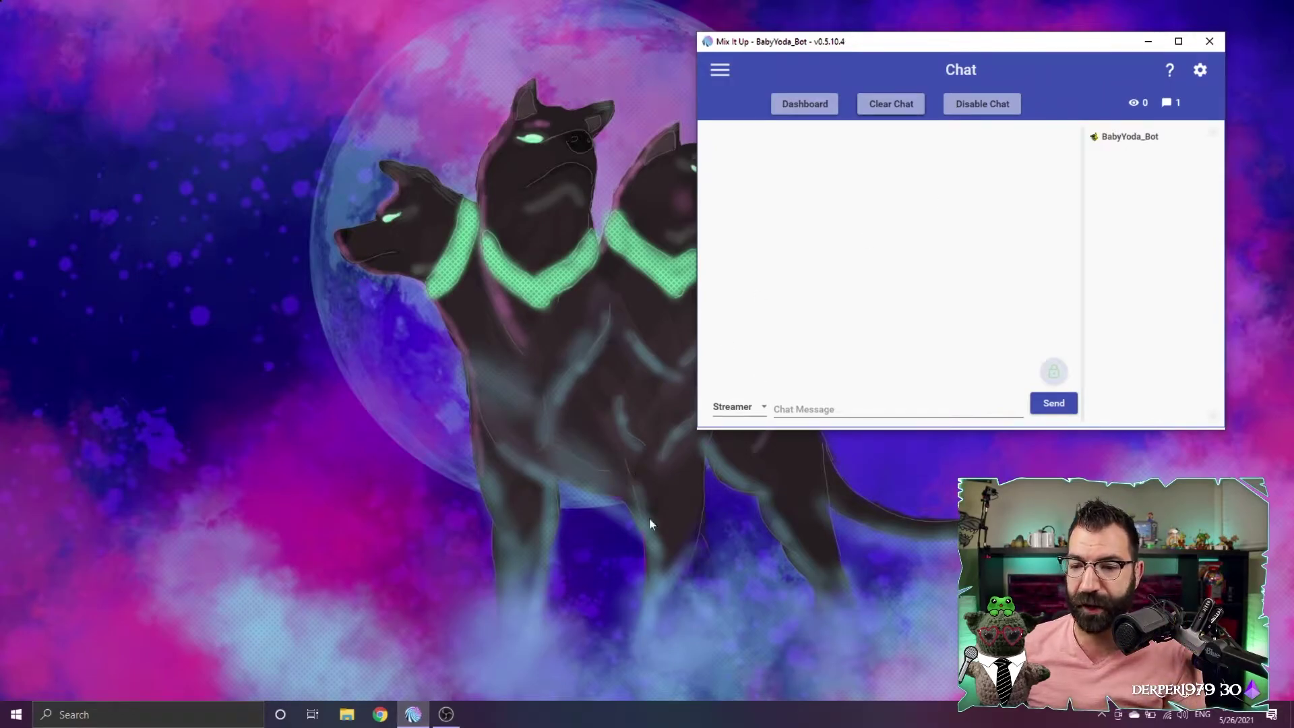
click(445, 713)
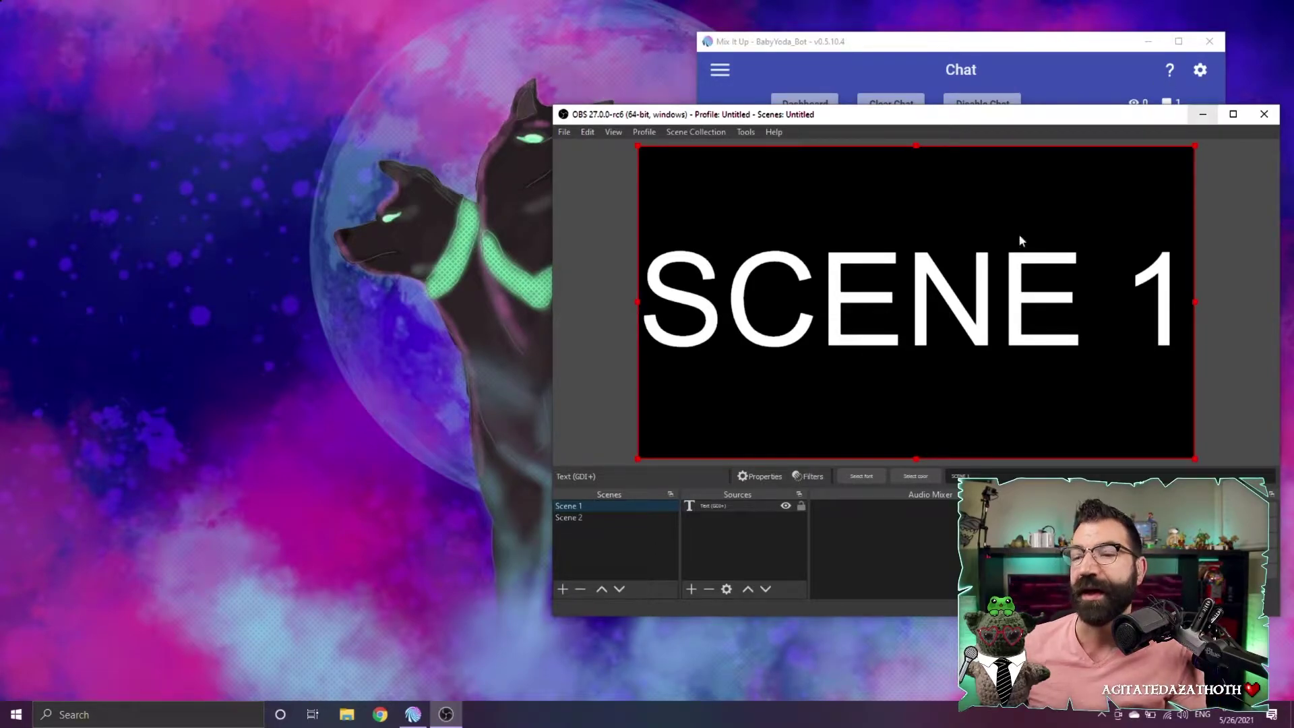
- Search Google for voiceattack and reach the v1.8.7 download section on voiceattack.com
click(381, 714)
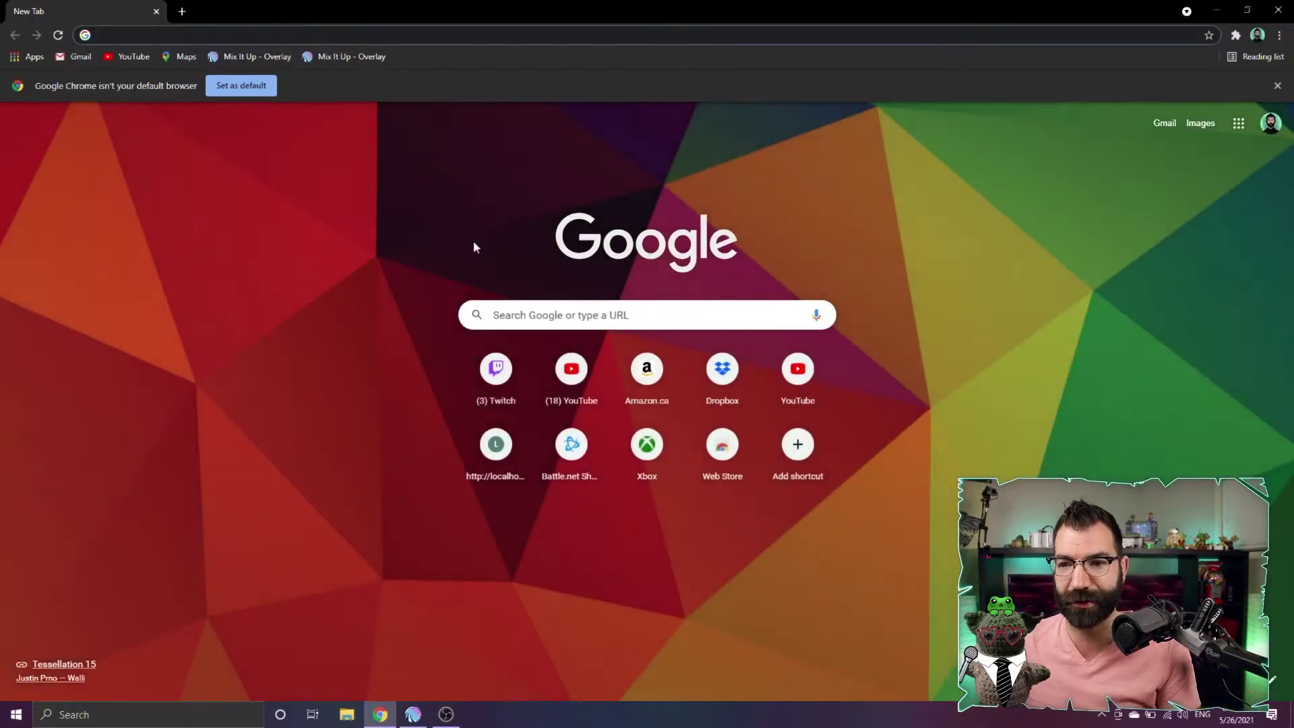
click(555, 307)
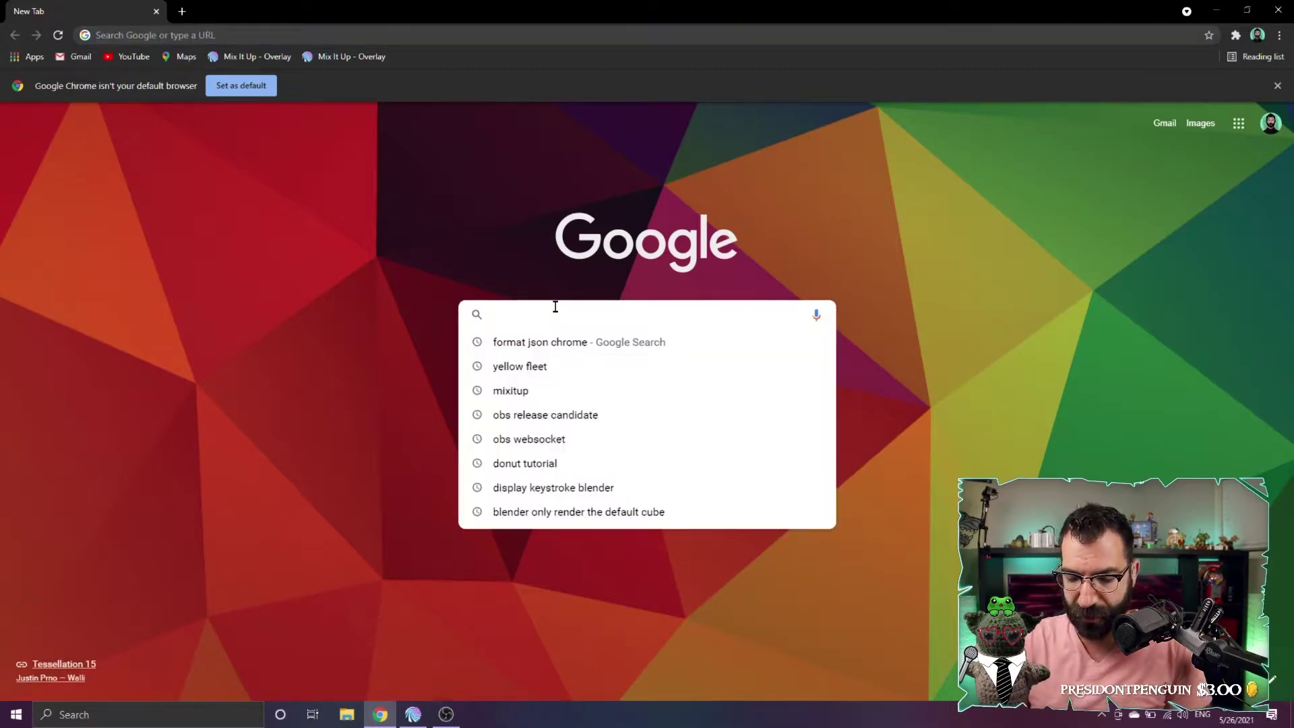
text(voiceatt)
key(Return)
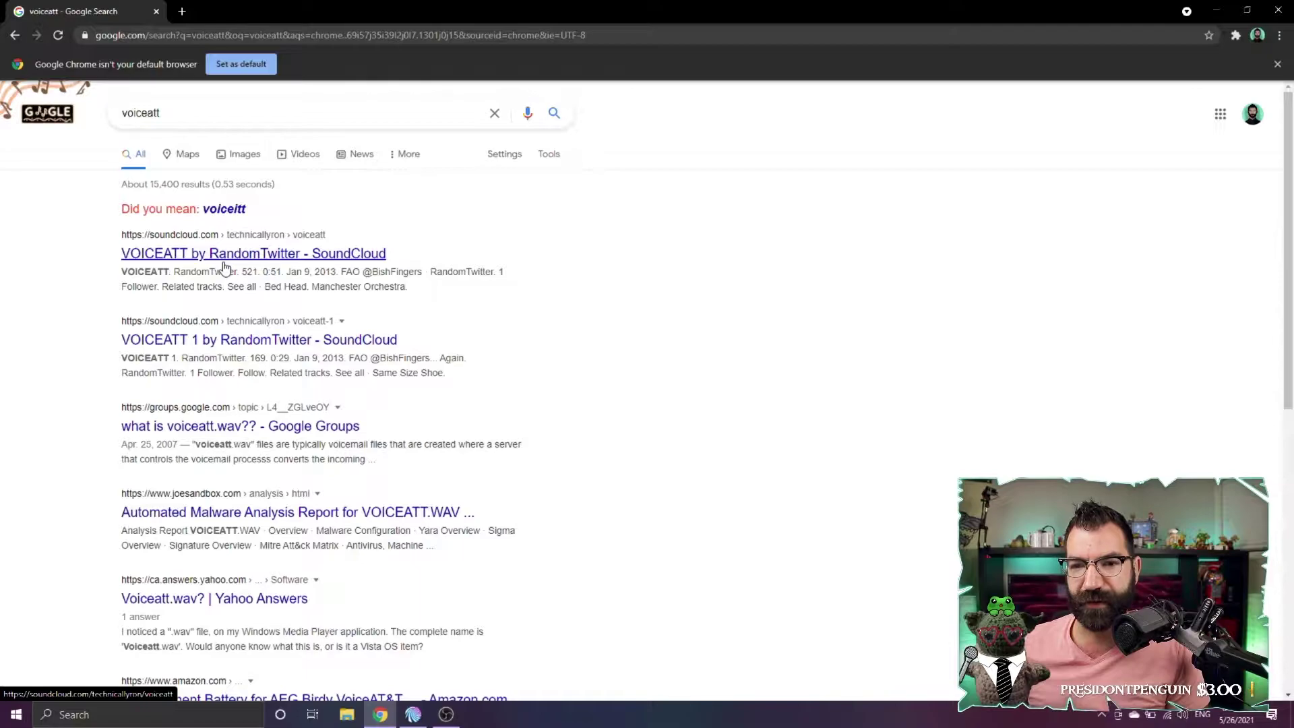
click(176, 115)
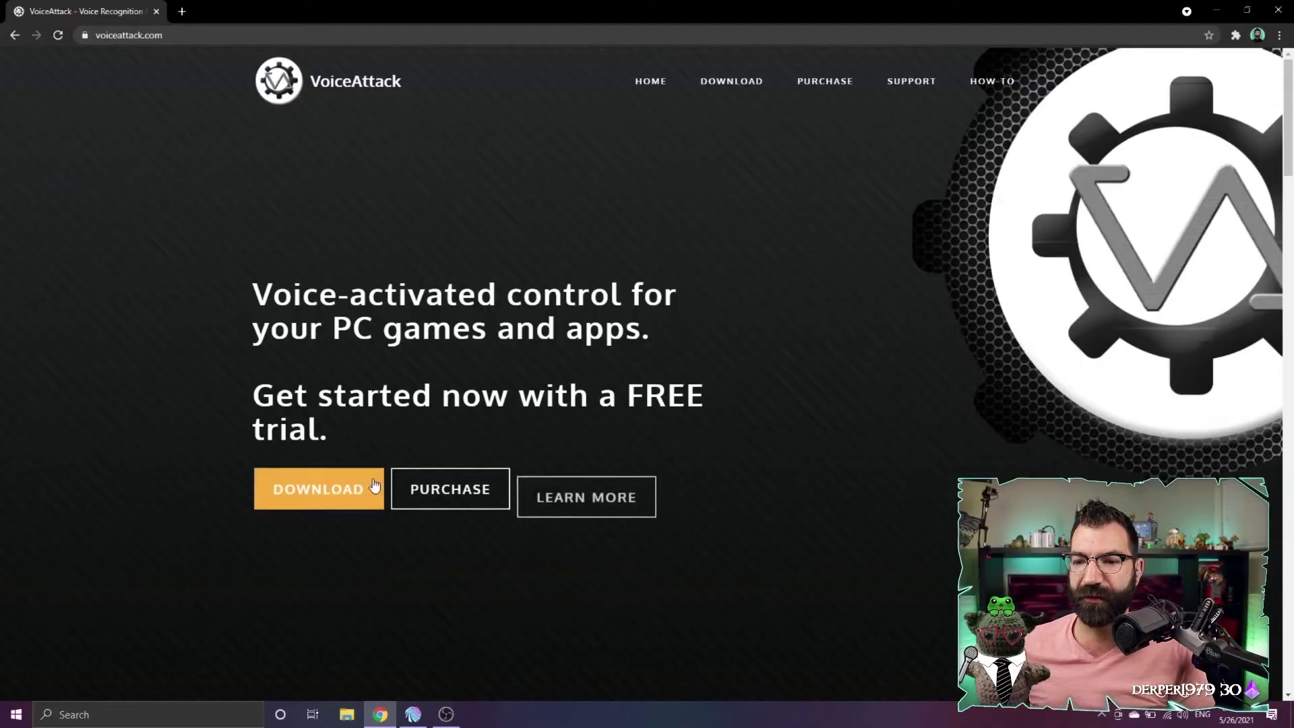
click(374, 486)
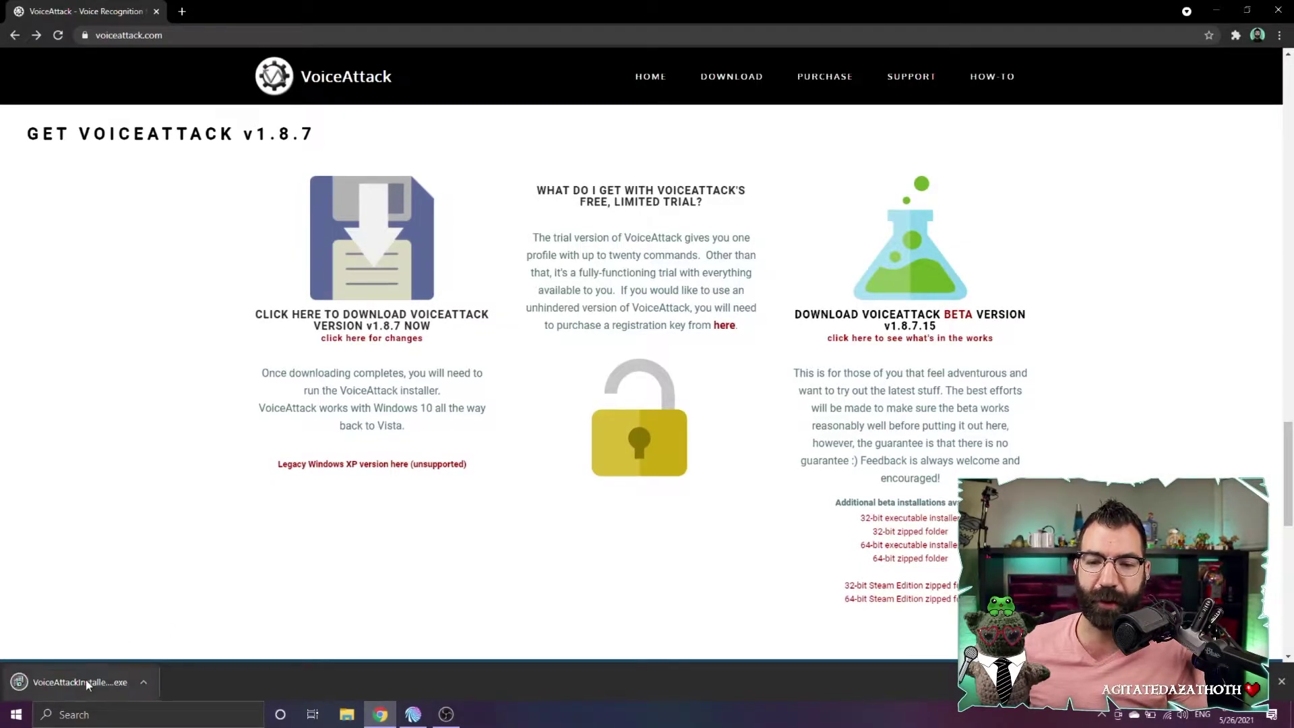
- Install VoiceAttack, accepting the license and default location, without a desktop shortcut
click(86, 680)
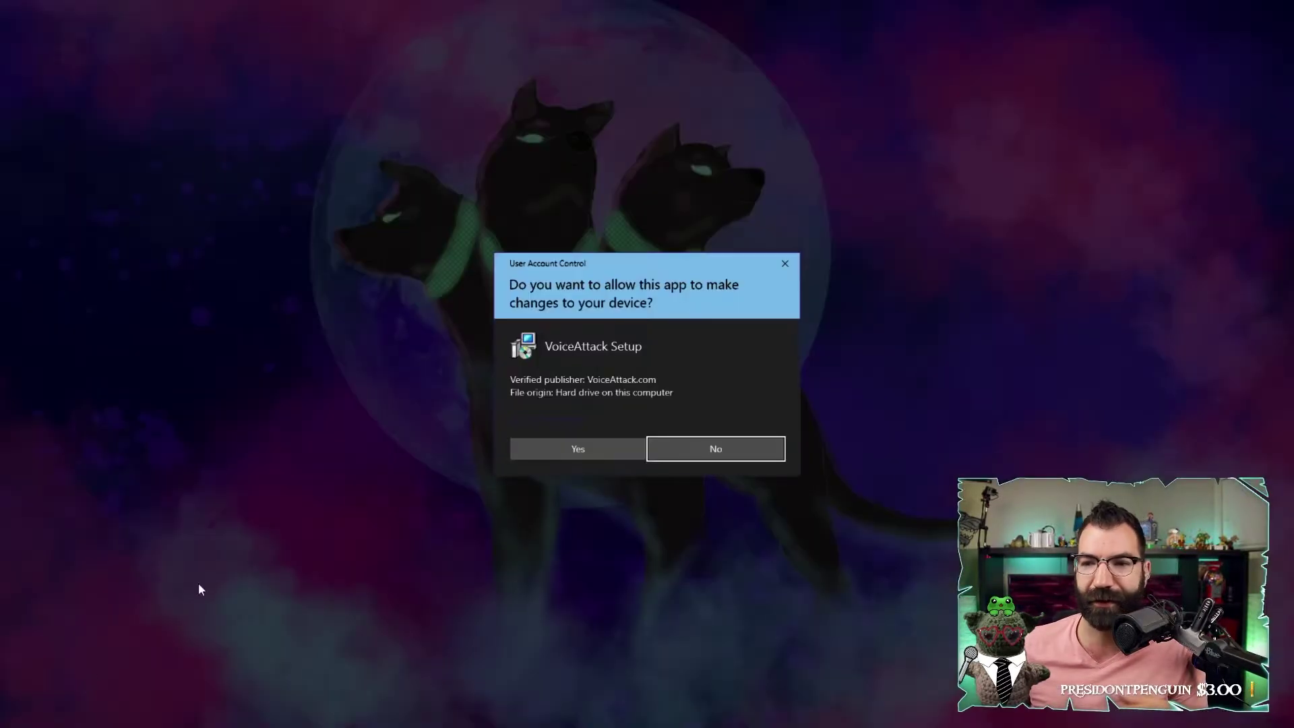
click(570, 450)
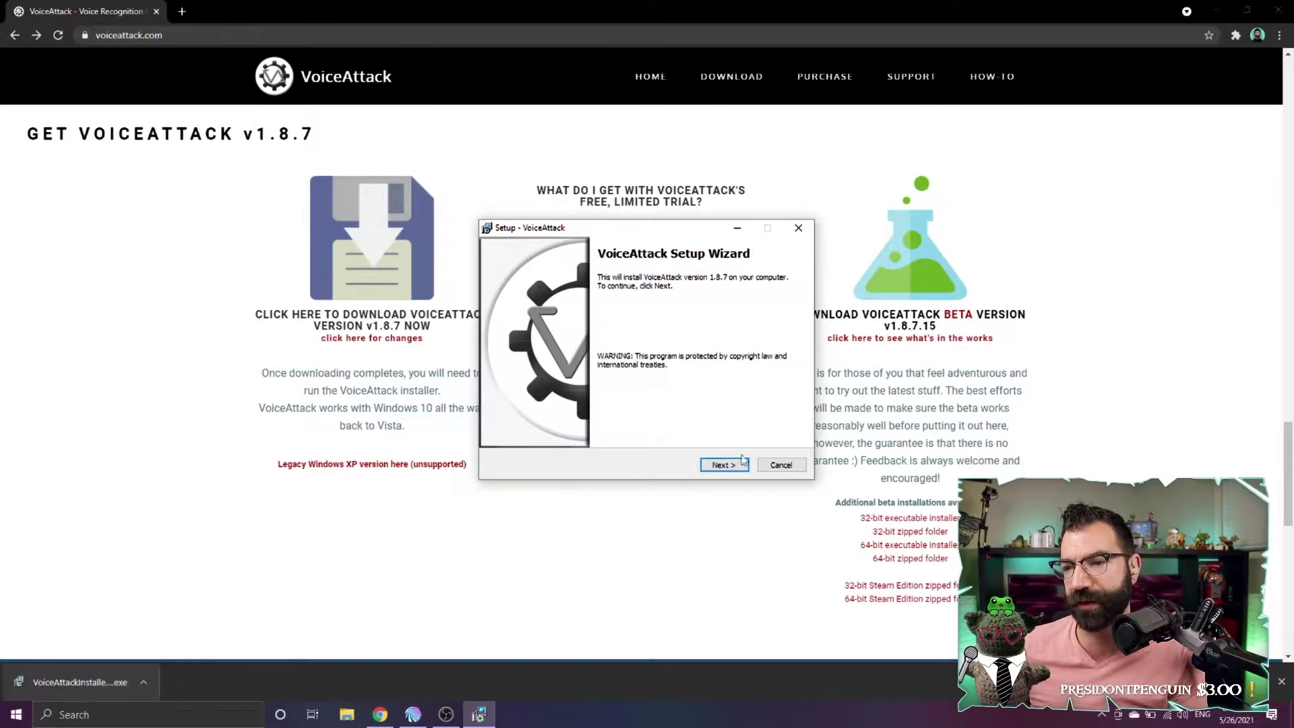
click(734, 464)
click(594, 424)
click(728, 467)
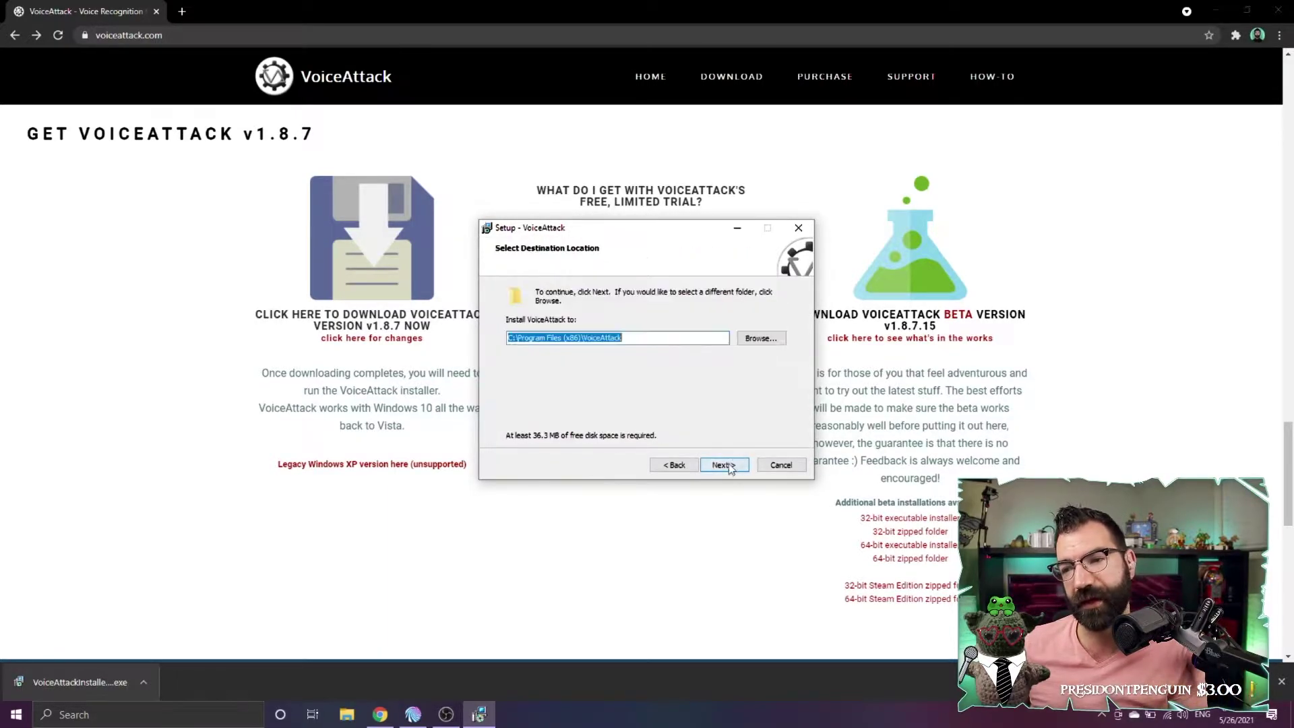
click(729, 467)
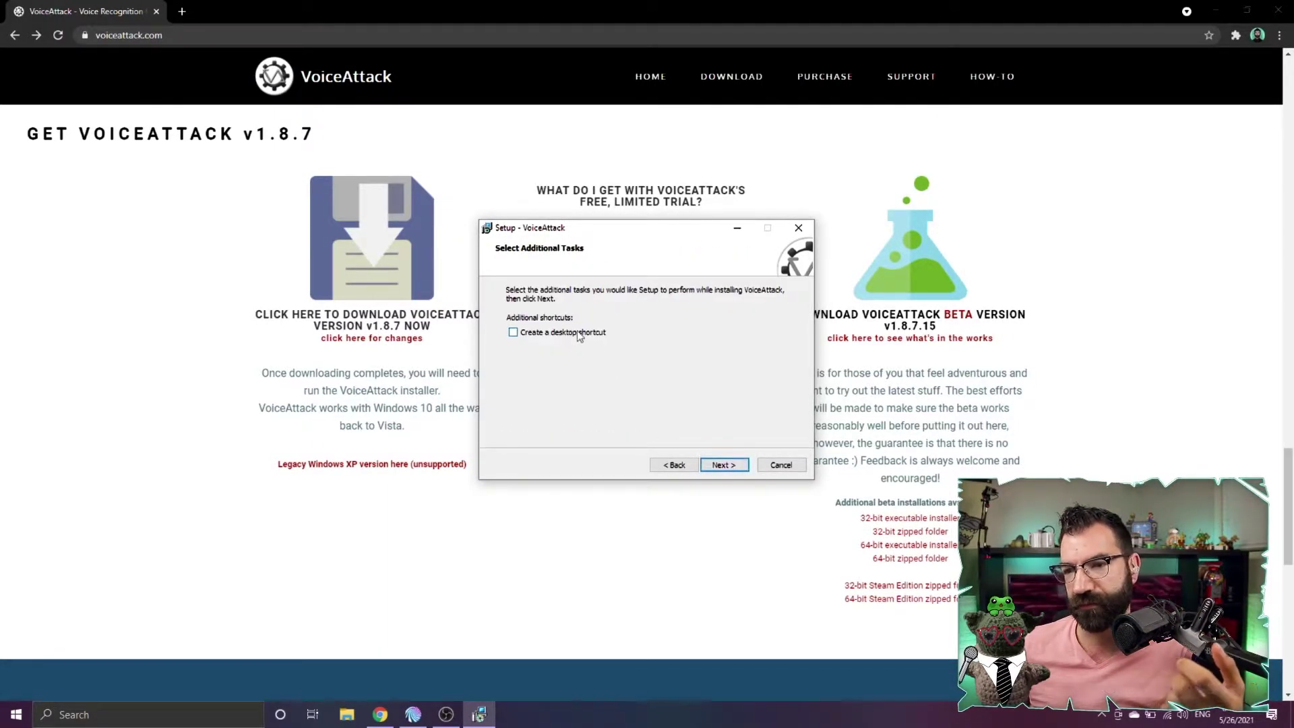
click(715, 464)
click(721, 465)
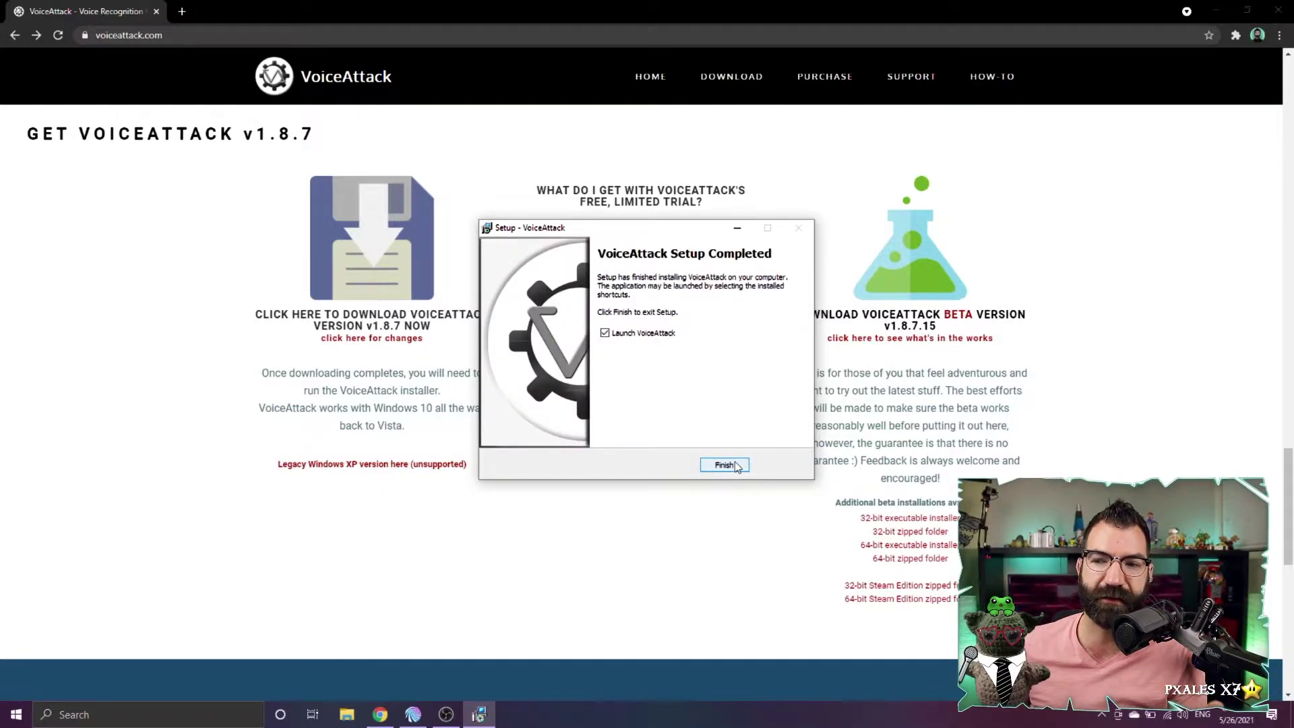
click(723, 465)
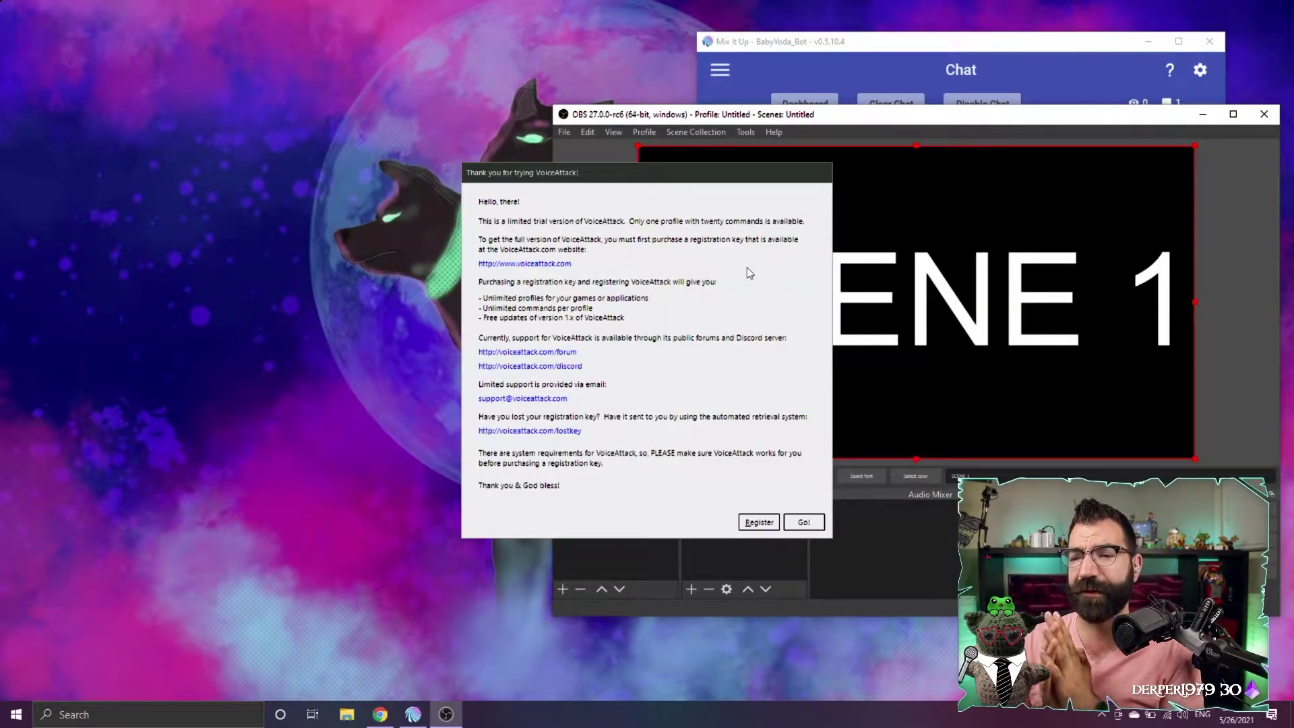
- Dismiss the trial notice and startup tips, then review Recognition options without changes
click(805, 523)
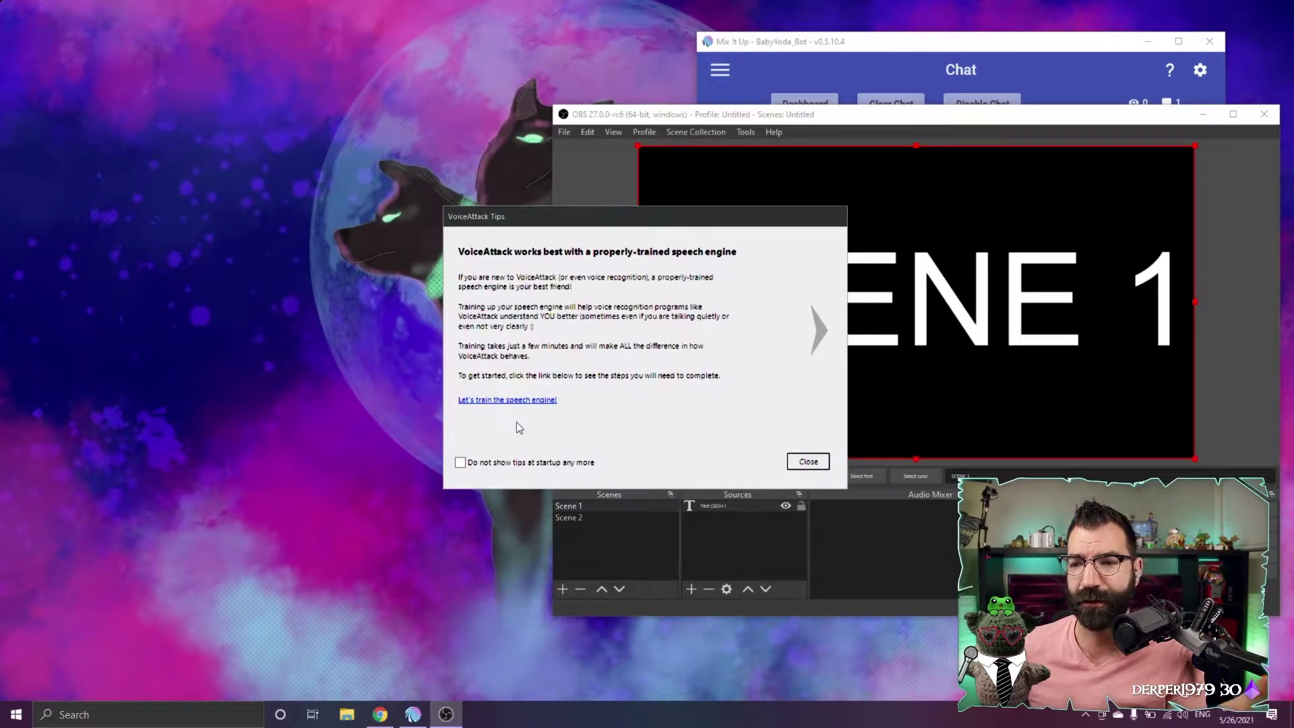
click(802, 464)
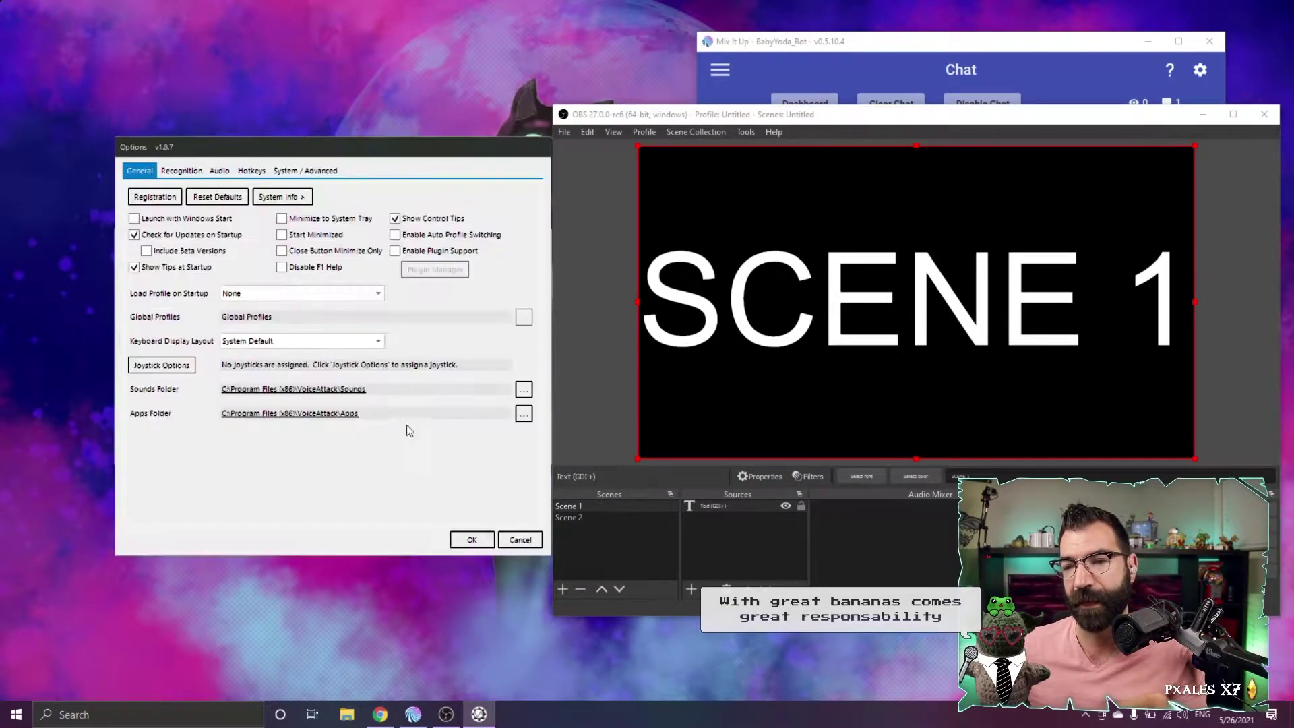
click(187, 174)
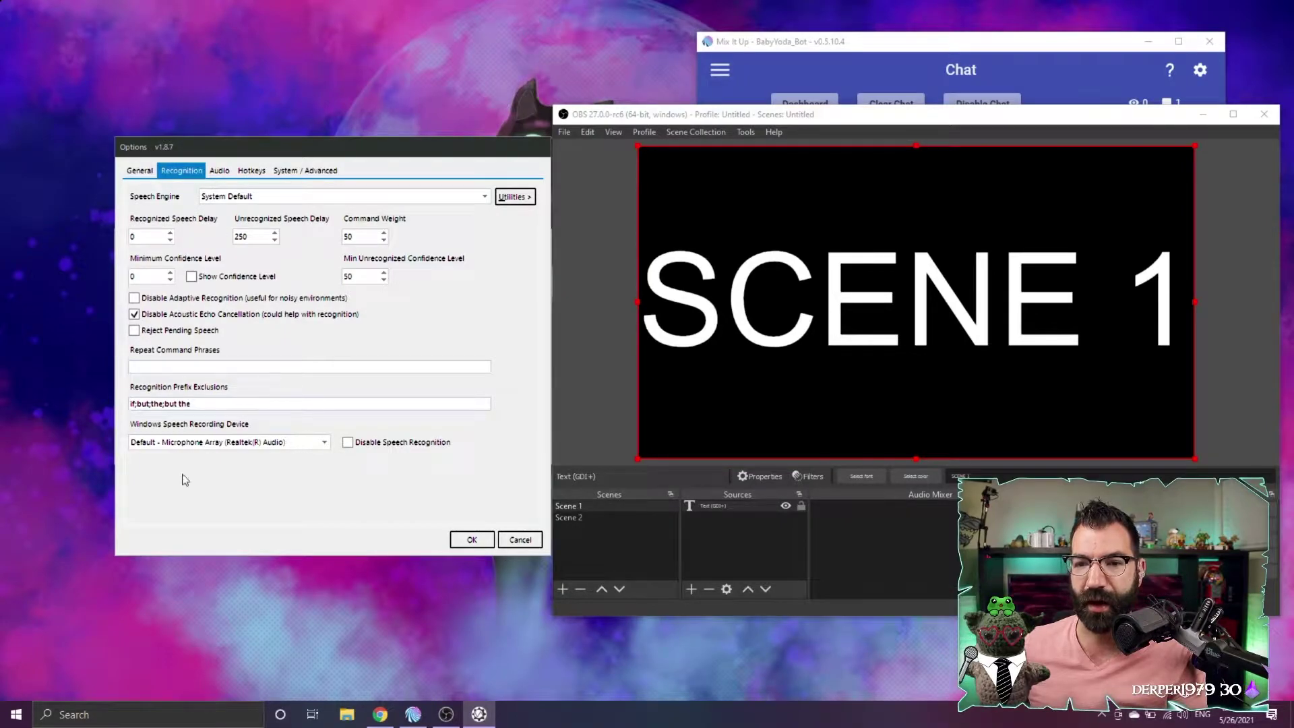
mouse_move(255, 444)
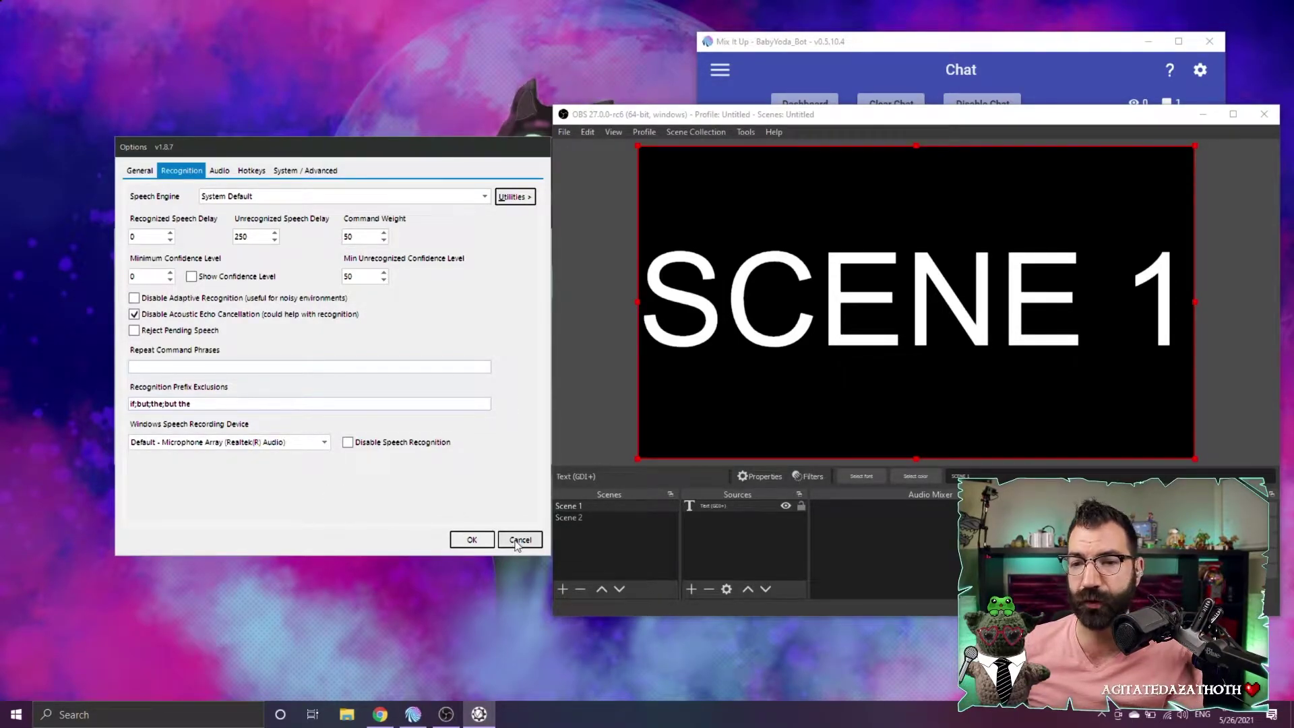
click(472, 540)
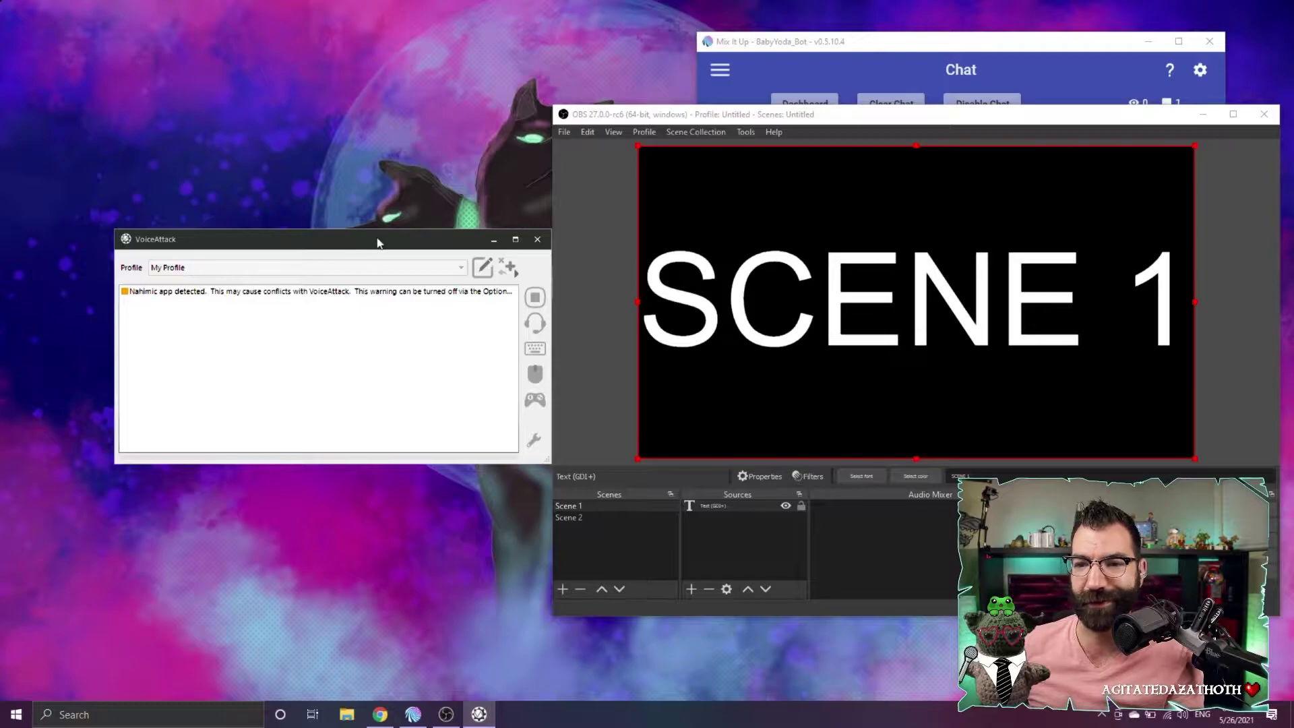
- Move VoiceAttack to the upper left and return to the Chrome download page
drag(377, 243, 311, 137)
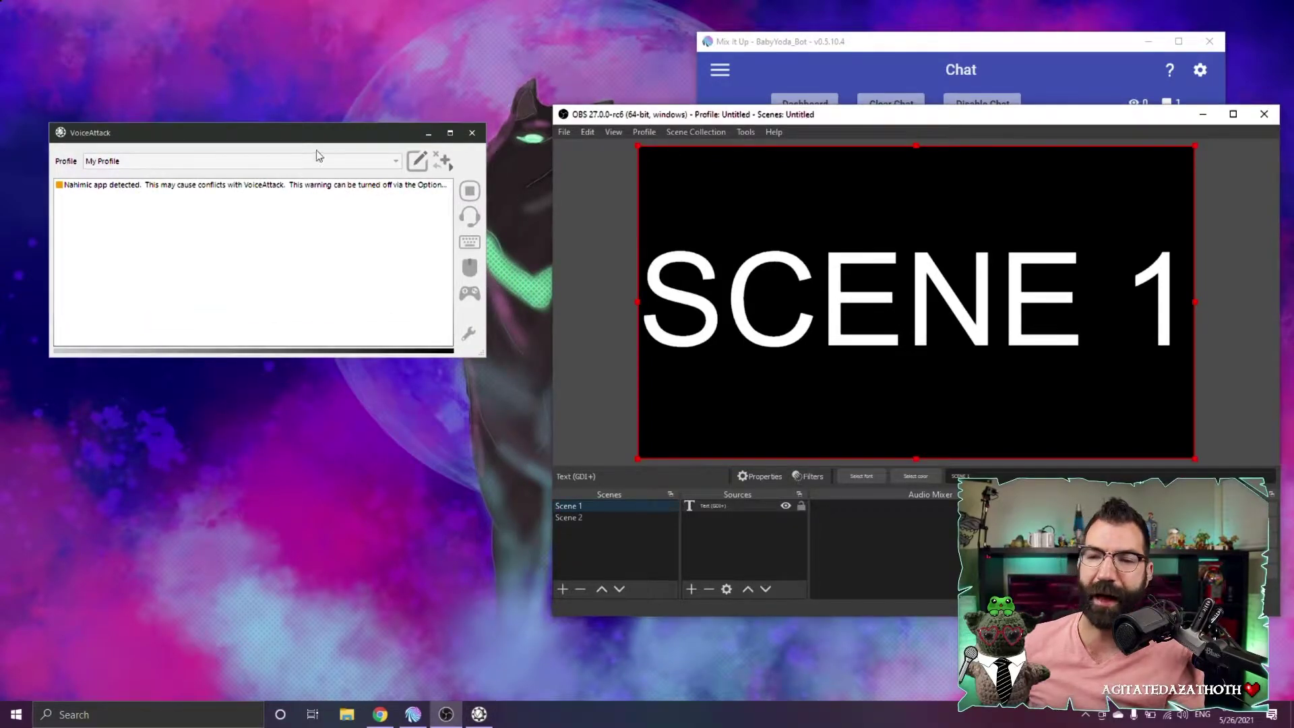
click(322, 127)
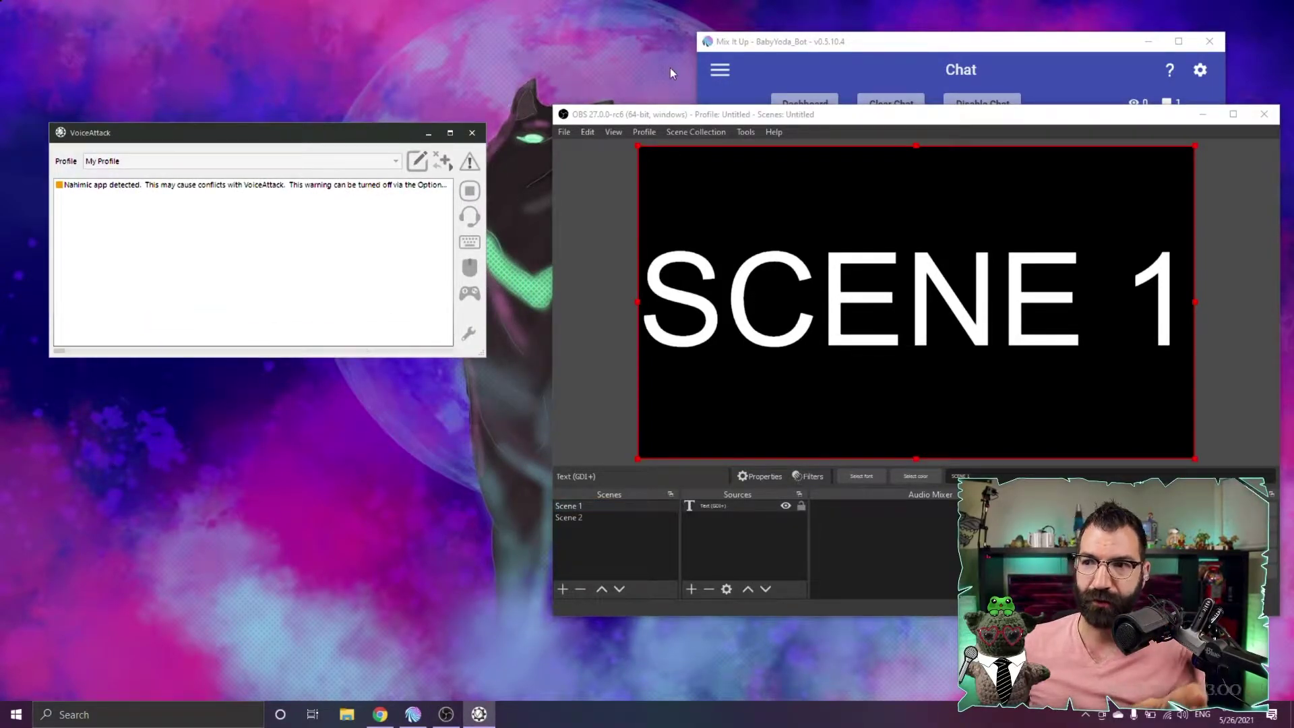
click(862, 46)
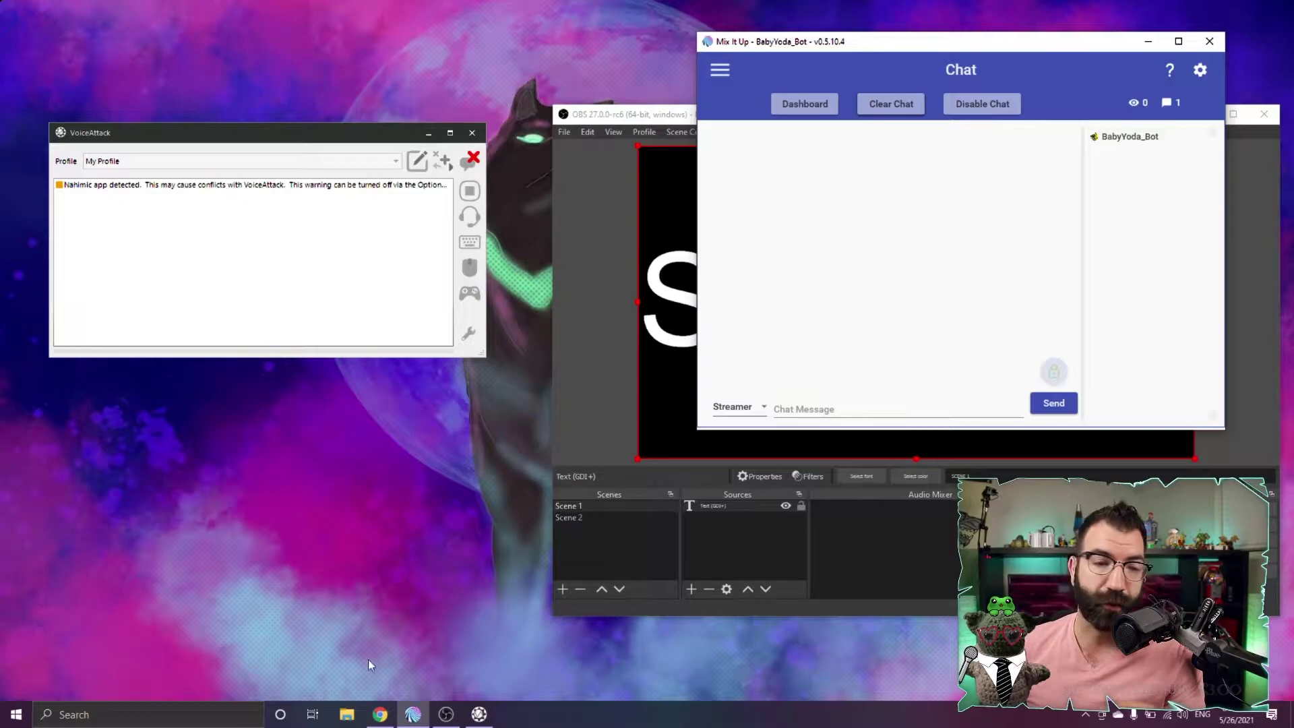
click(380, 714)
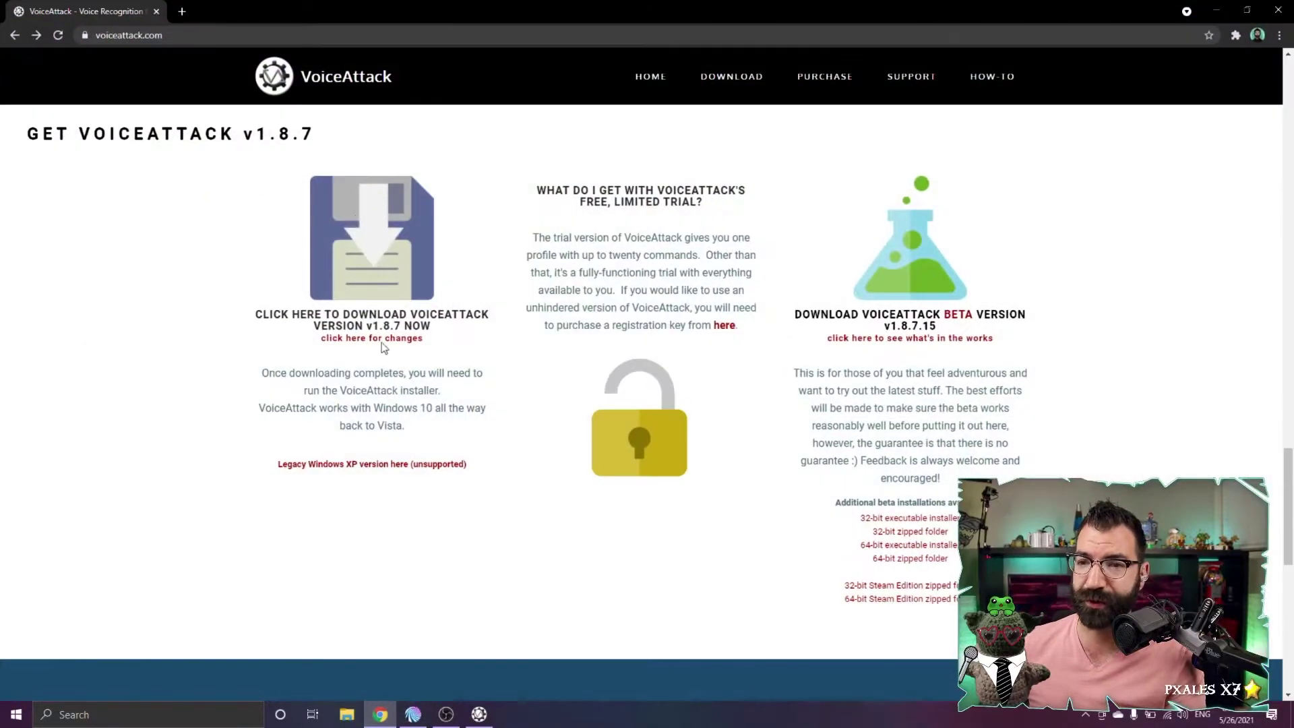
- Go to download.pixelbeard.tv and download VOICE CONTROL MIU.zip from the Dropbox share
click(197, 36)
text(dow)
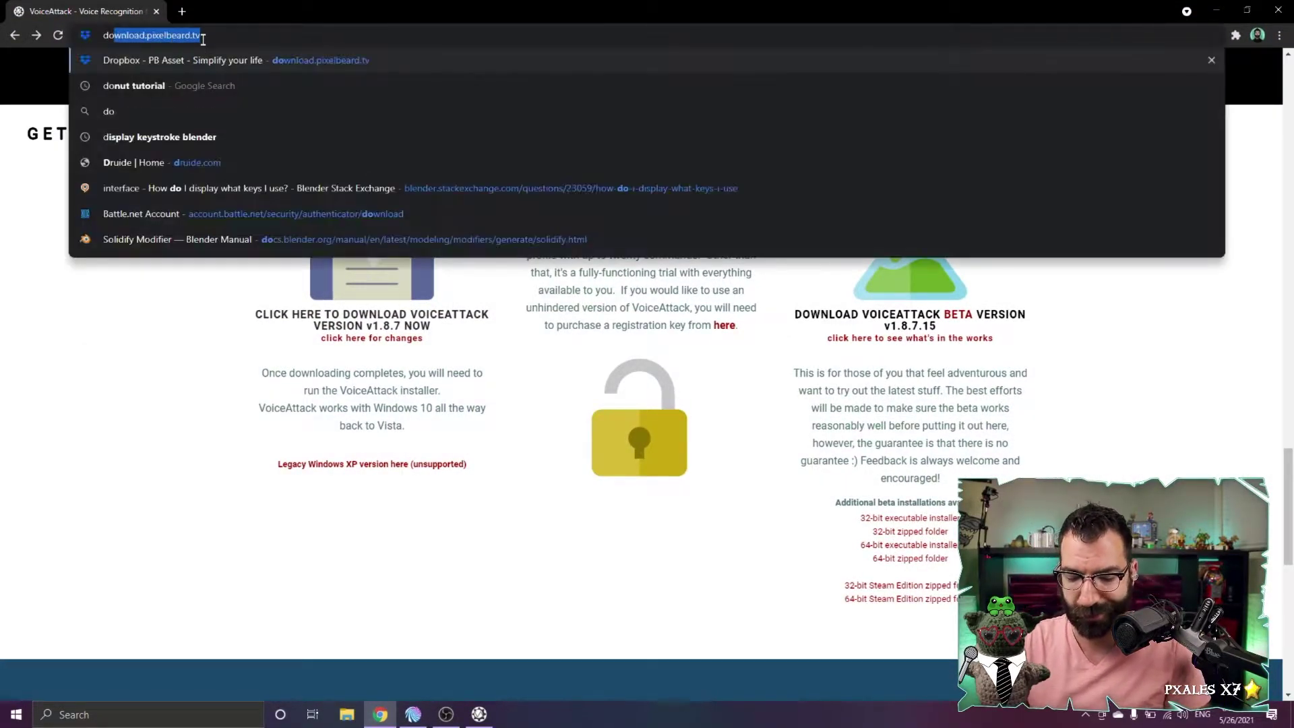
text(nlo)
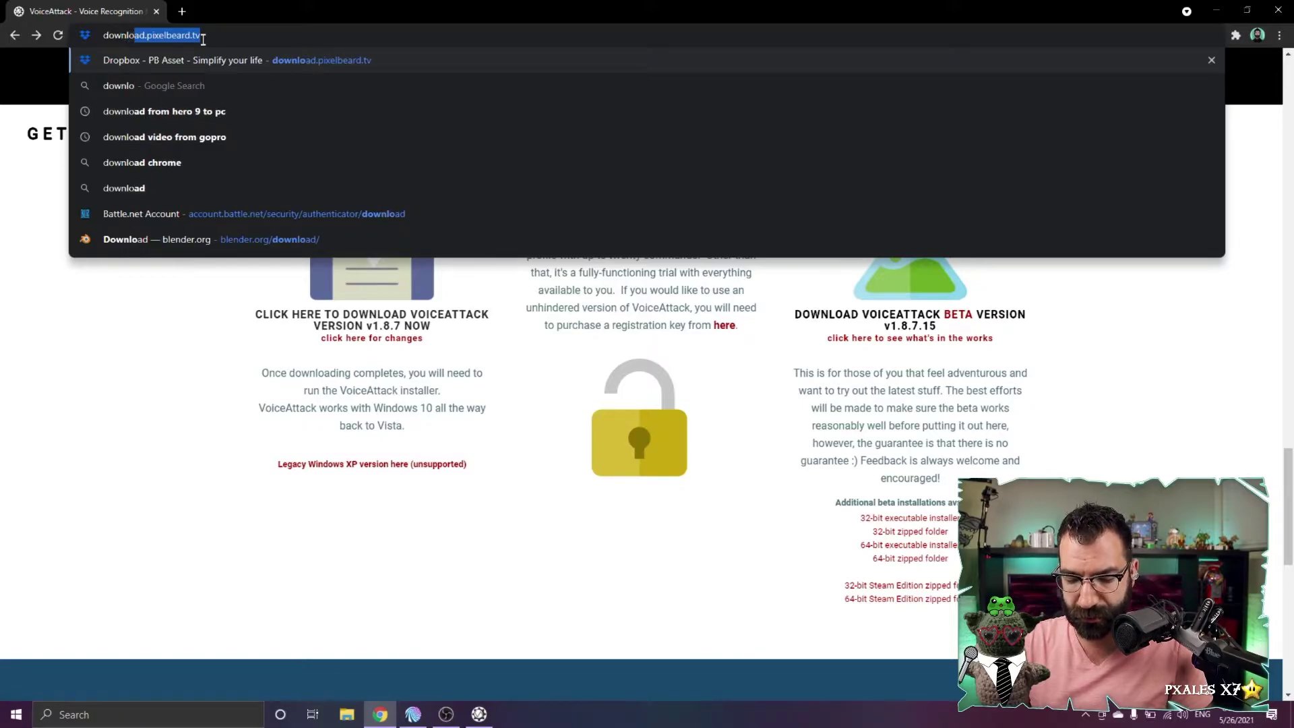
text(ad.pixelbeard.tv)
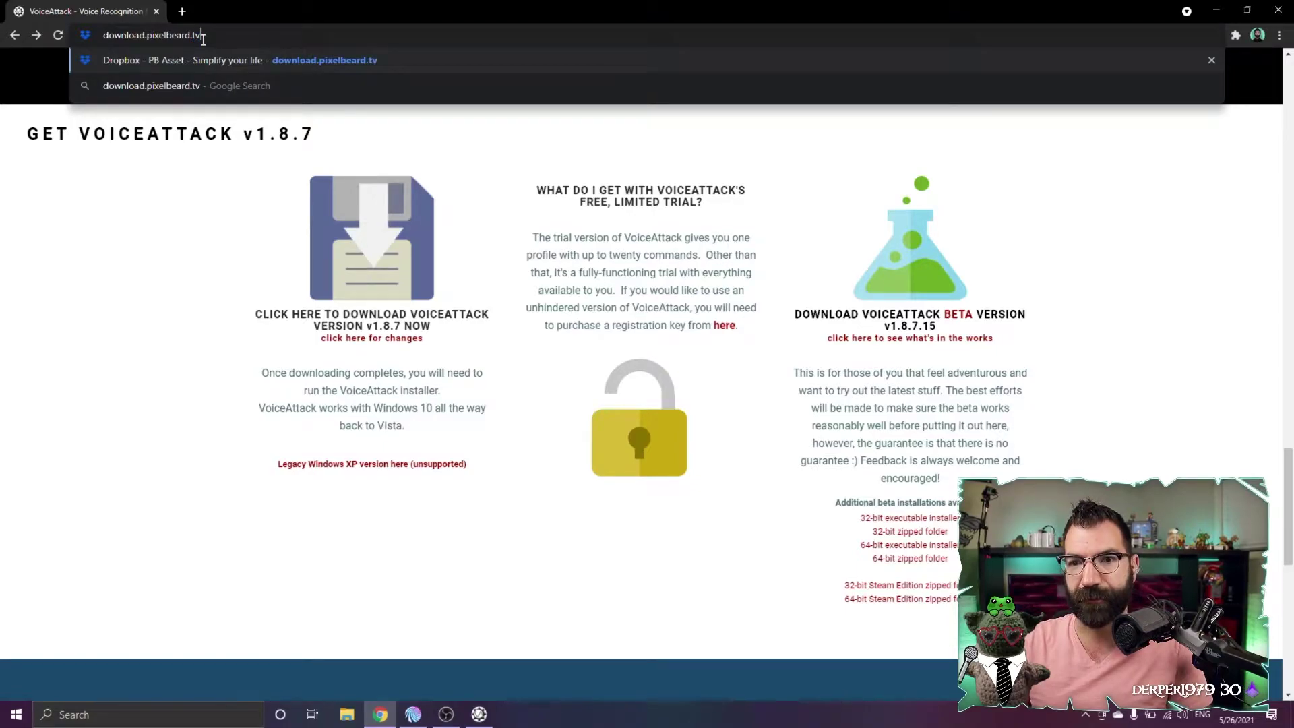
key(Return)
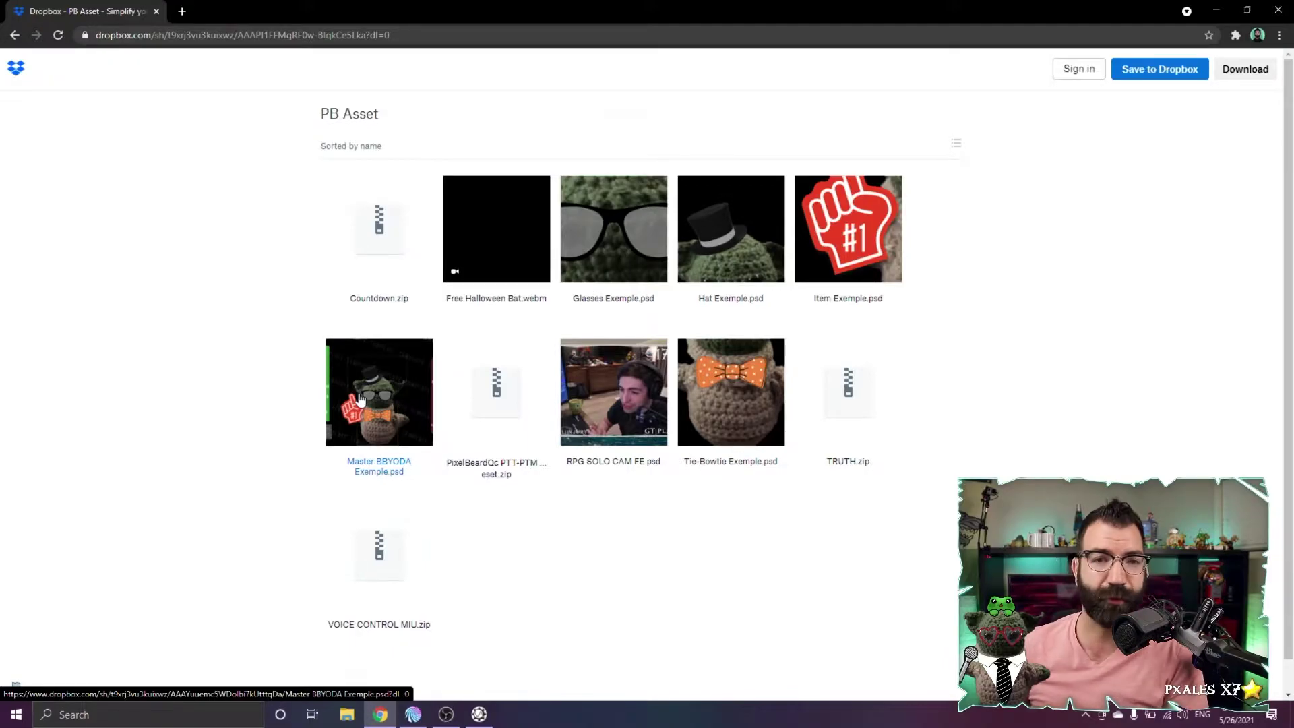
click(411, 539)
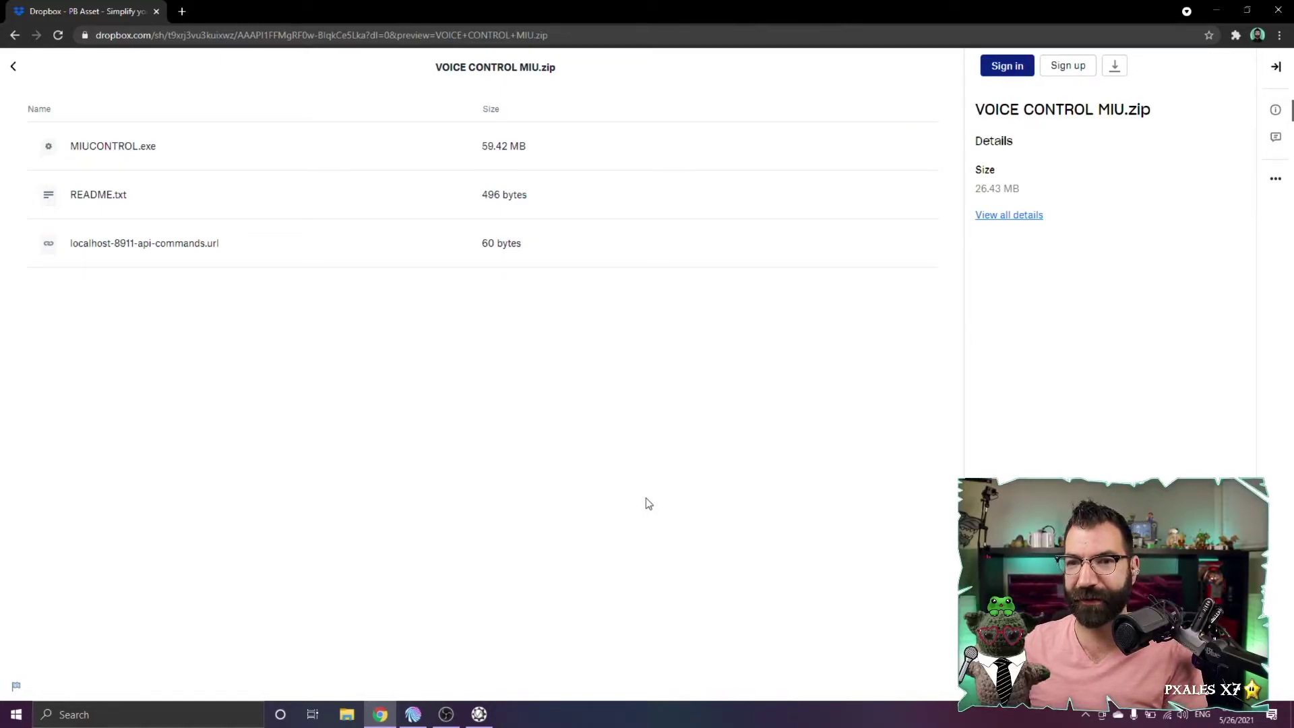
click(1114, 65)
click(1092, 96)
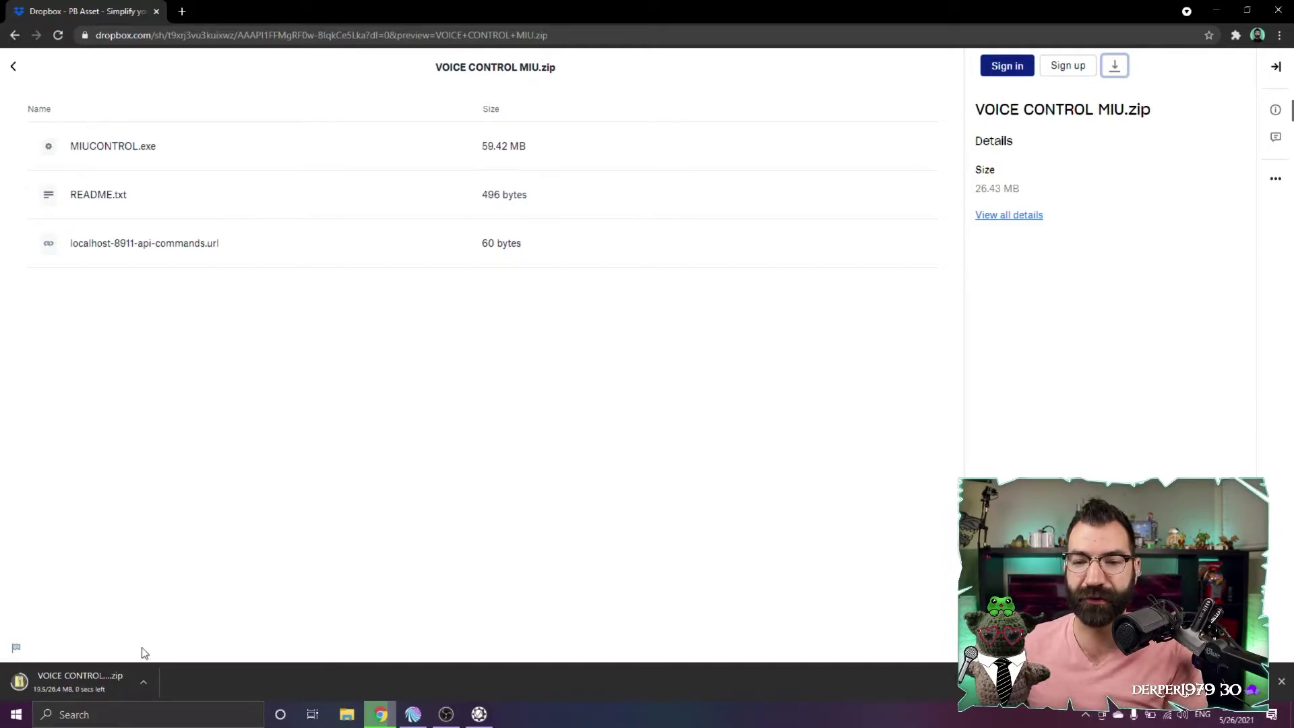
click(144, 685)
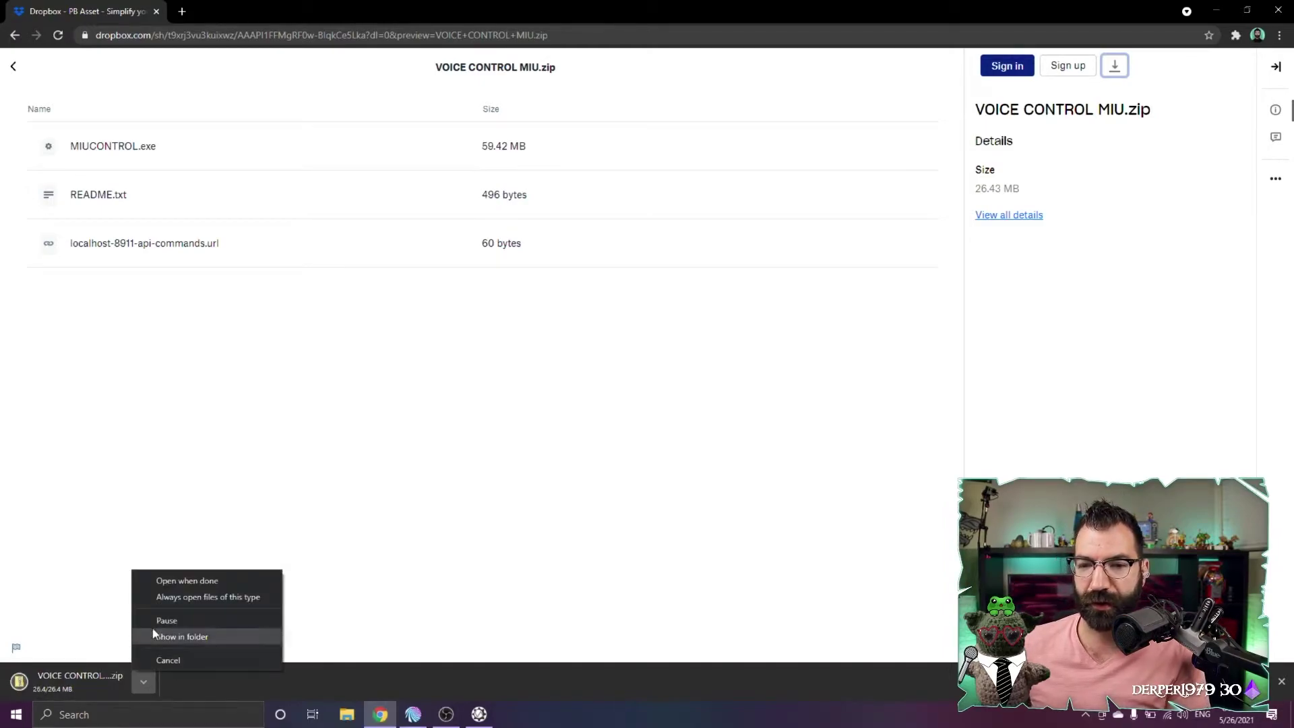
- Extract VOICE CONTROL MIU.zip into its suggested VOICE CONTROL MIU folder
click(193, 638)
right_click(274, 270)
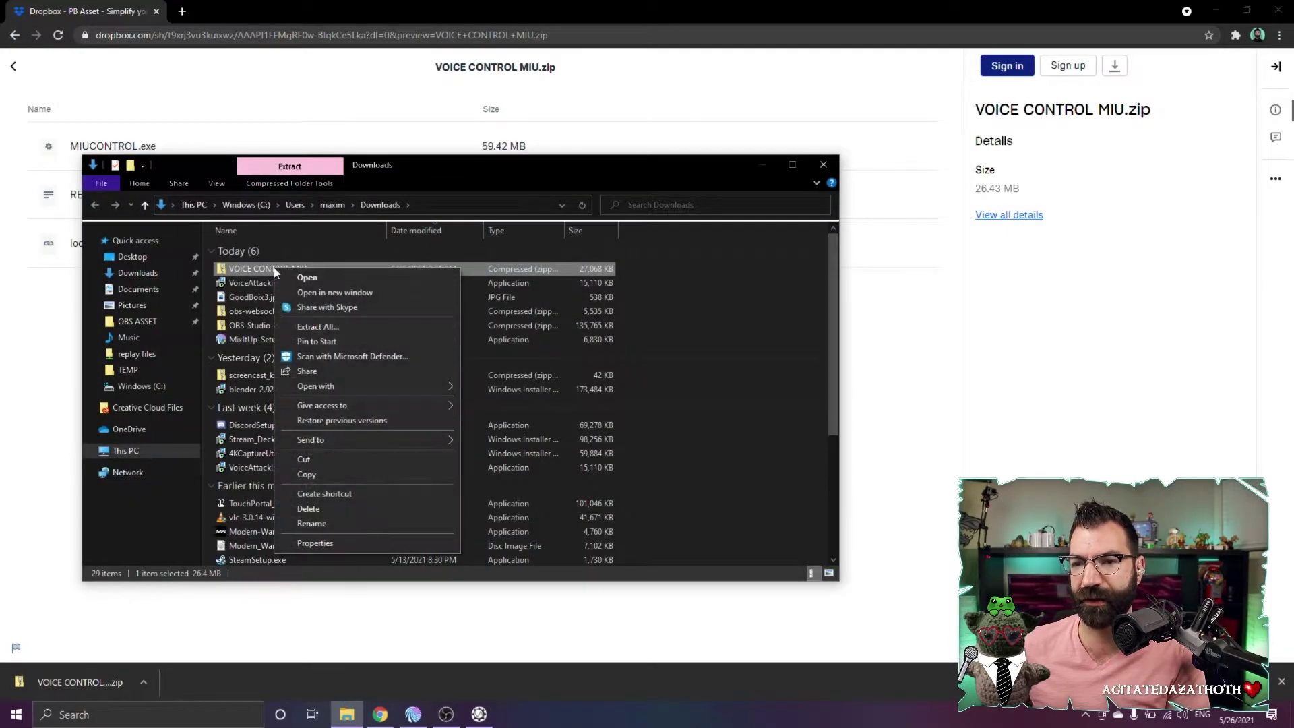
click(337, 327)
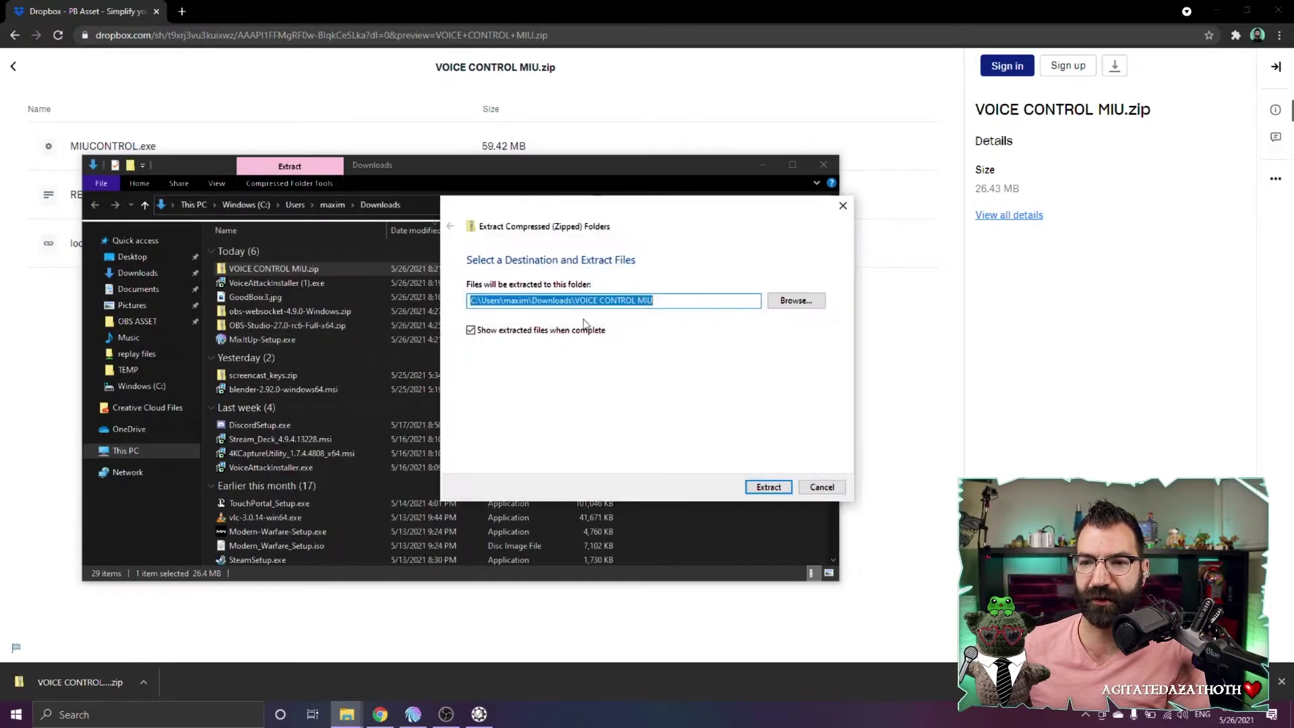
click(779, 487)
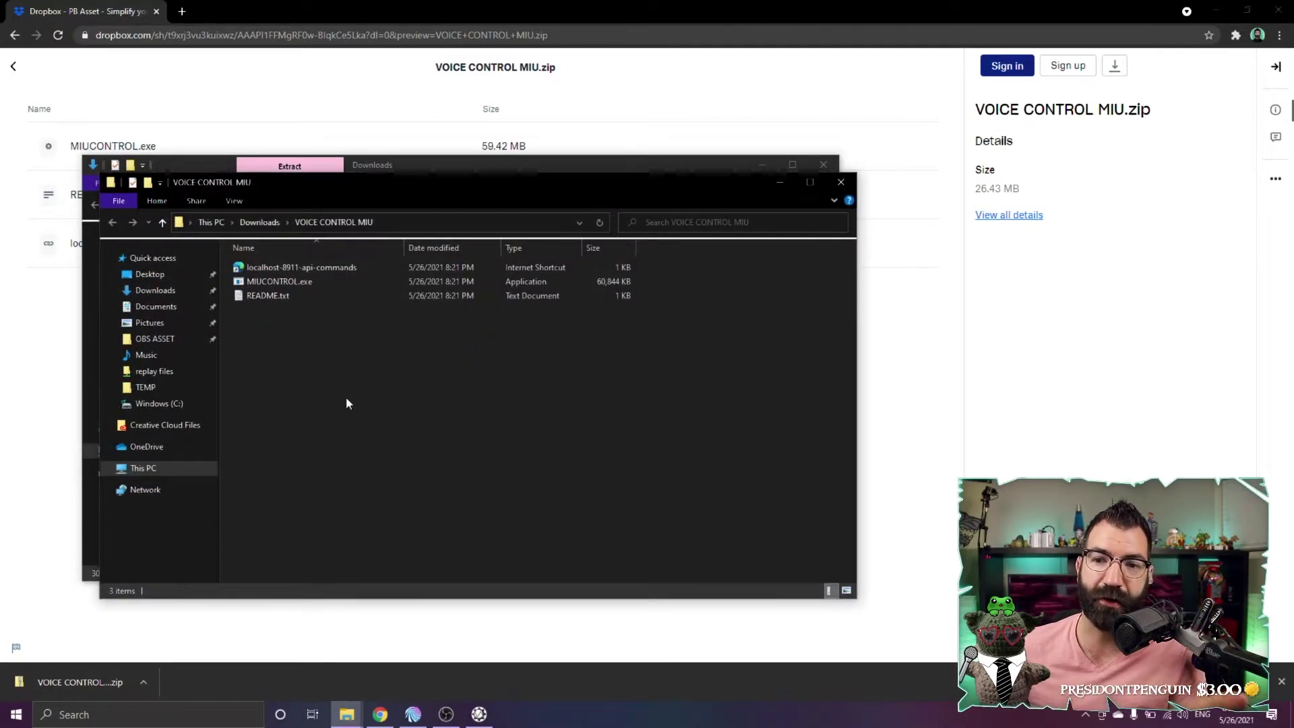
- Move MIUCONTROL.exe, README.txt and the localhost shortcut into C:\SIDE OBS\VOICE ATTACK CONTROL
key(ctrl+a)
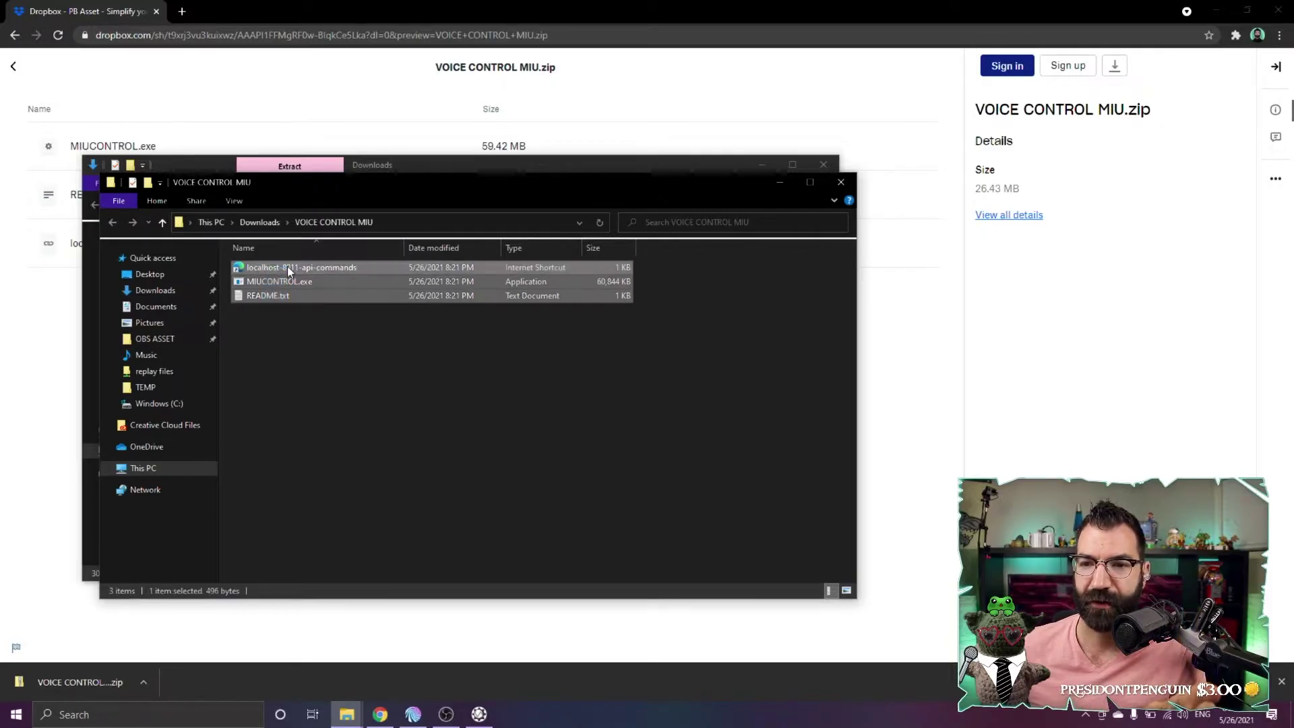
right_click(288, 265)
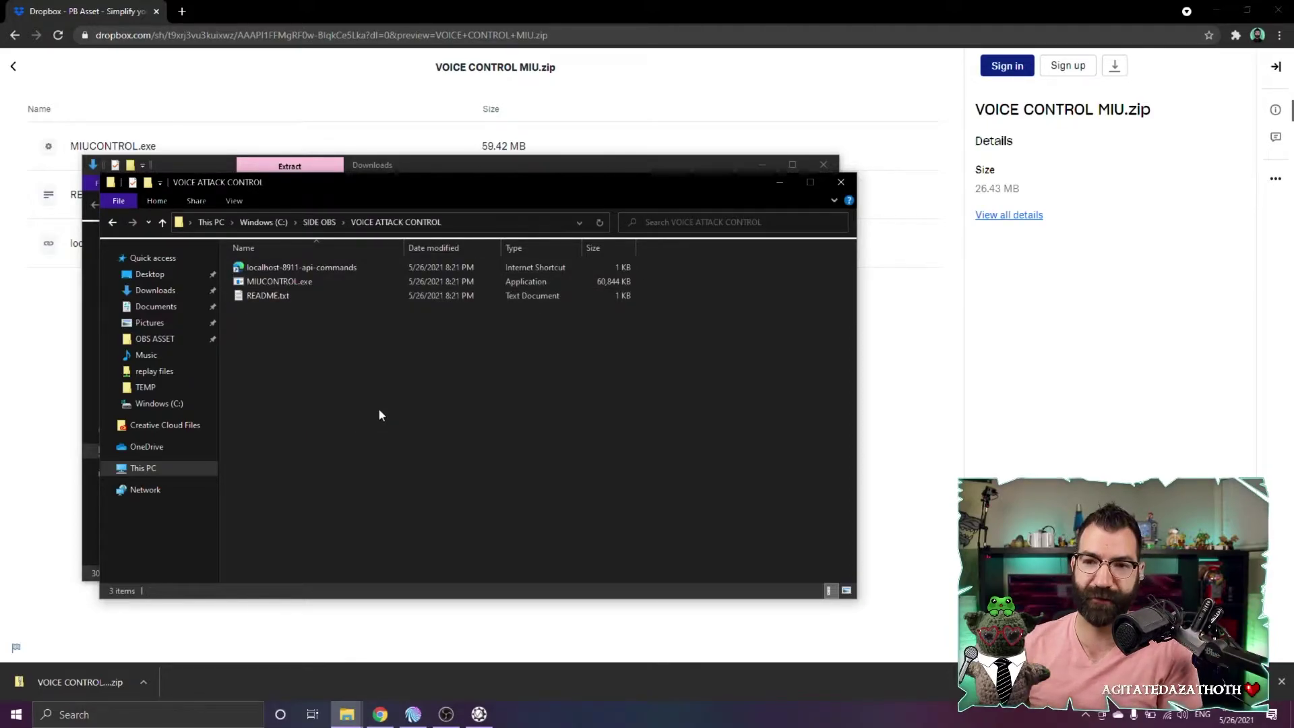
click(290, 268)
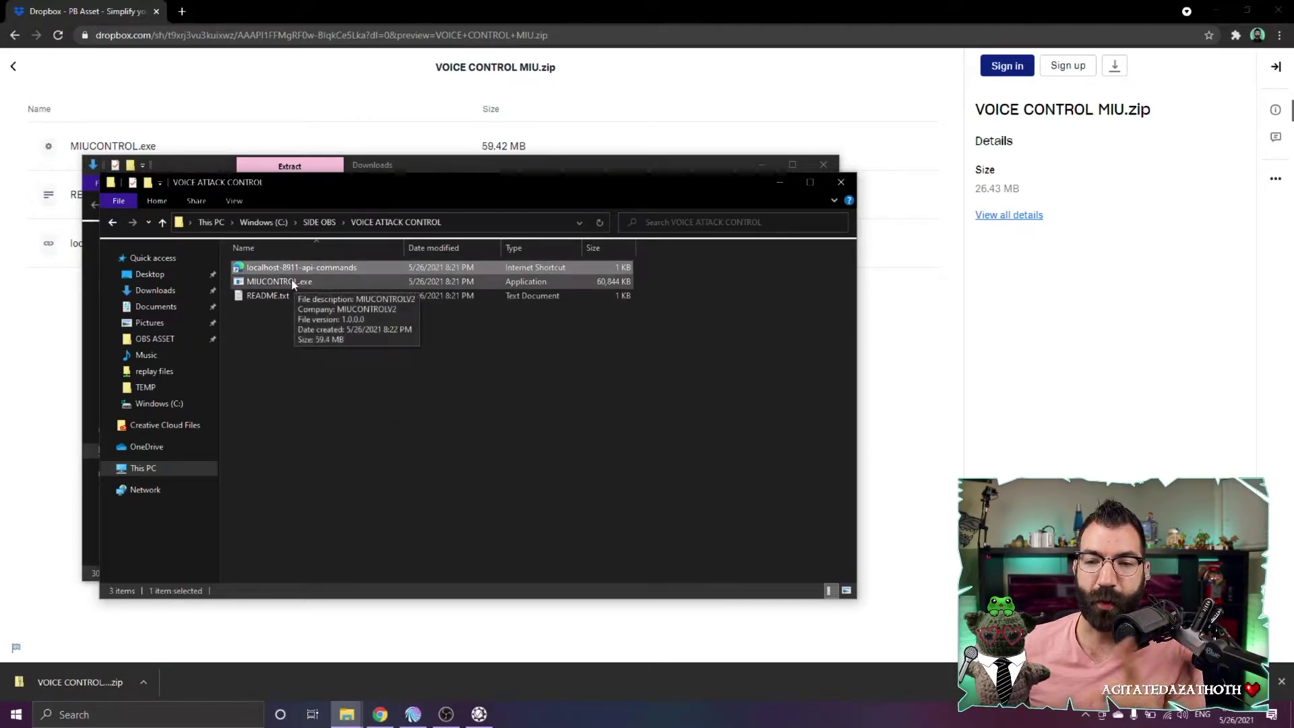
click(270, 283)
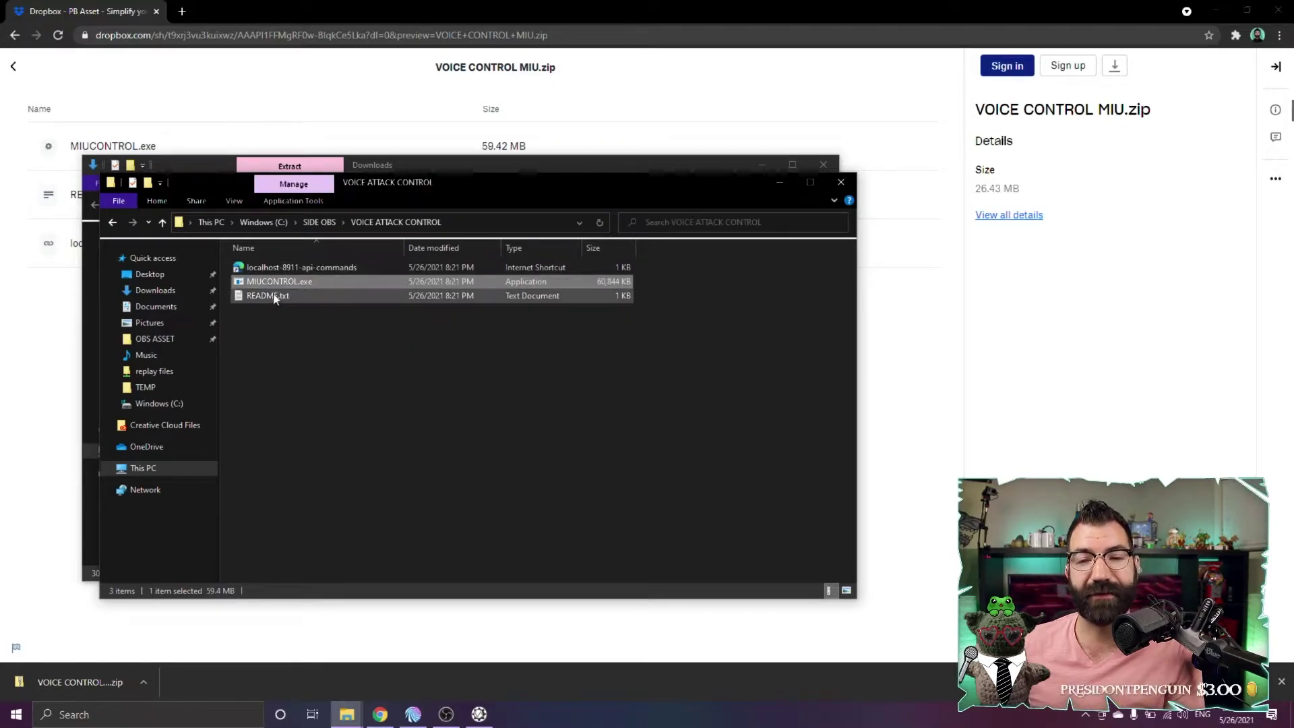
click(274, 297)
click(306, 364)
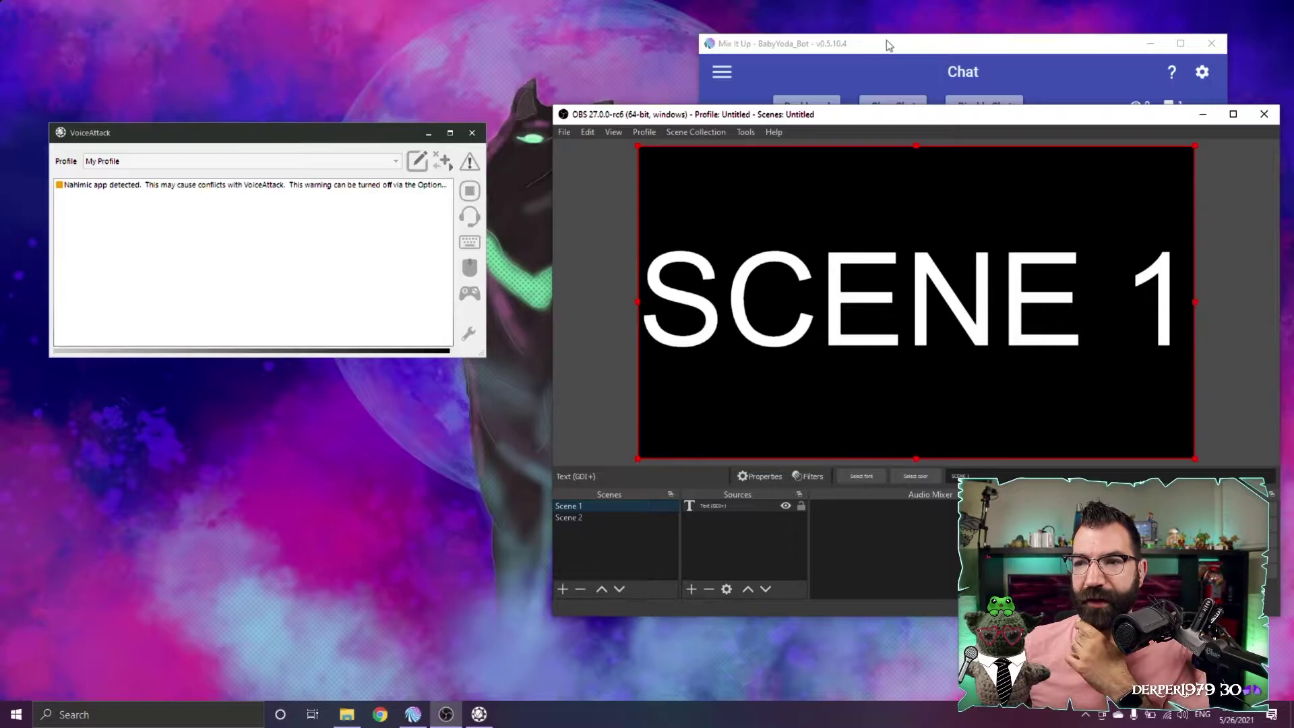
- Create a new unlocked action group named 'SCENE 1 VA'
click(888, 45)
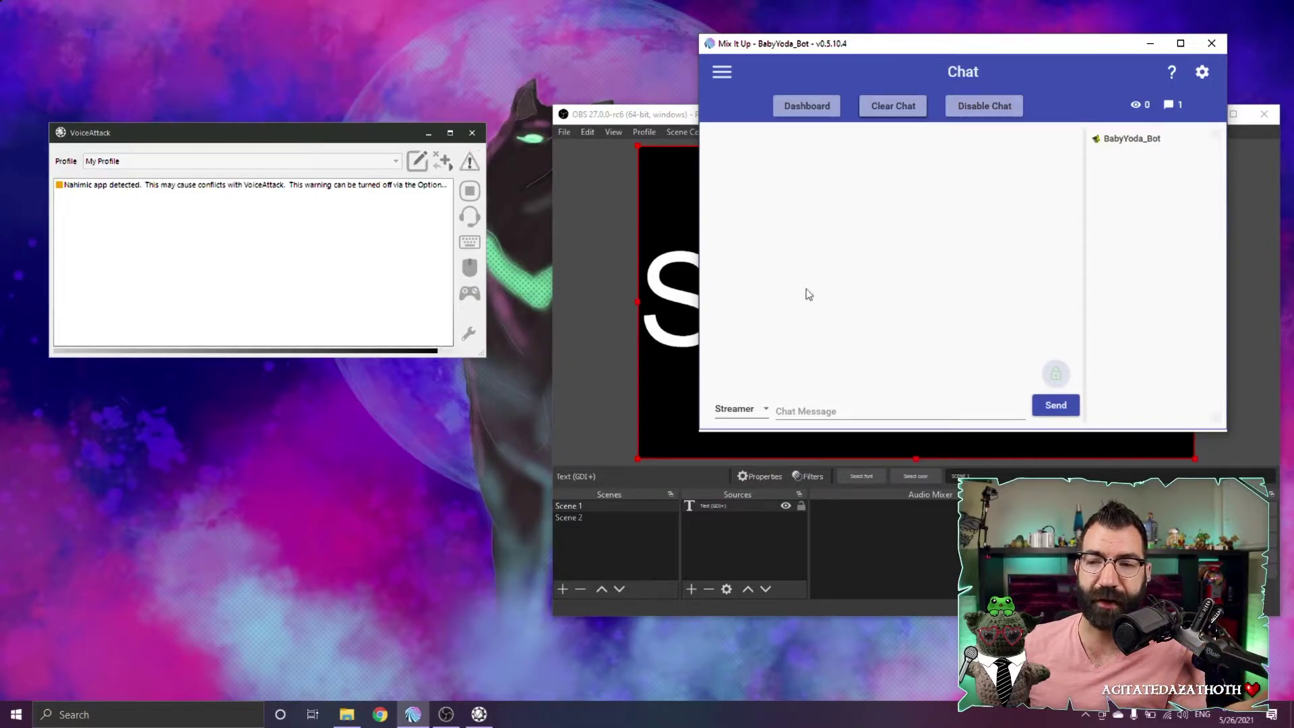
click(726, 72)
click(727, 232)
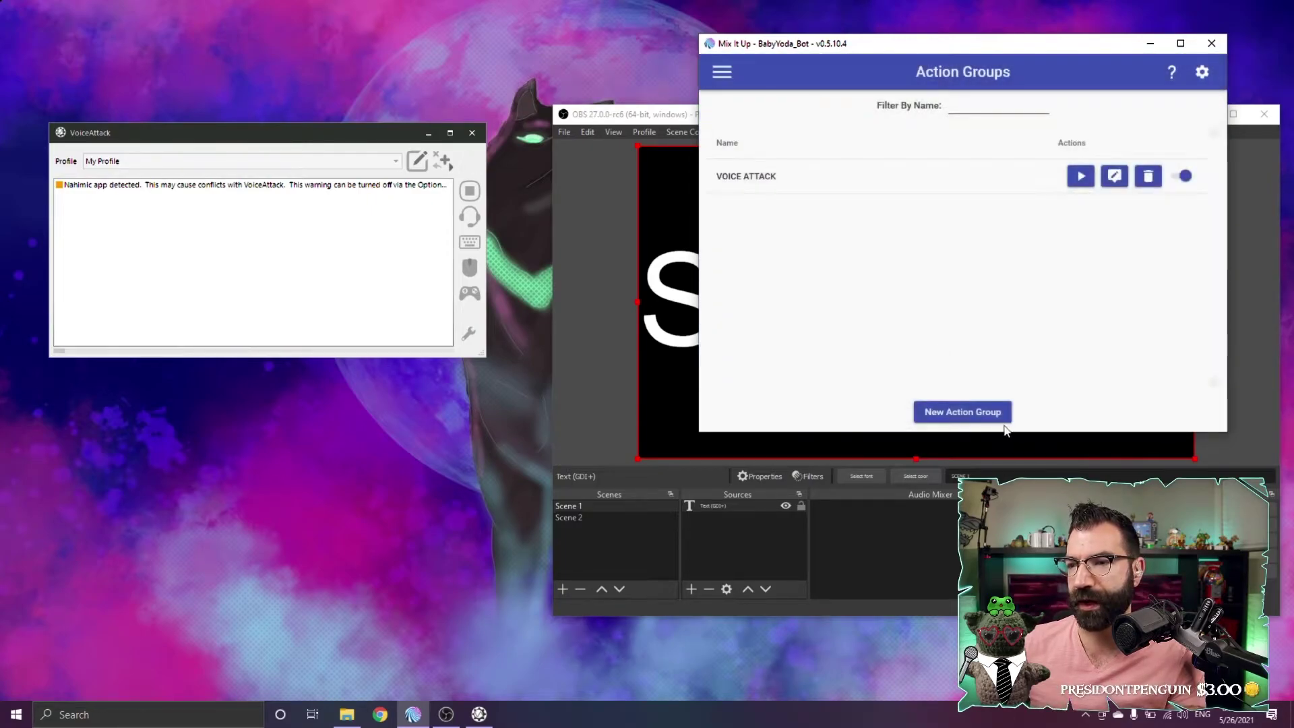
click(943, 414)
text(SC)
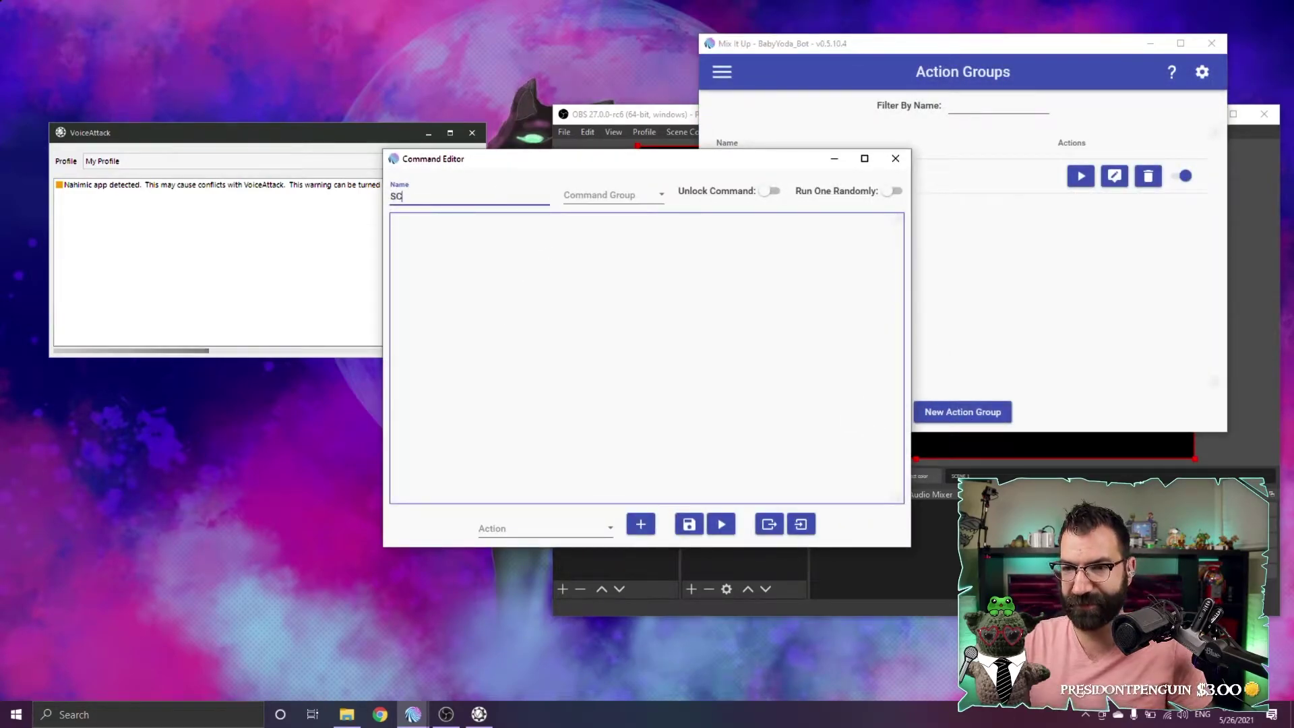
text(ENE 1 )
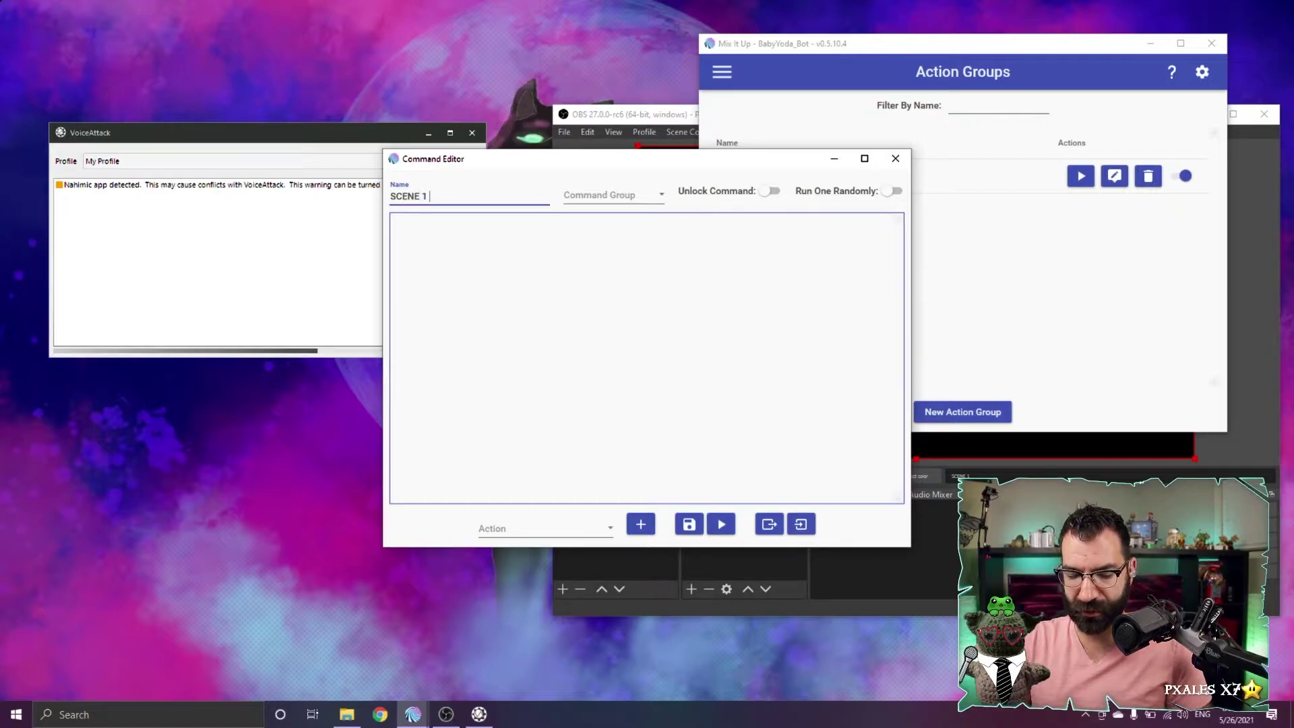
text(VA)
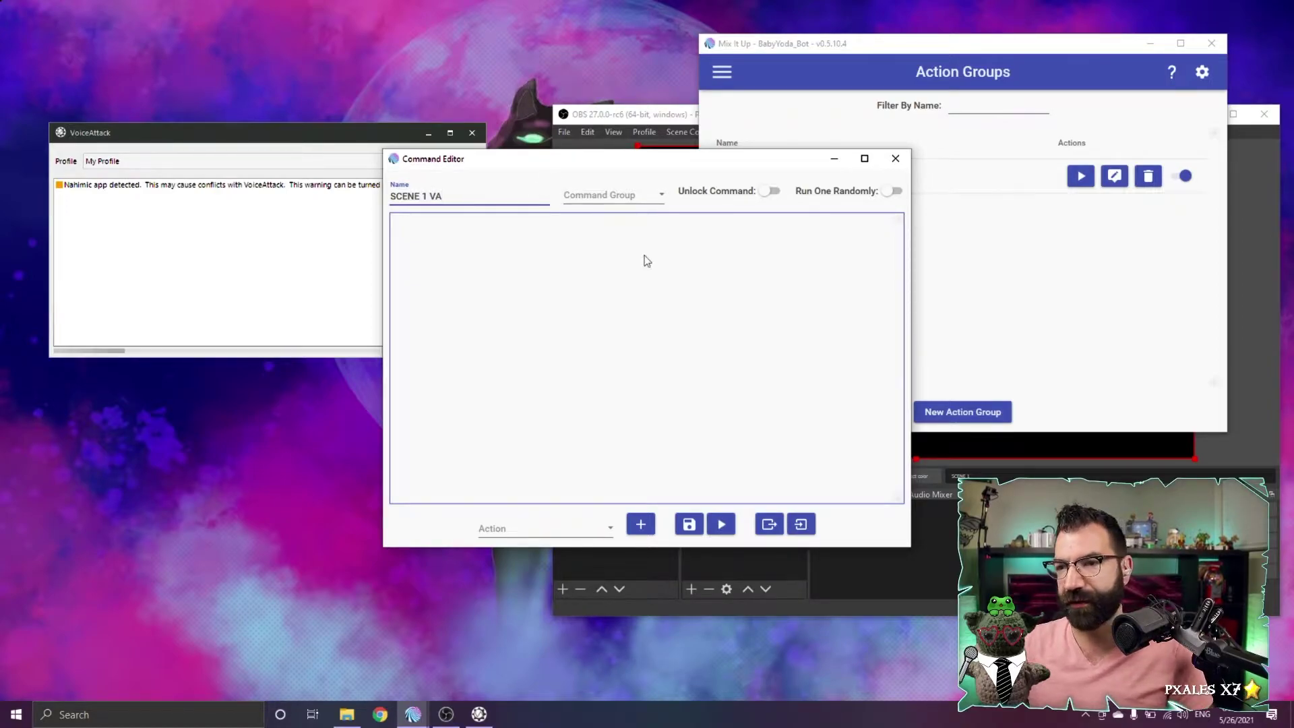
click(766, 191)
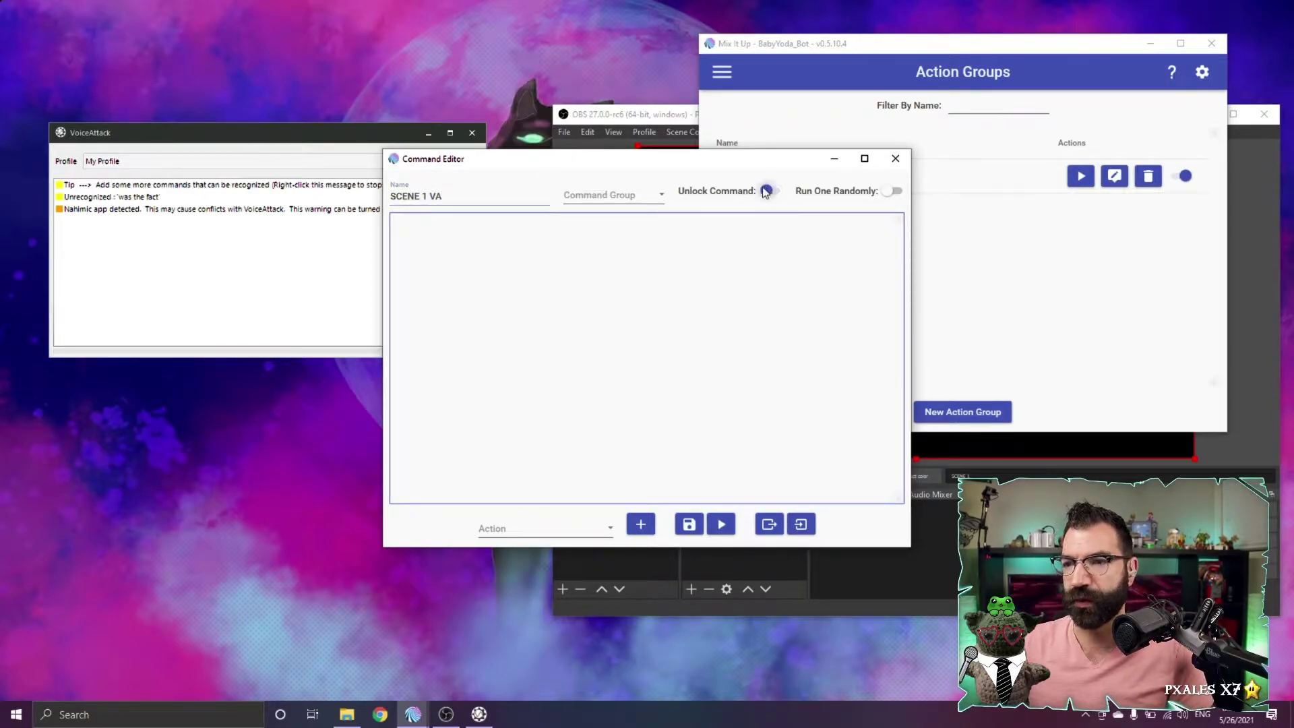
- Add a Streaming Software action that switches OBS Studio to Scene 1
click(605, 529)
scroll(625, 334, down, 5)
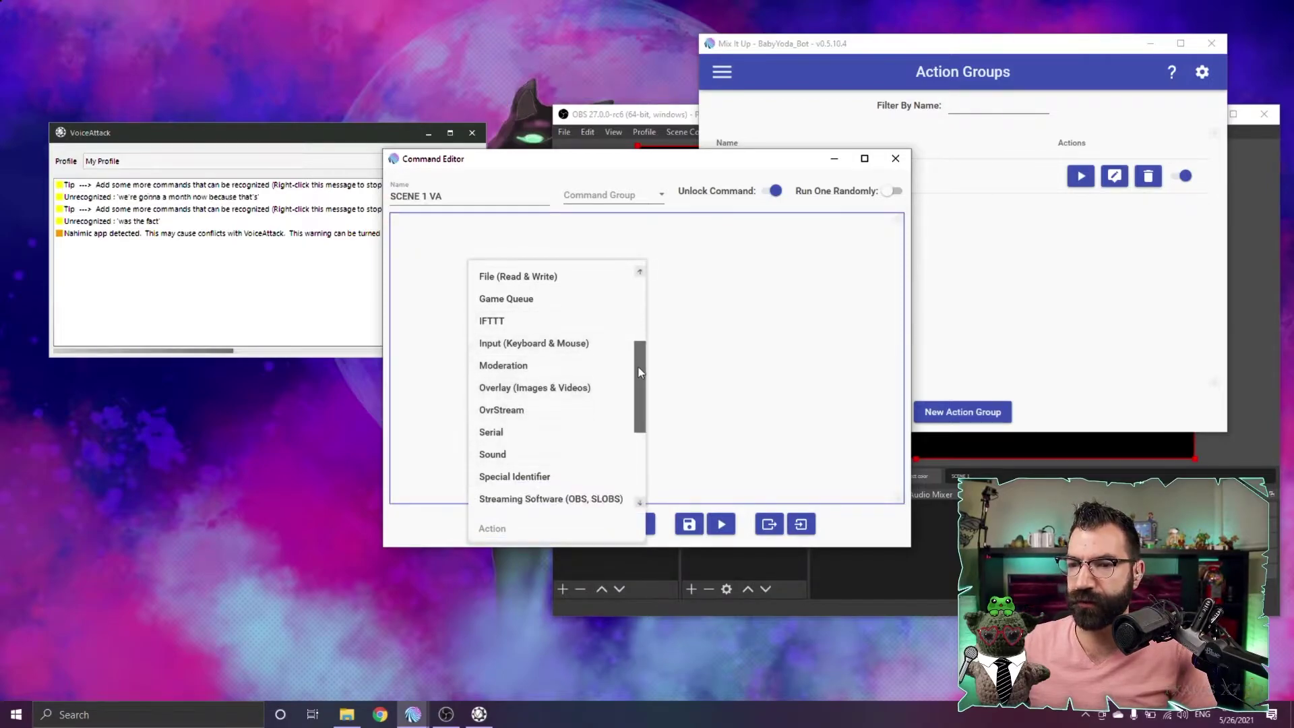
click(540, 365)
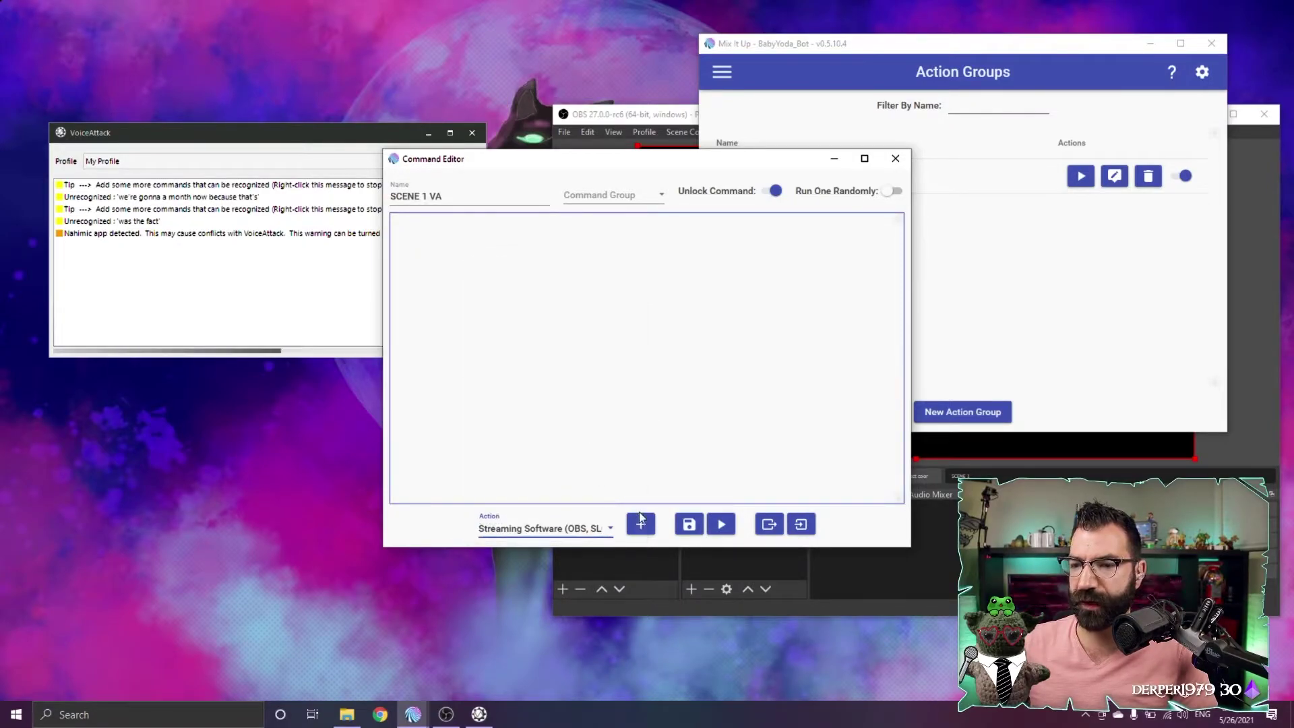
click(640, 524)
click(505, 286)
click(476, 299)
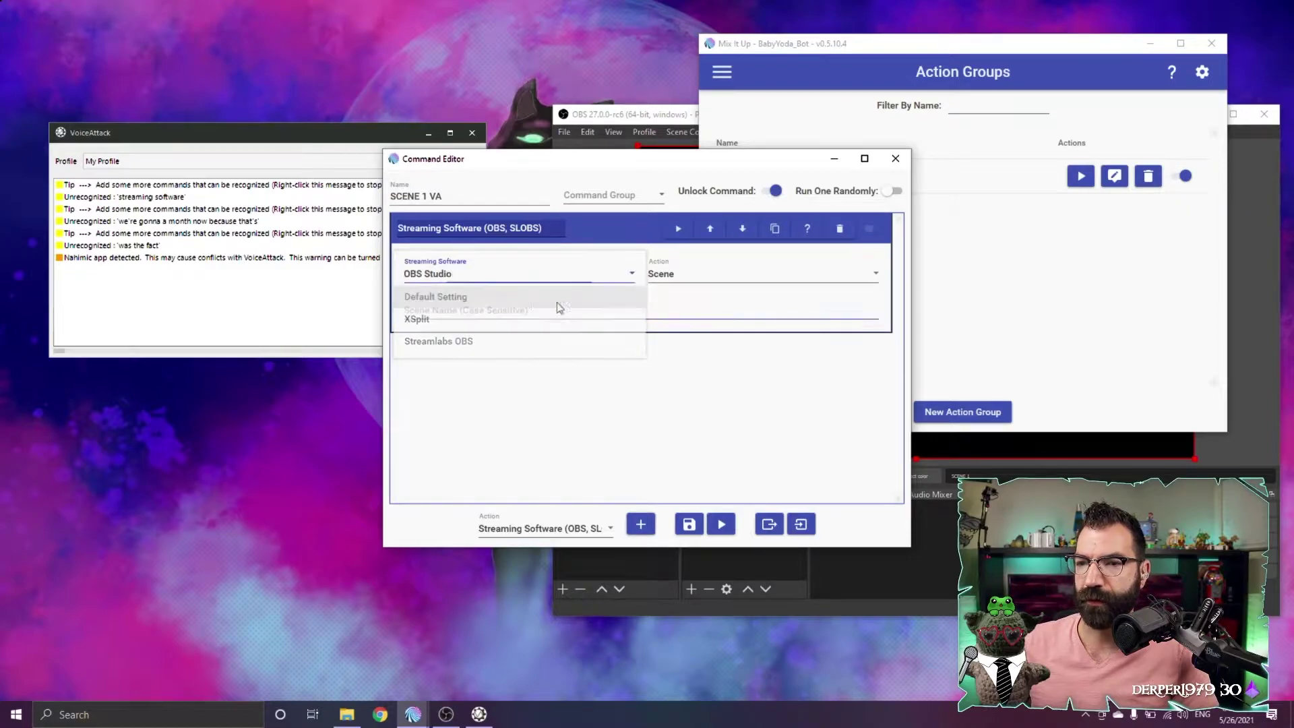
click(693, 276)
click(710, 277)
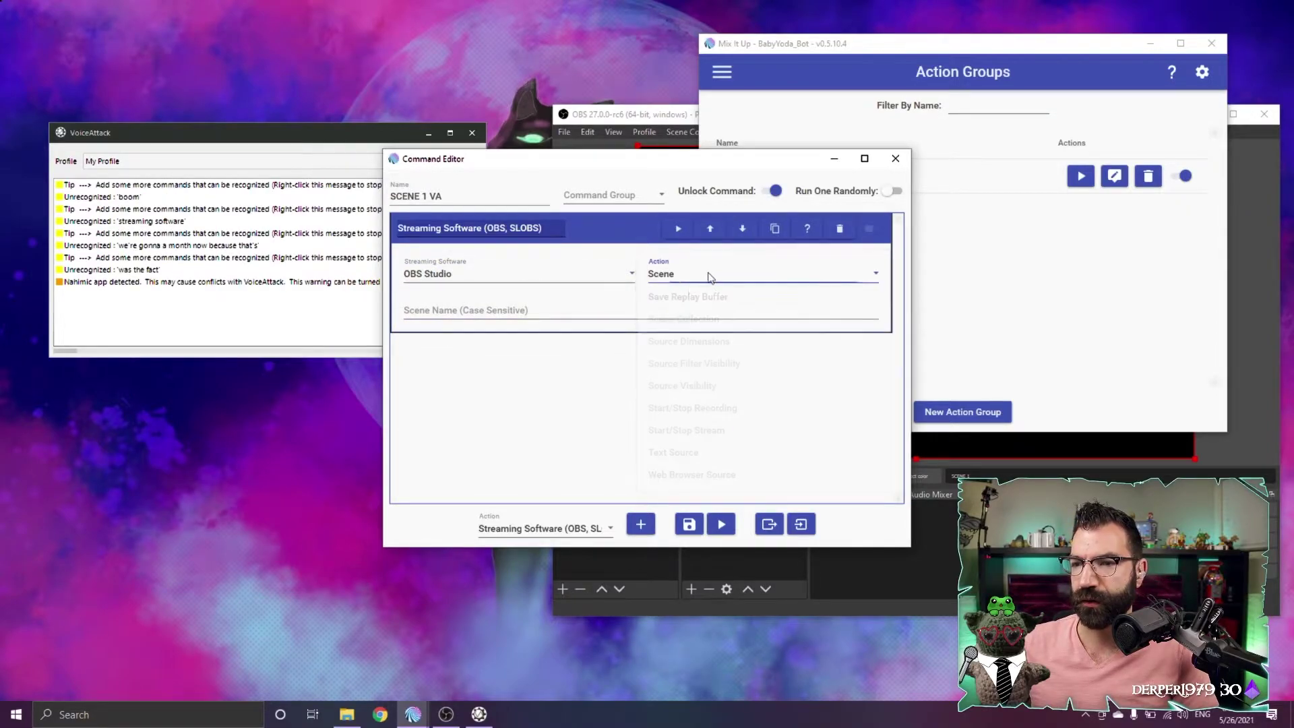
click(557, 310)
drag(597, 168, 401, 106)
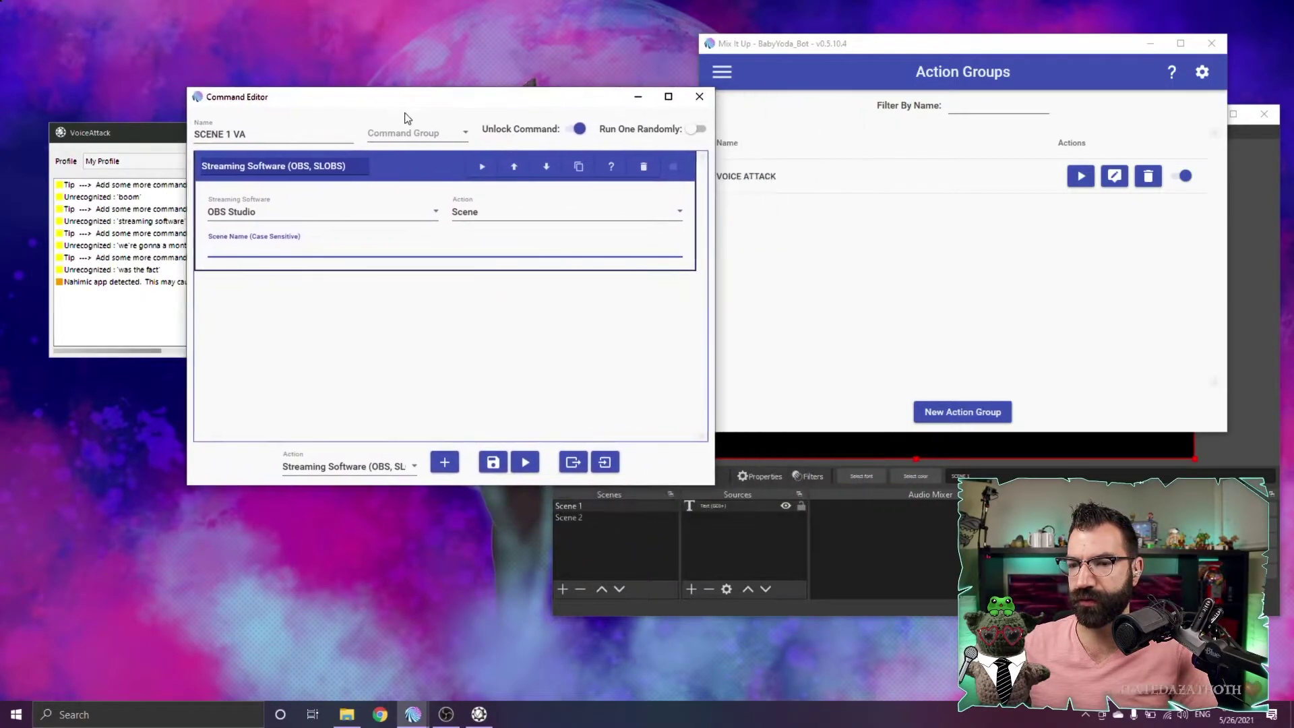
text(Scer)
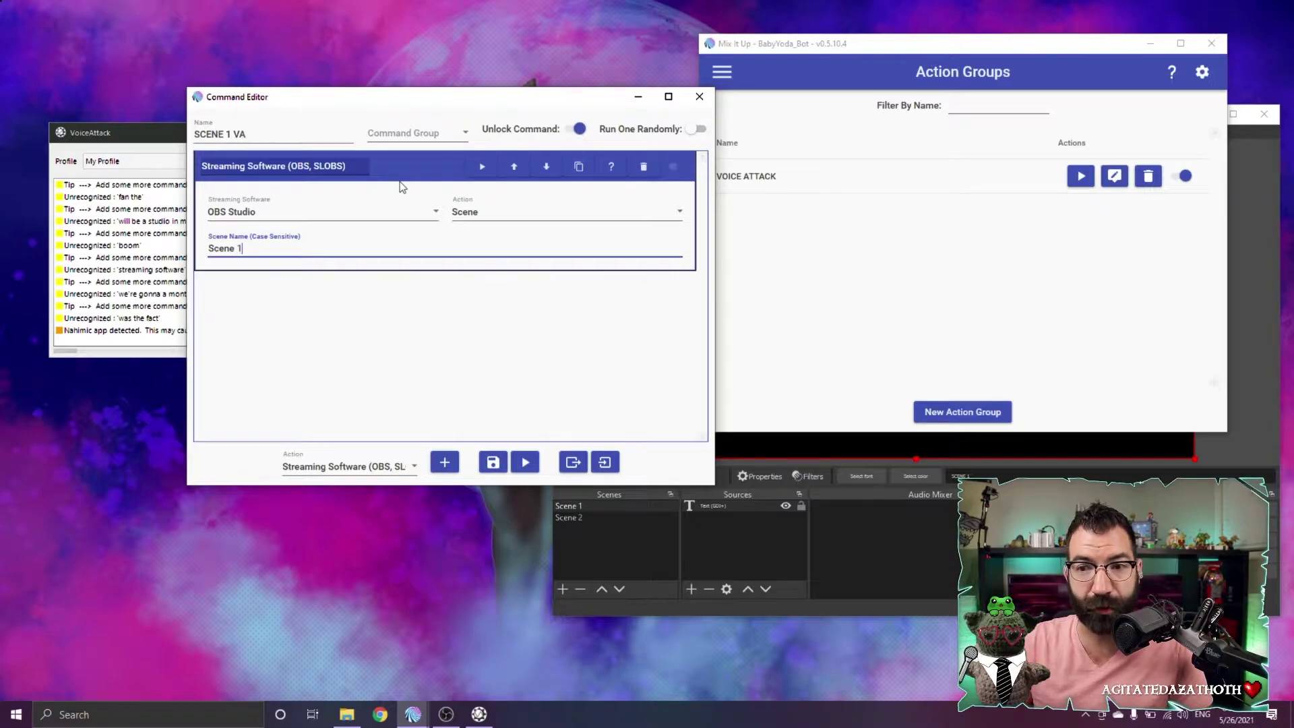
click(399, 179)
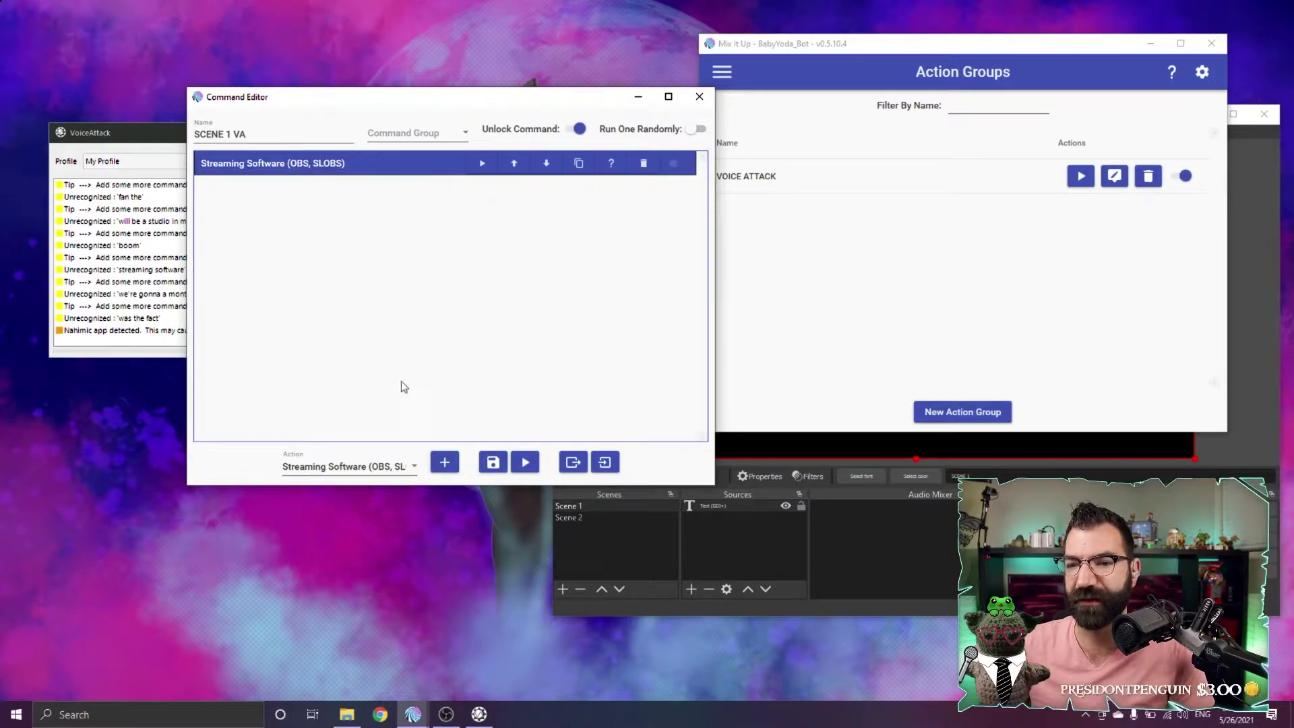
- Add a Chat Message action posting 'Yay we switched To scene 1'
click(416, 468)
scroll(357, 350, up, 6)
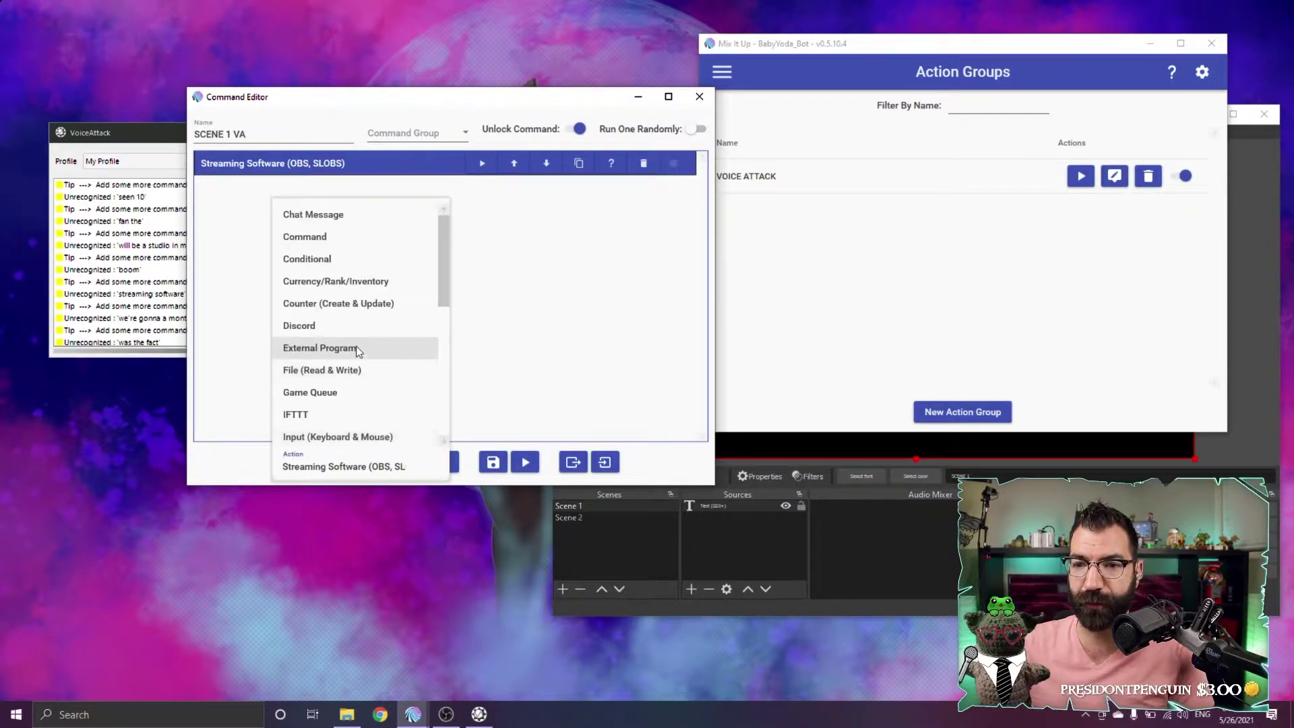
click(323, 222)
click(444, 463)
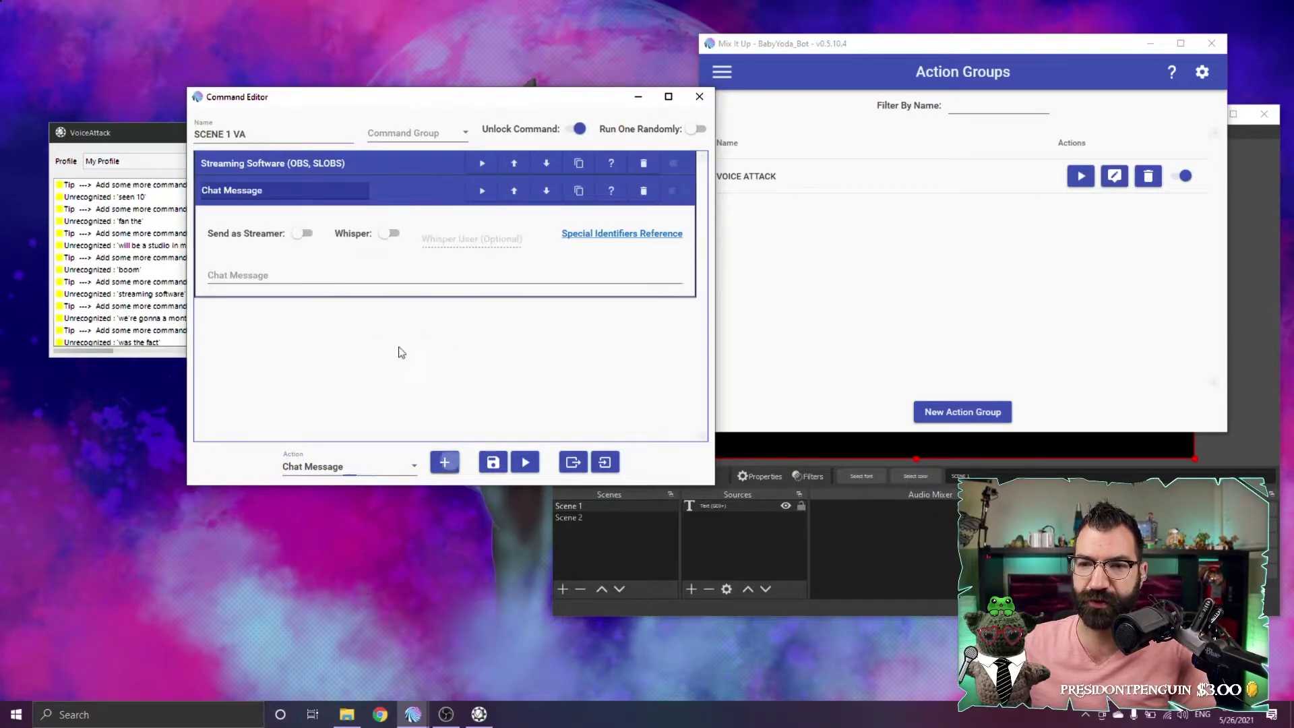
click(319, 279)
text(ay we switched)
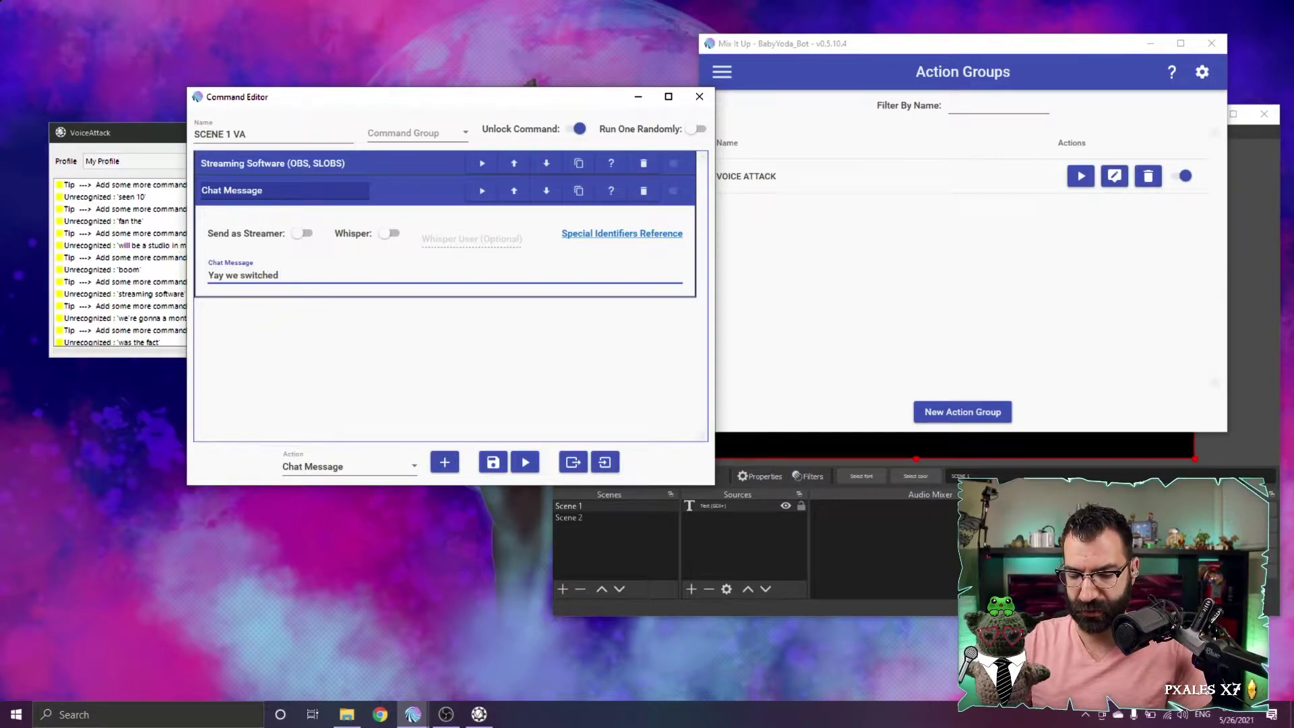
text(1)
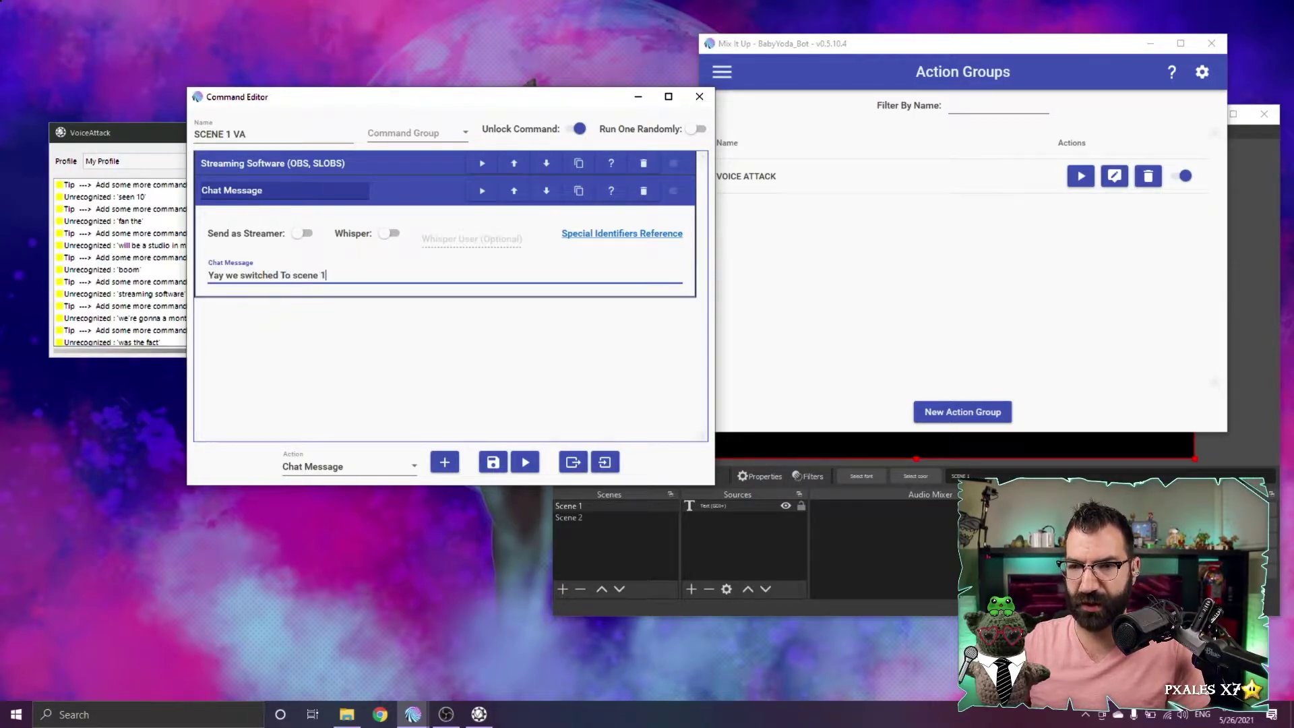
- Export SCENE 1 VA to Documents and save the action group
click(578, 470)
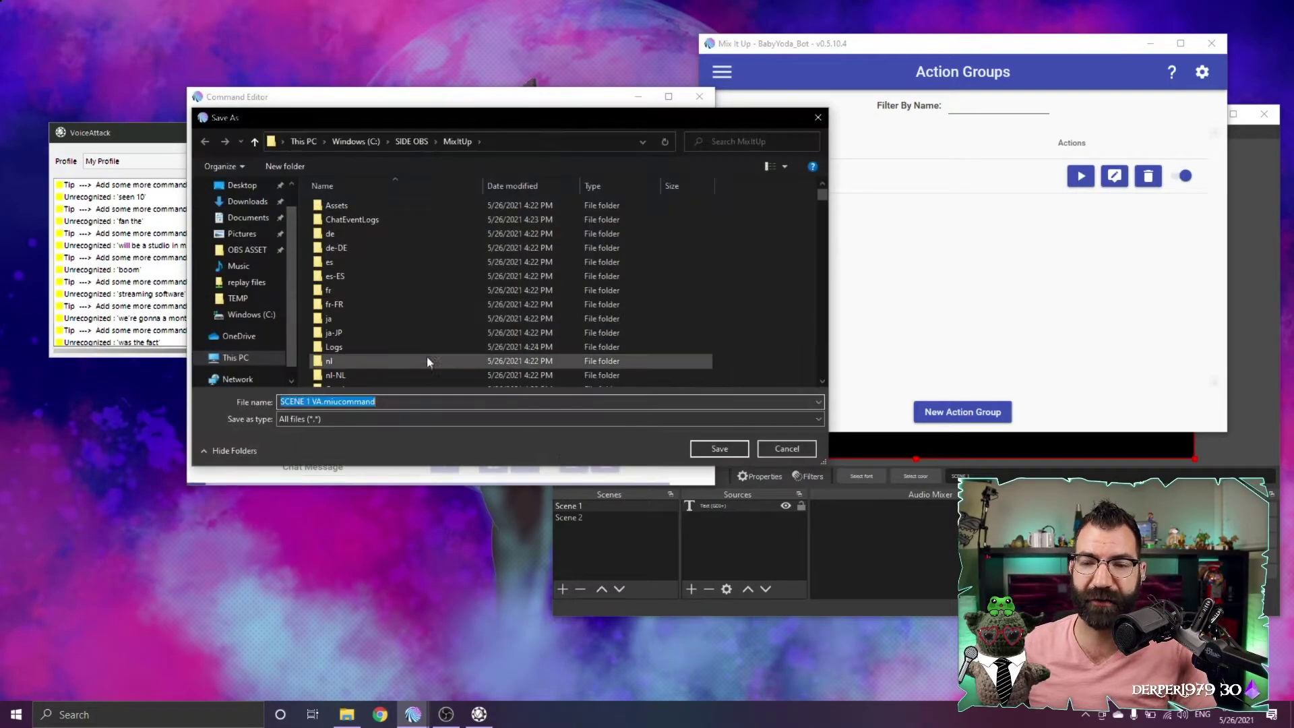
scroll(243, 269, up, 2)
click(243, 245)
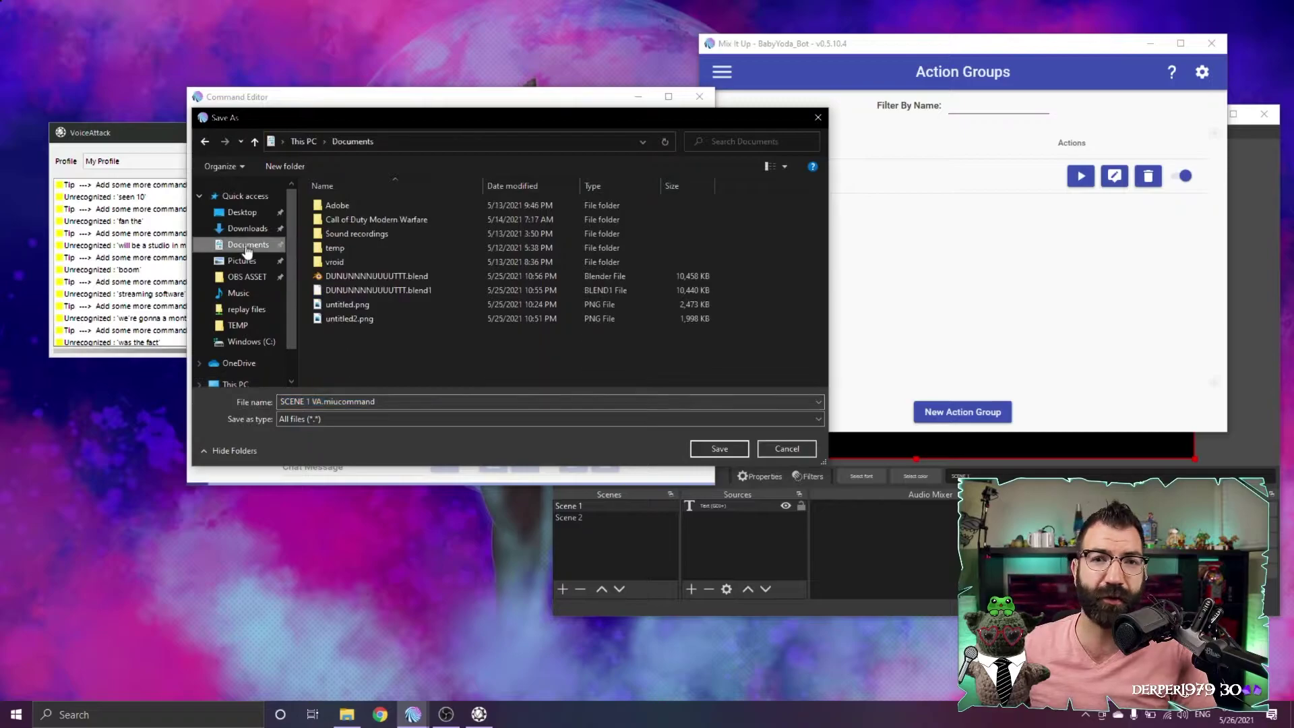
click(705, 447)
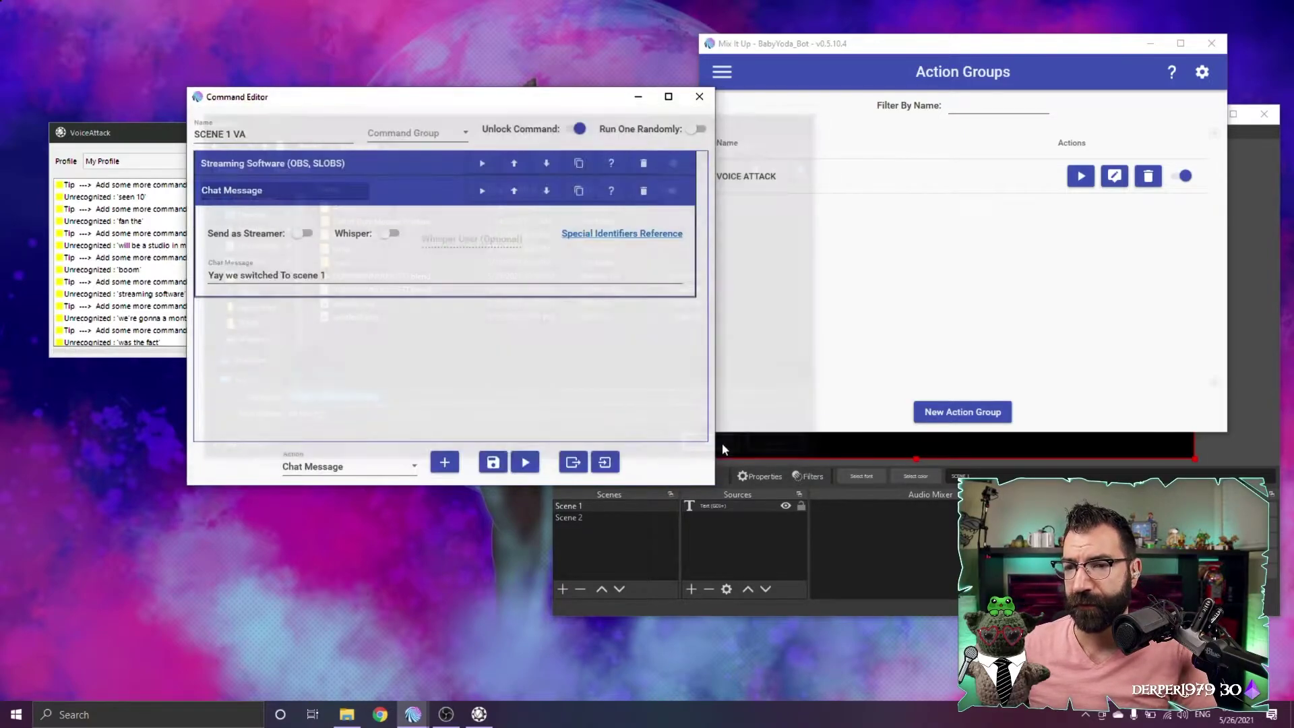
click(504, 463)
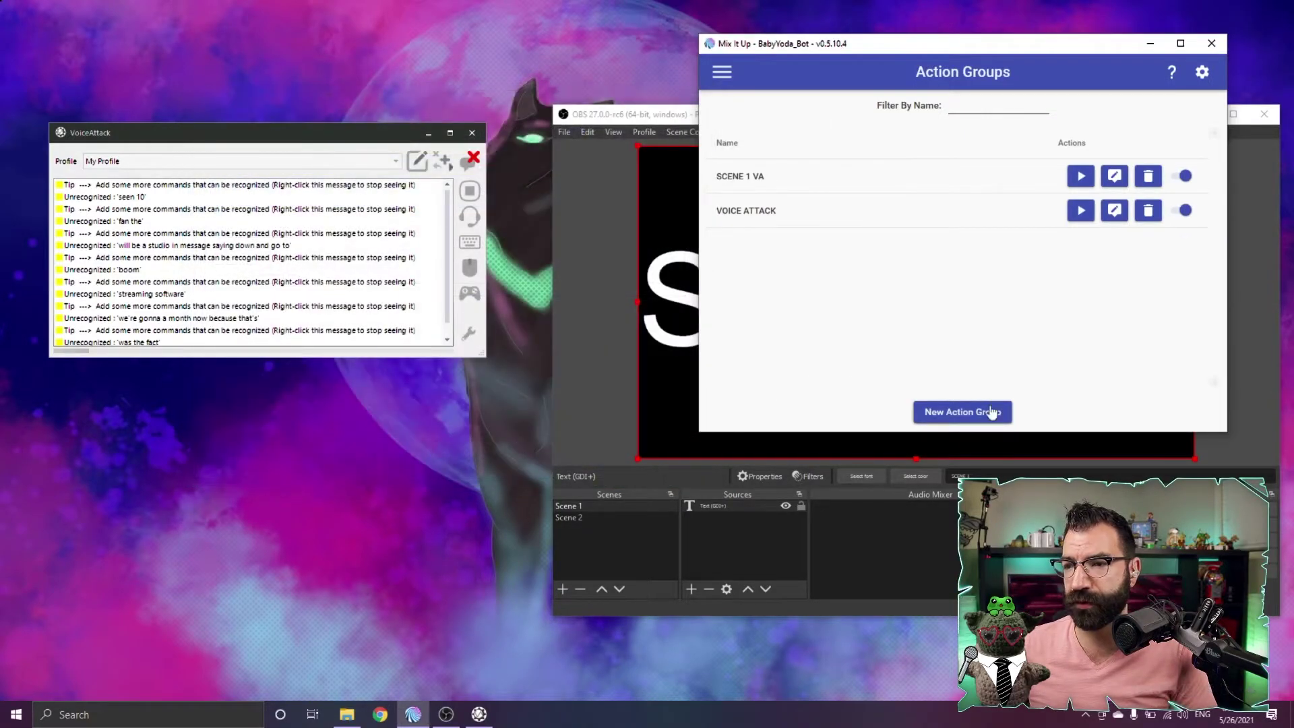
- Create SCENE 2 VA switching OBS to Scene 2 with a matching chat message, and save it
click(991, 412)
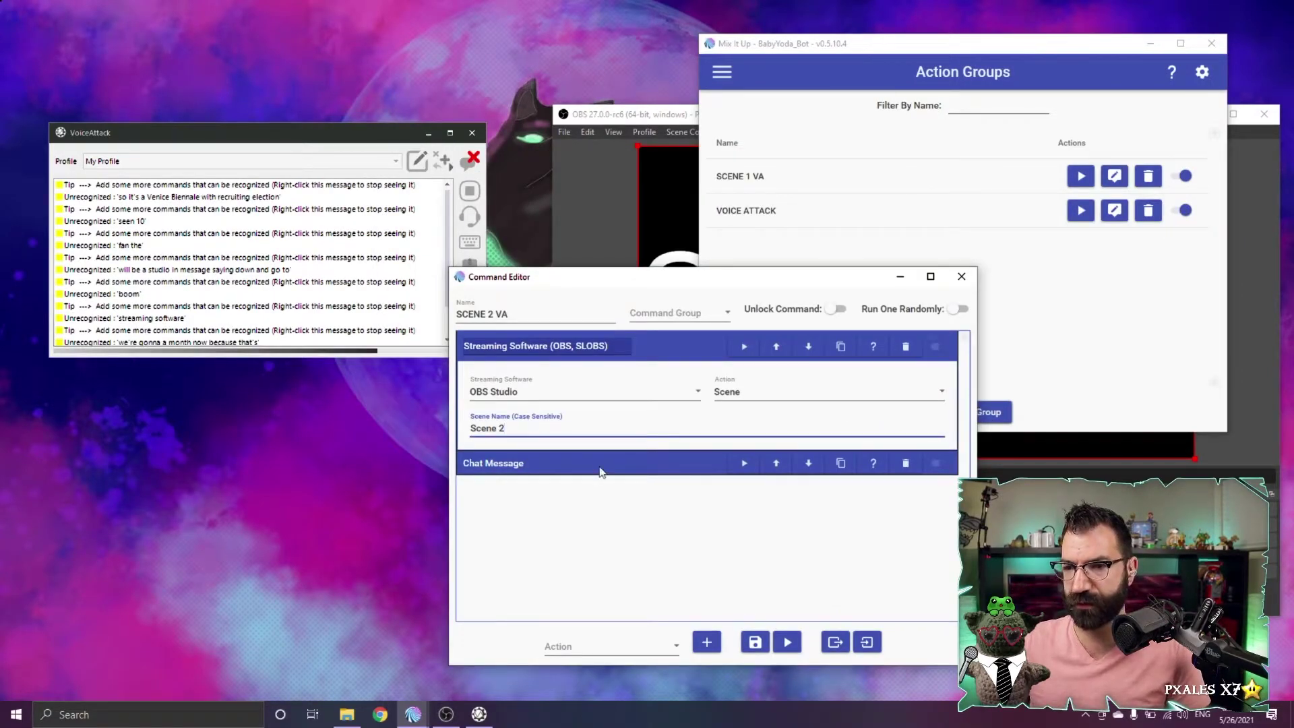
click(600, 465)
text(2)
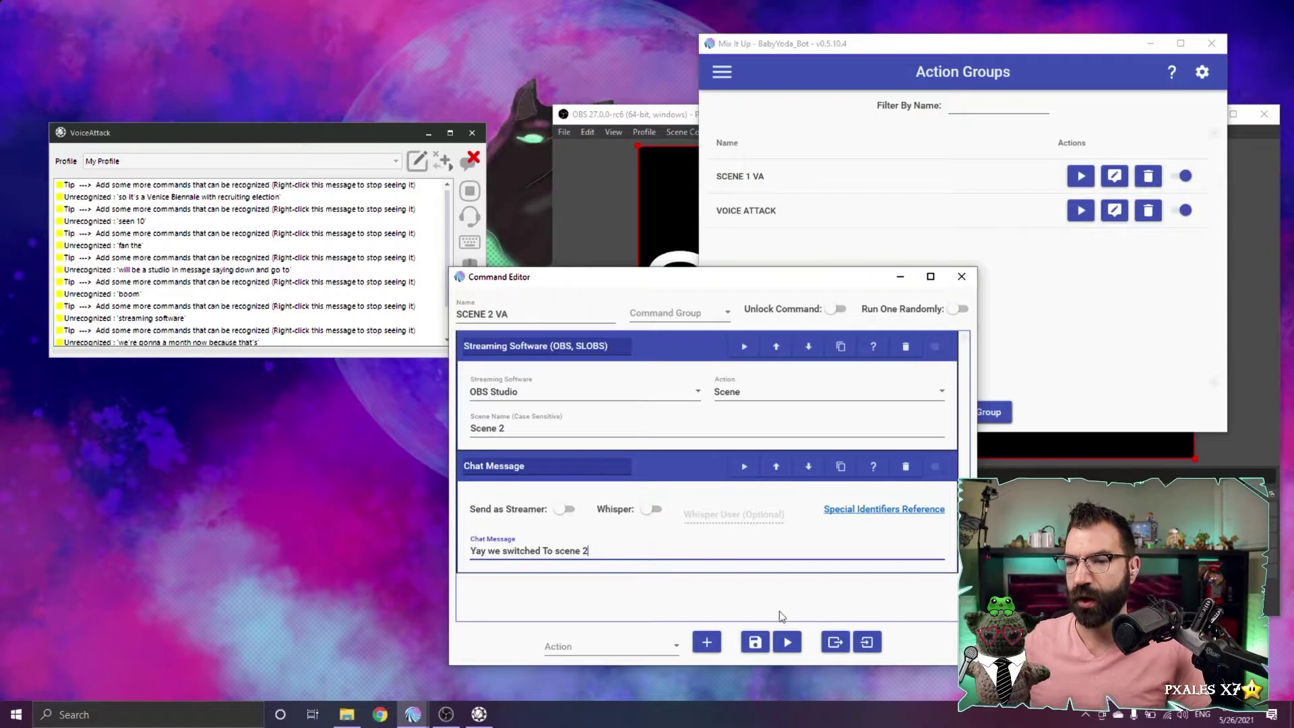
click(755, 641)
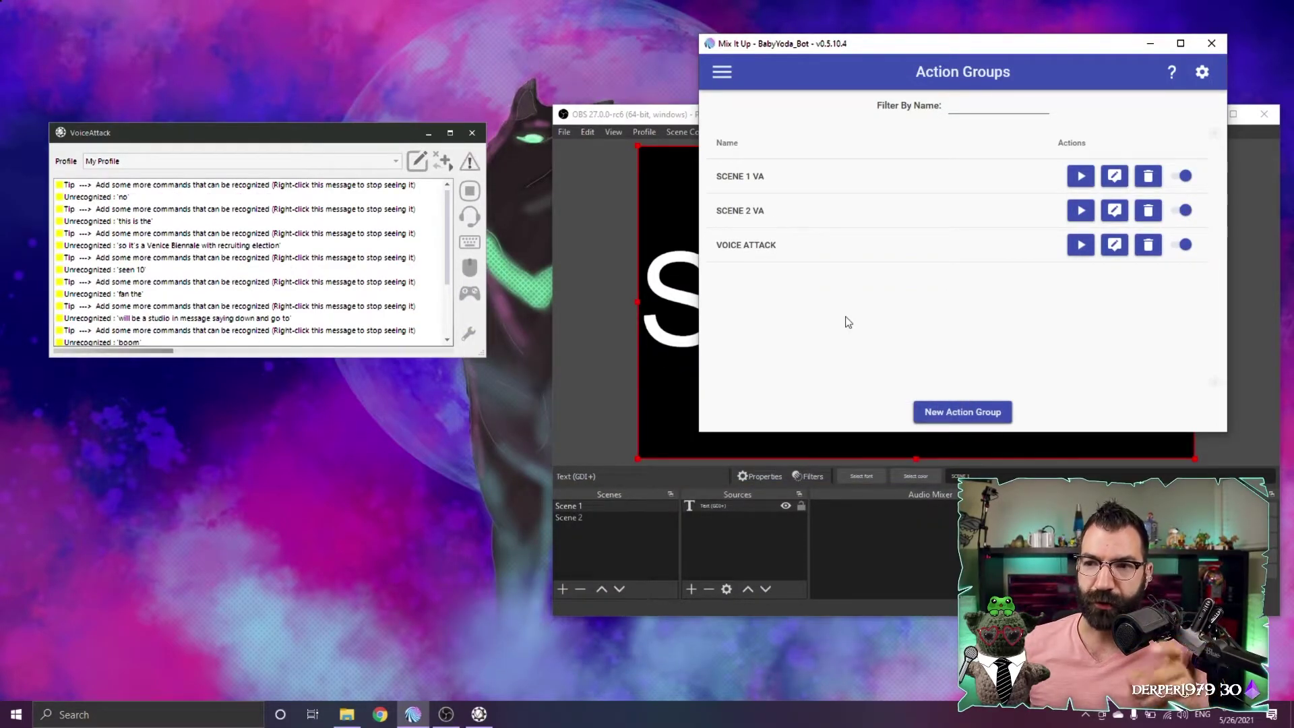
- On the Services page, reconnect OBS Studio and confirm a successful connection test
click(724, 72)
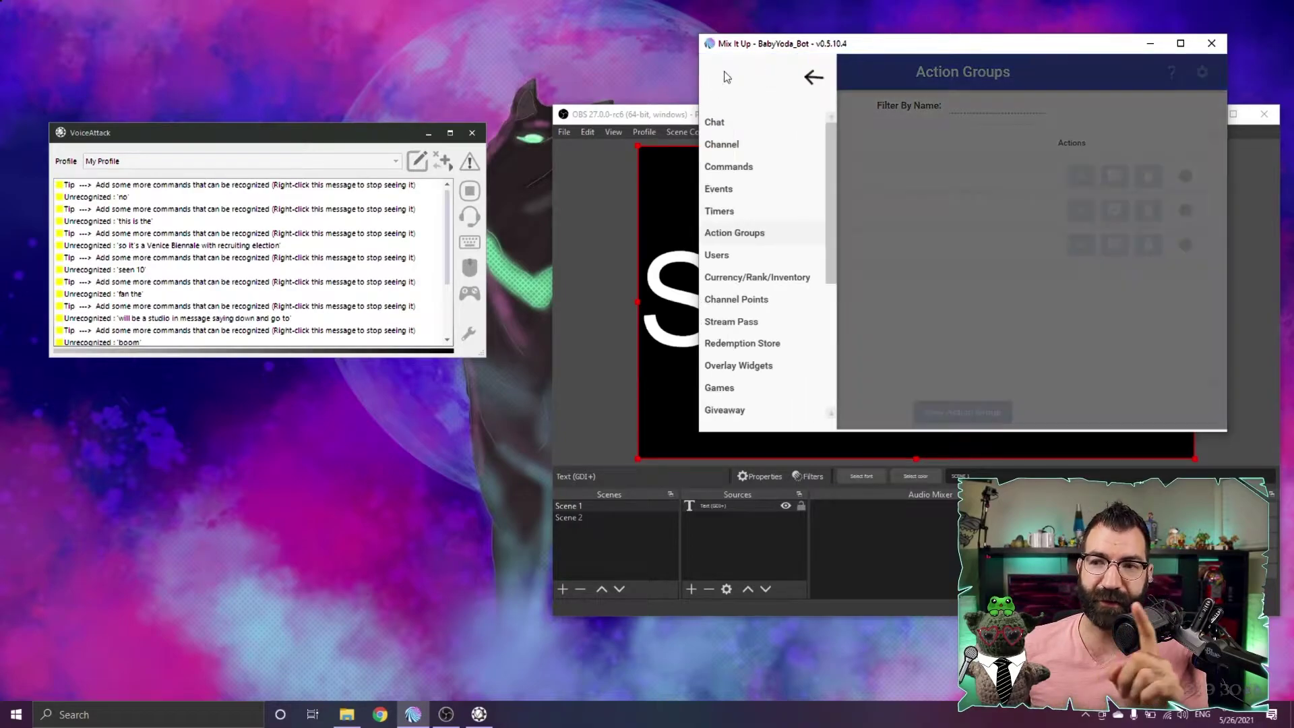
scroll(794, 260, down, 3)
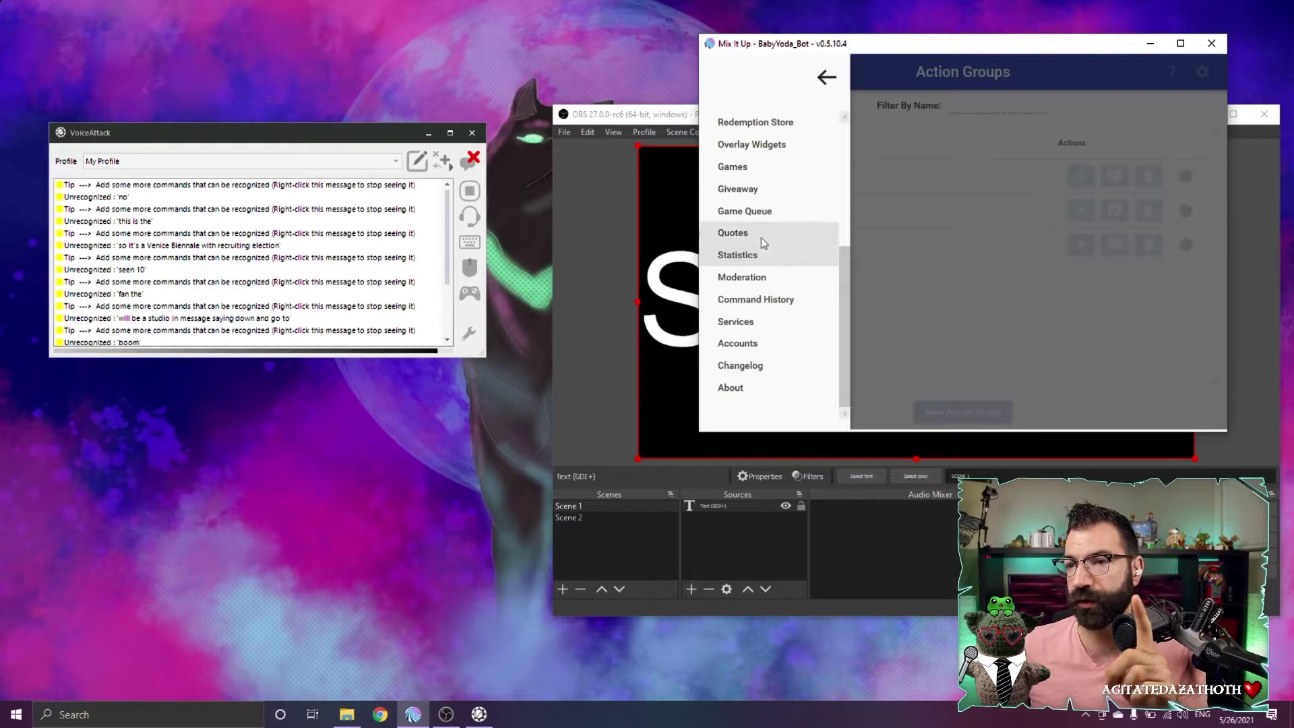
click(769, 321)
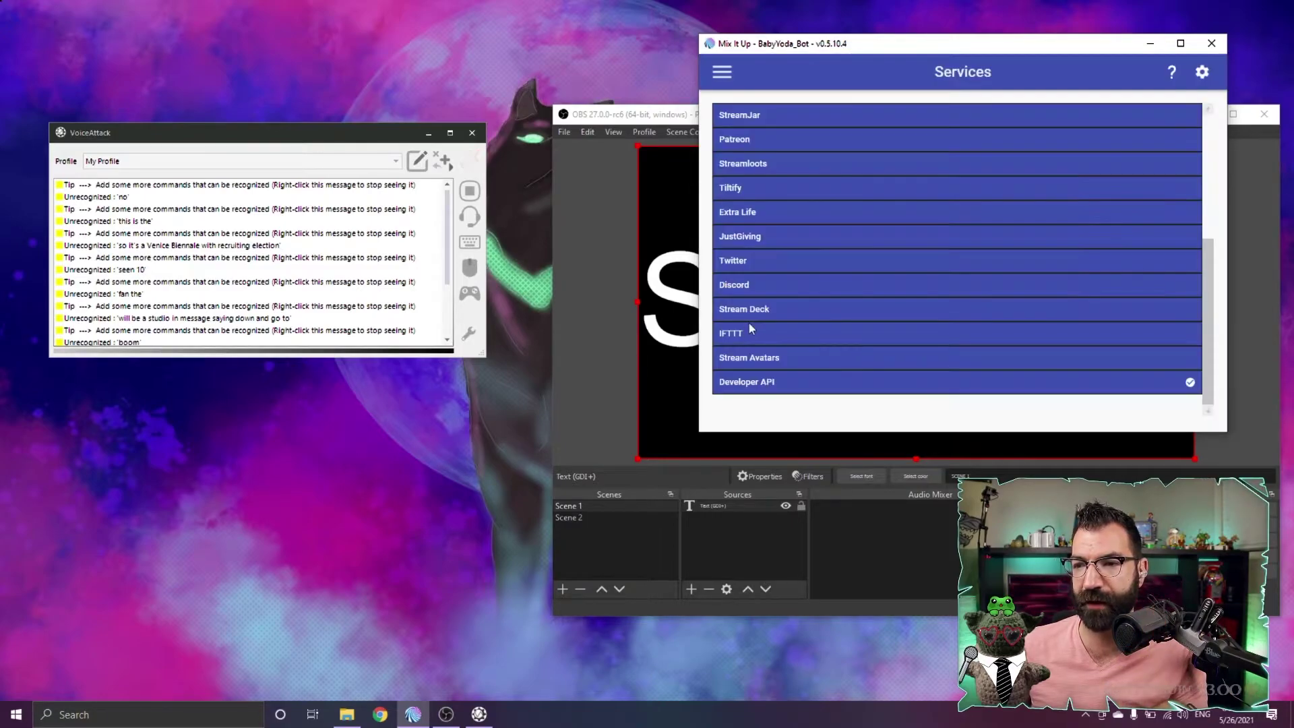
scroll(831, 182, up, 5)
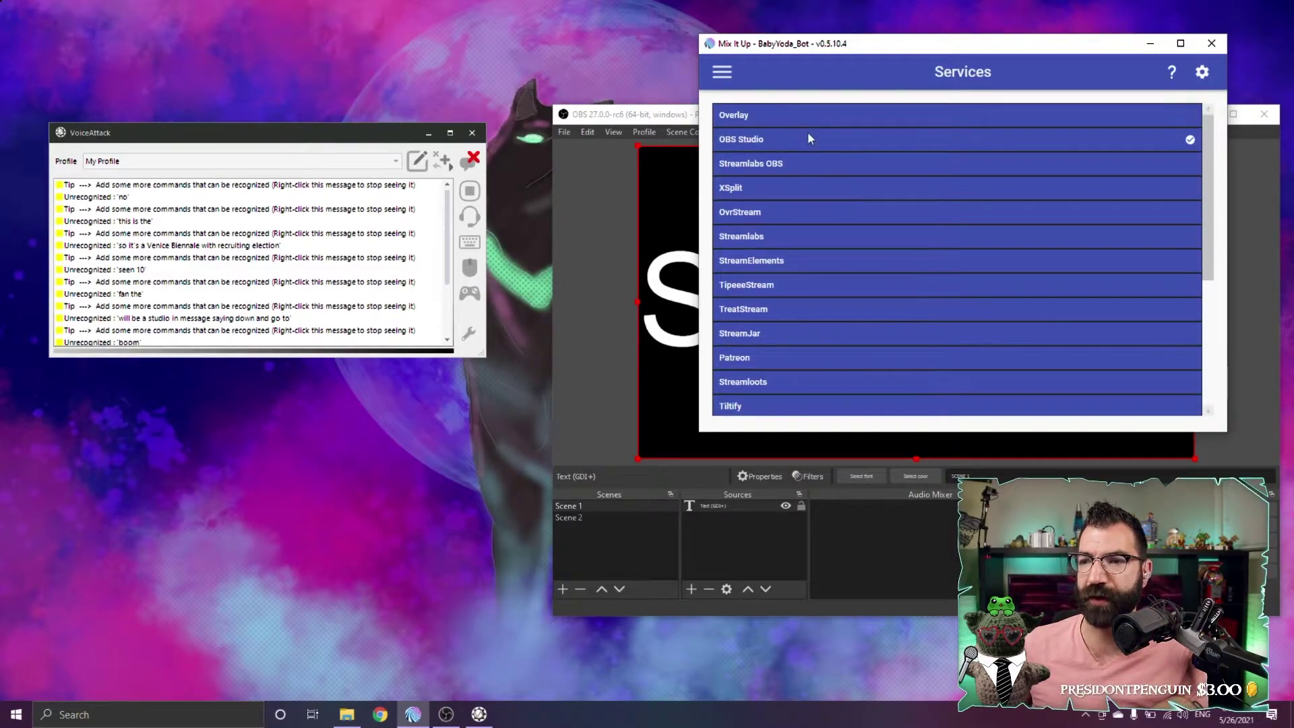
click(787, 139)
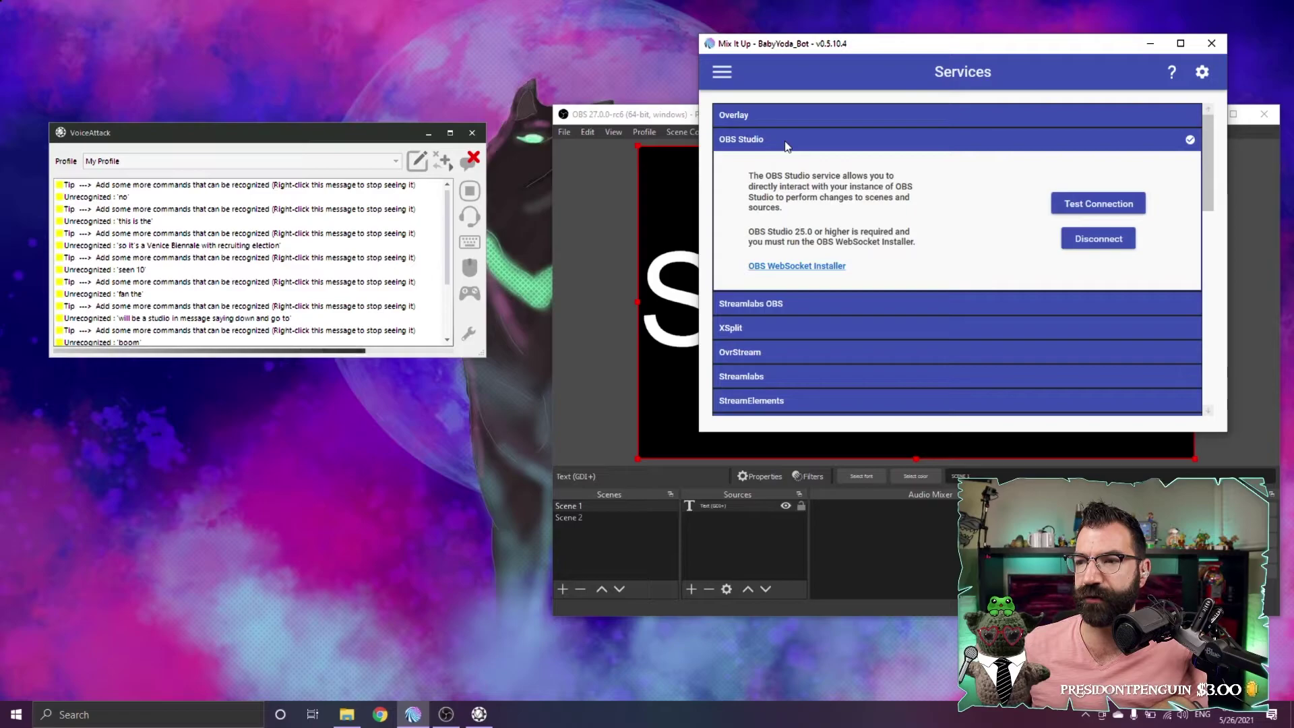
click(1105, 244)
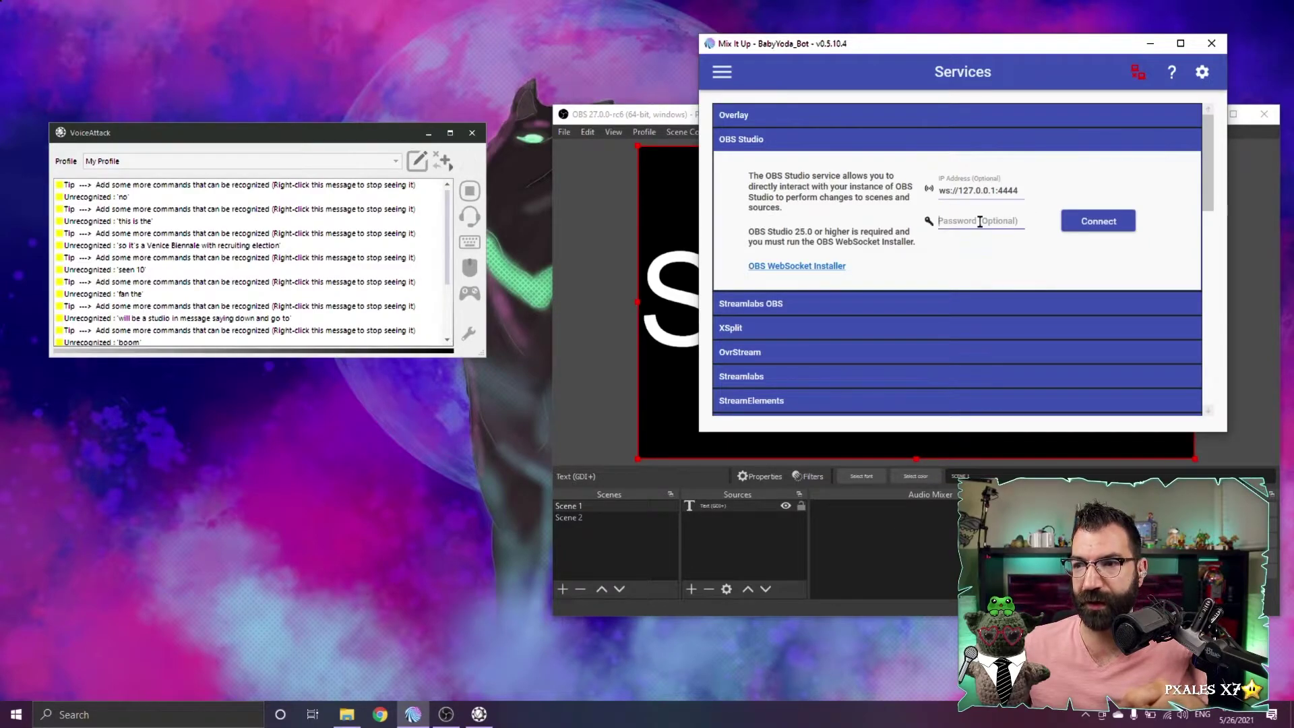
click(1096, 224)
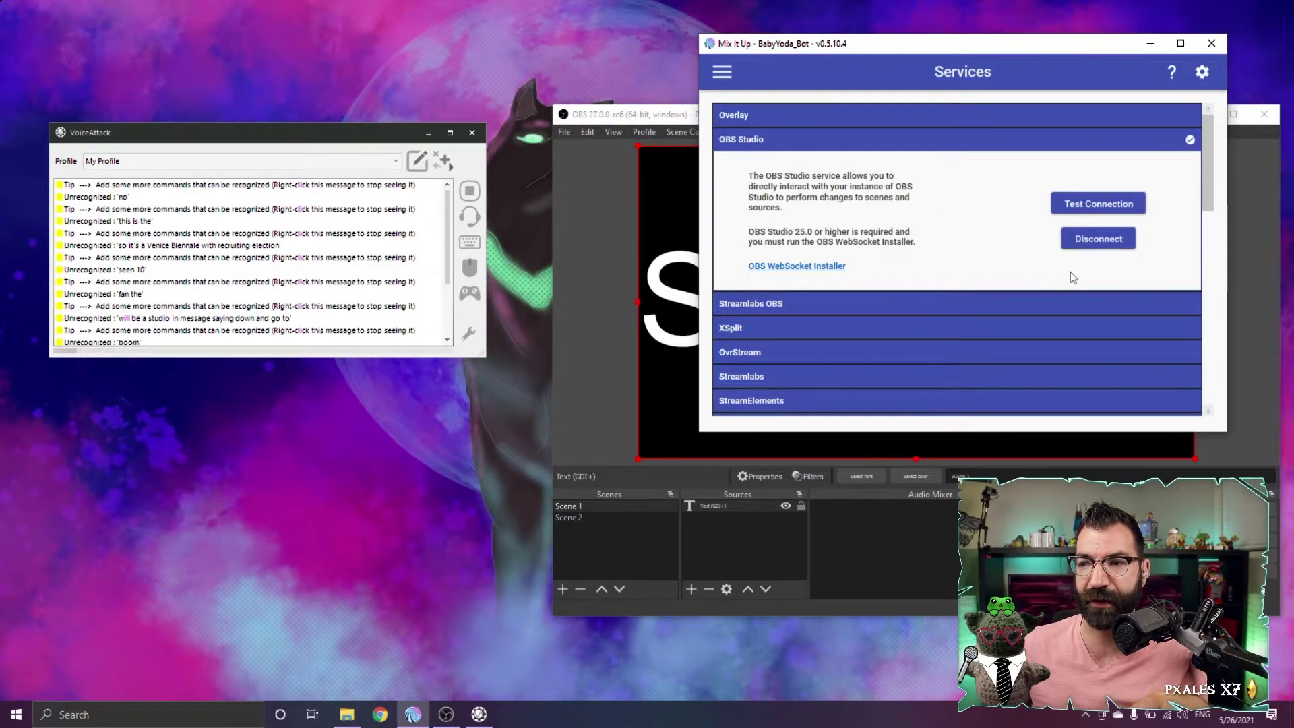
click(1092, 209)
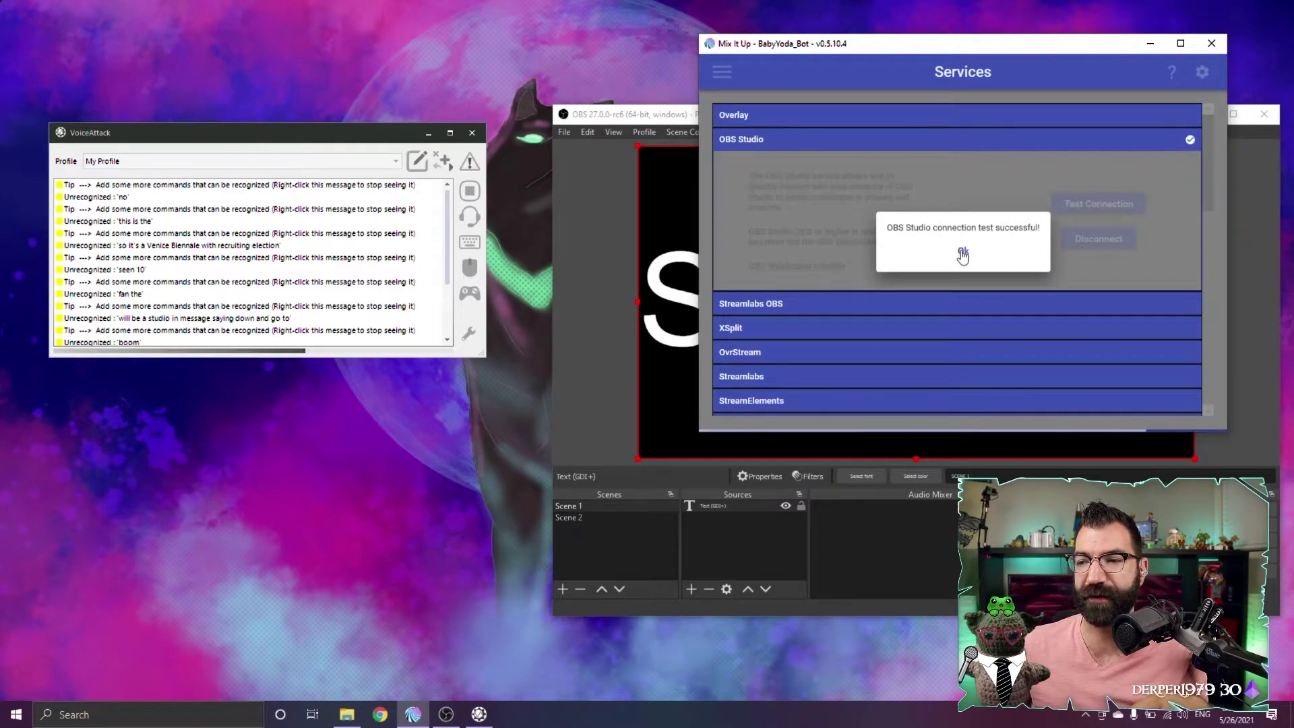
click(963, 253)
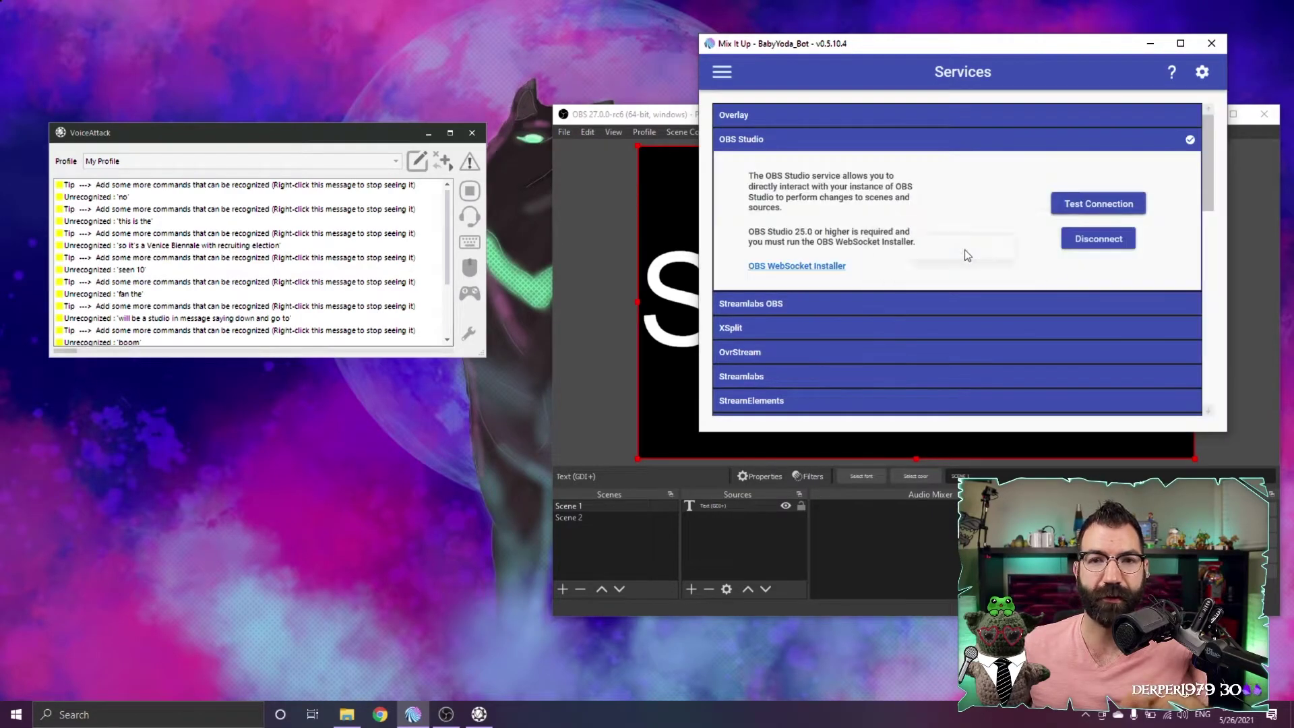
click(898, 139)
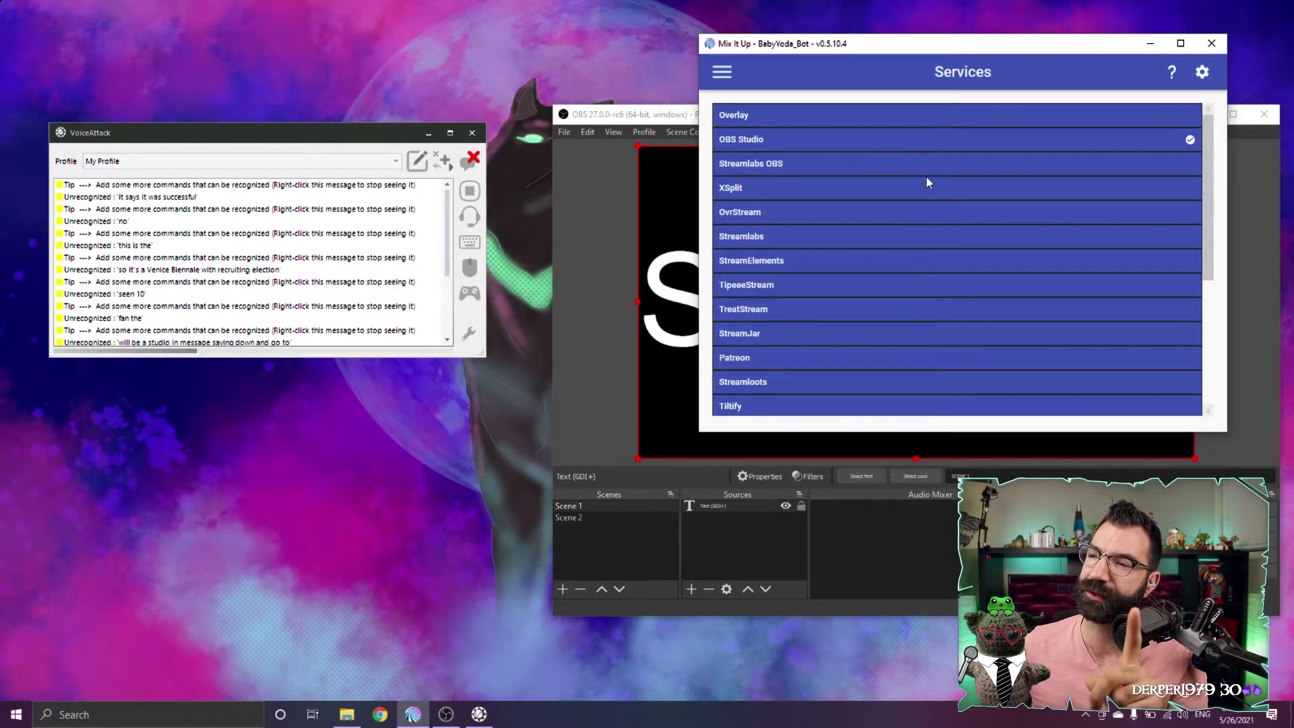
- Connect the Developer API service
scroll(926, 177, down, 5)
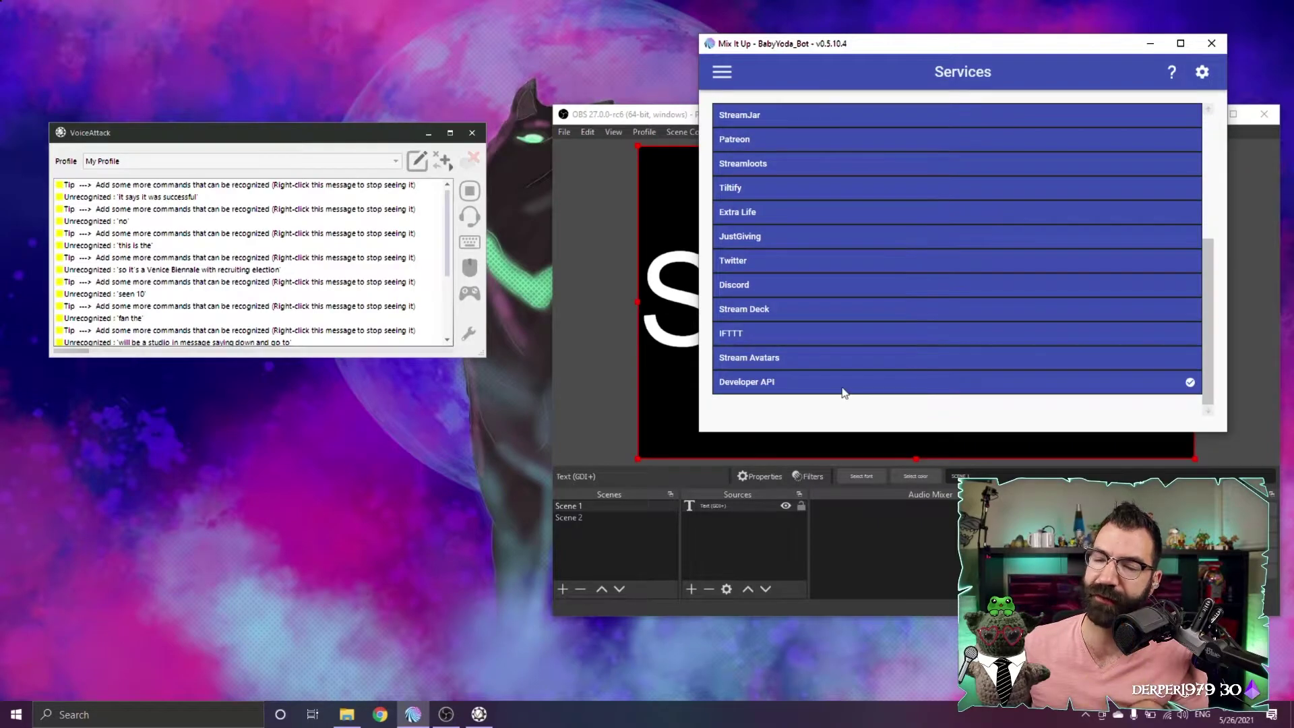
click(842, 390)
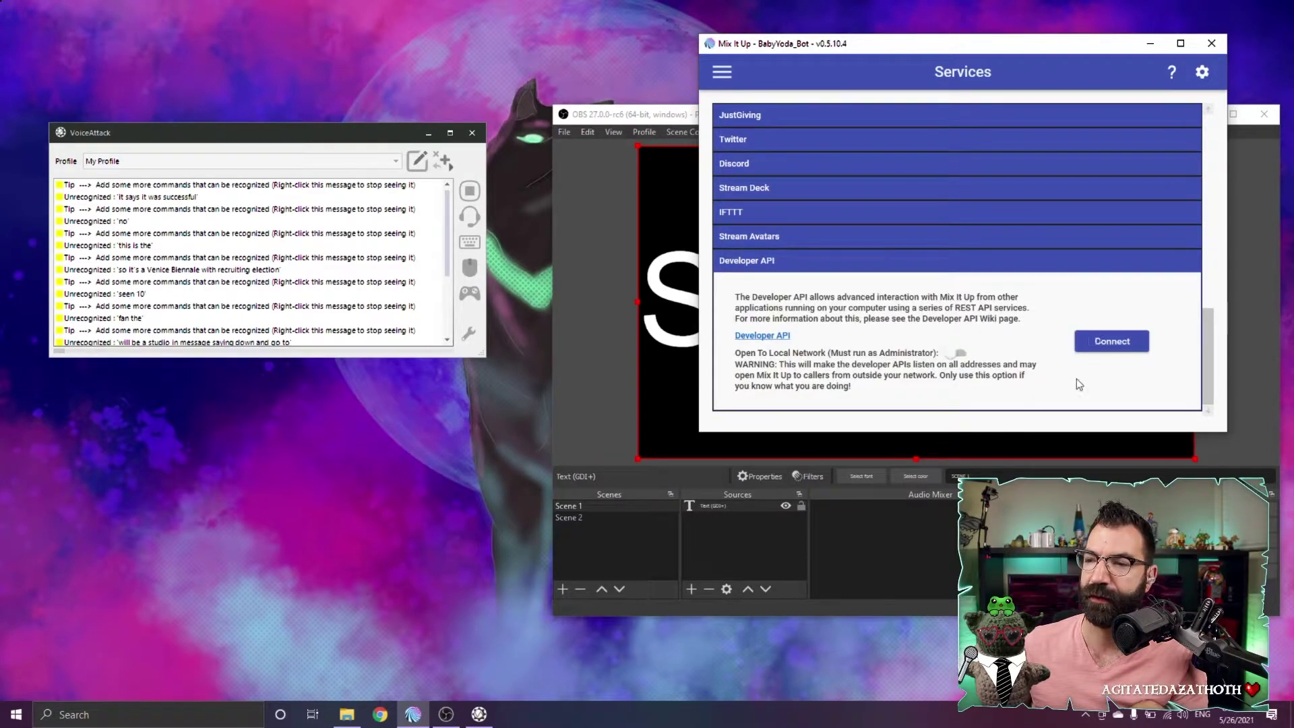
click(1139, 339)
scroll(1043, 288, up, 5)
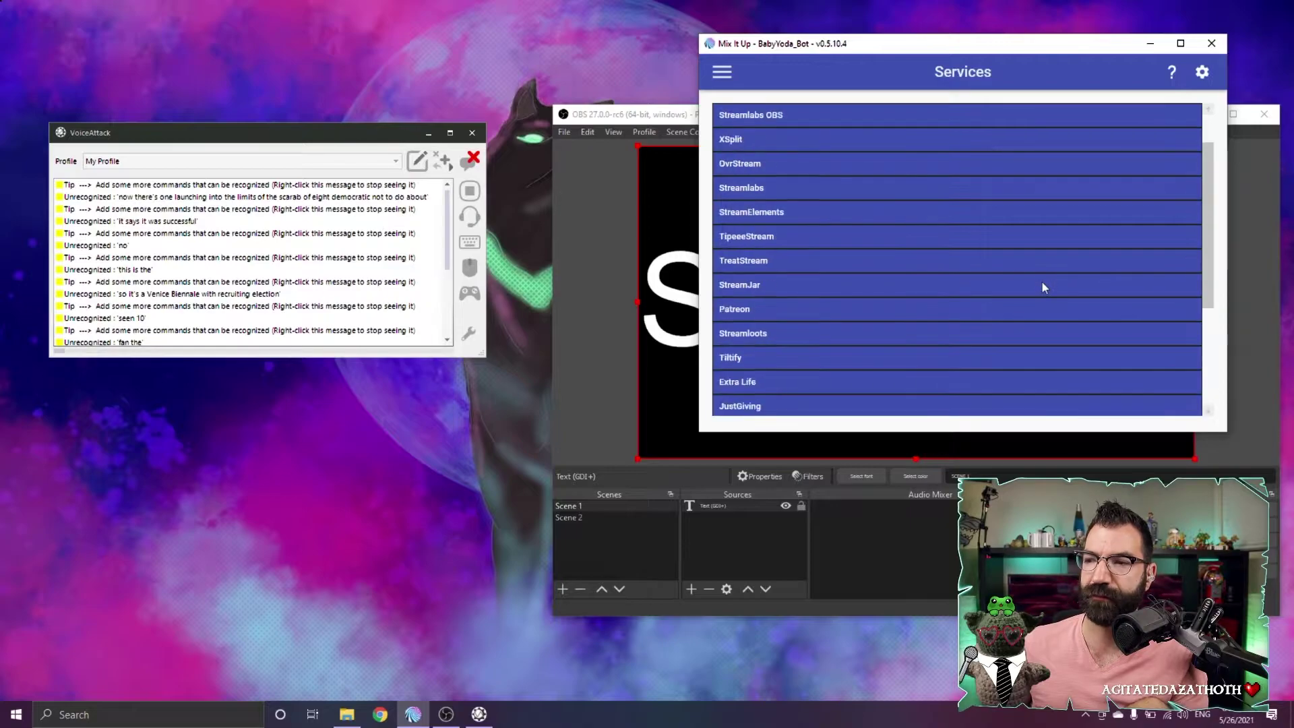
scroll(1043, 287, up, 1)
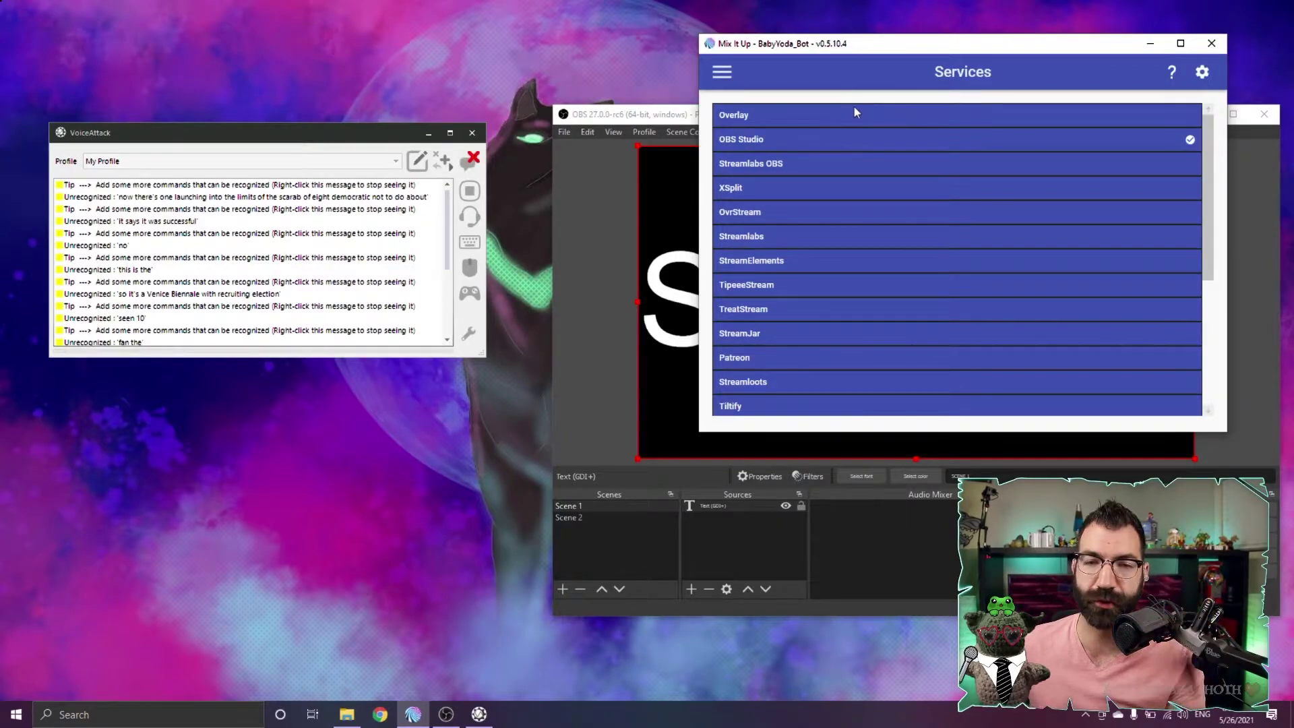
- Show Mix It Up's Chat page and spread the Mix It Up, OBS and VoiceAttack windows apart
click(722, 72)
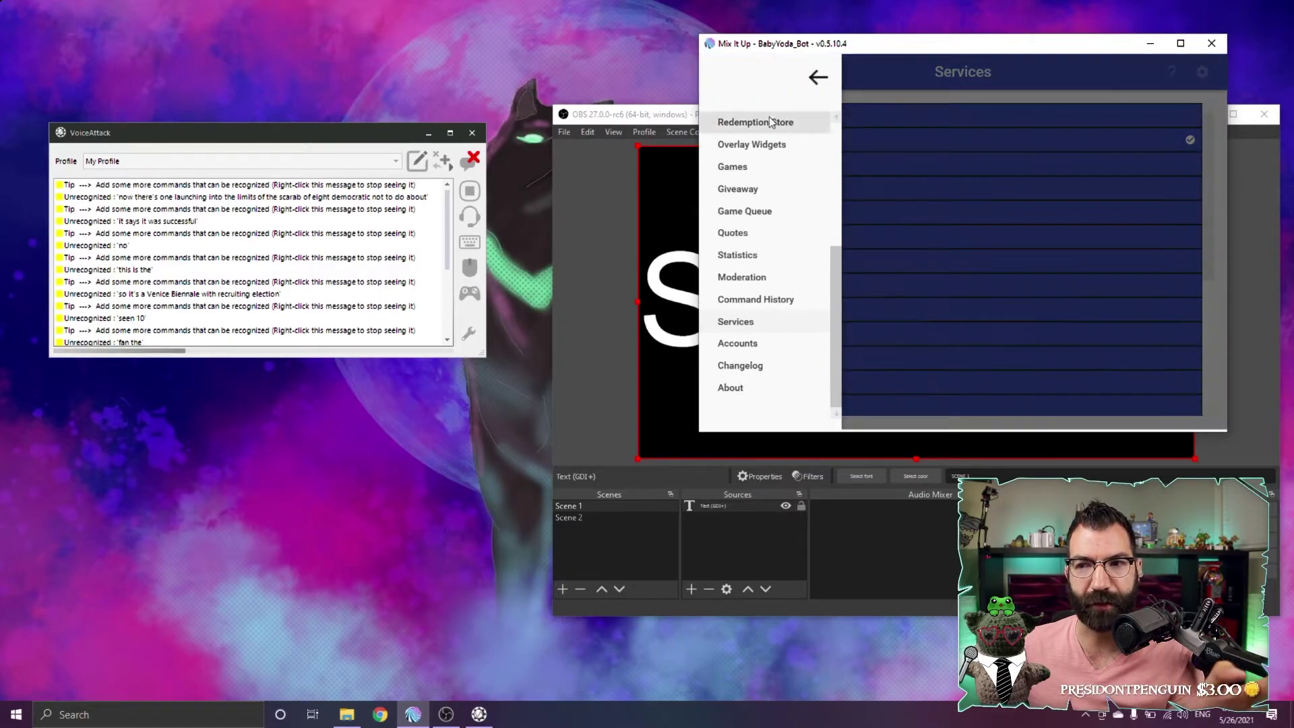
scroll(772, 122, up, 5)
click(746, 124)
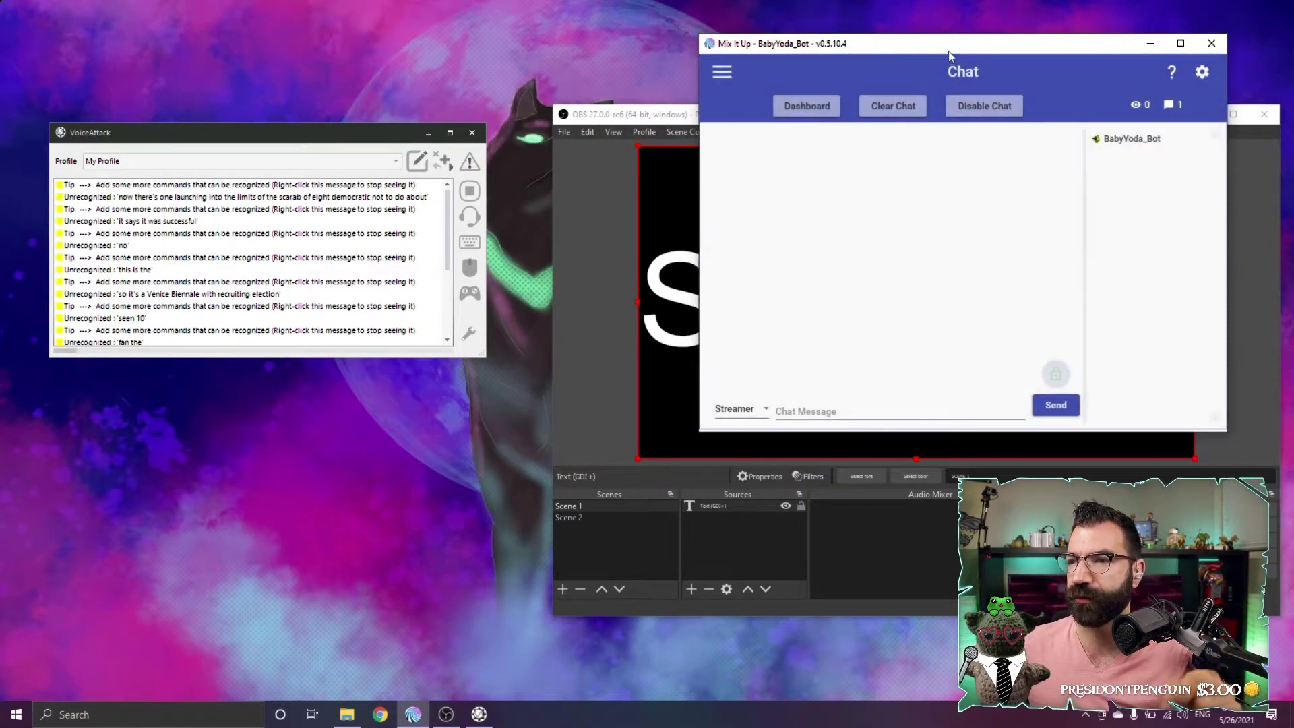
mouse_move(949, 55)
mouse_down()
mouse_move(692, 221)
mouse_move(283, 295)
mouse_move(284, 309)
mouse_up()
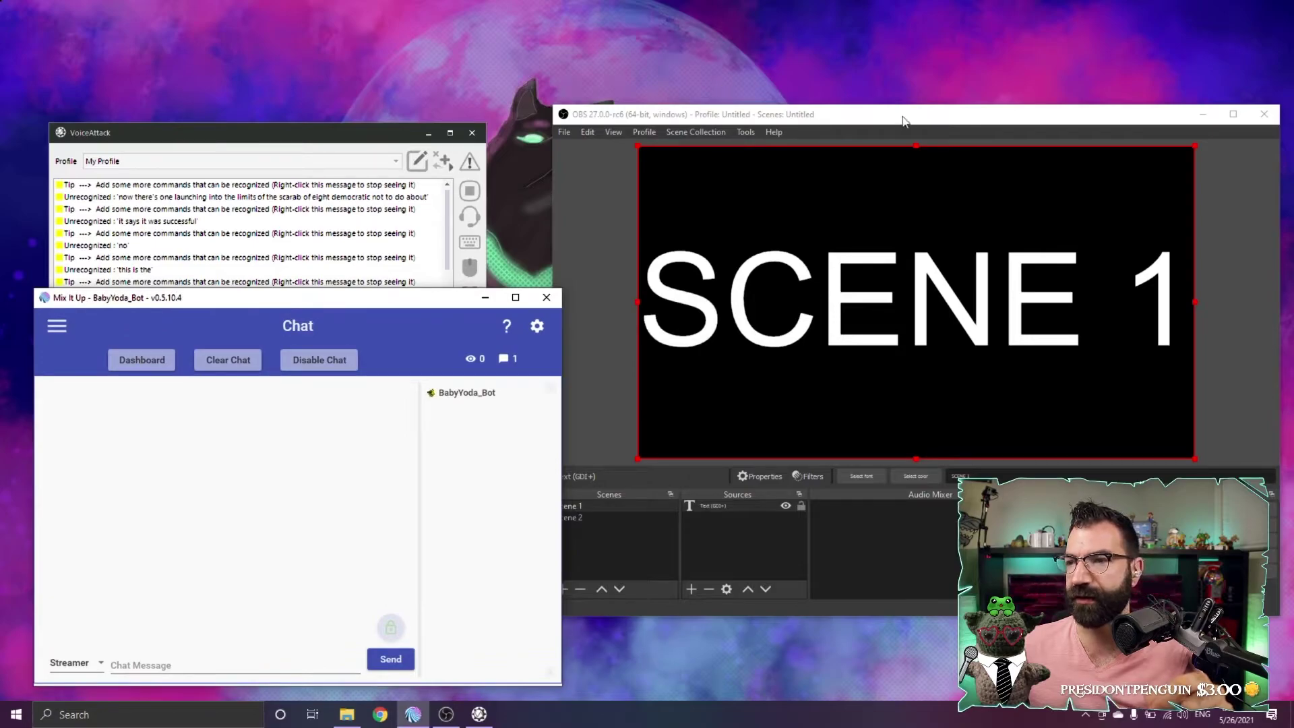
drag(903, 120, 916, 36)
drag(347, 141, 348, 66)
- Switch OBS to Scene 2 and back to Scene 1, then bring VoiceAttack forward
click(605, 433)
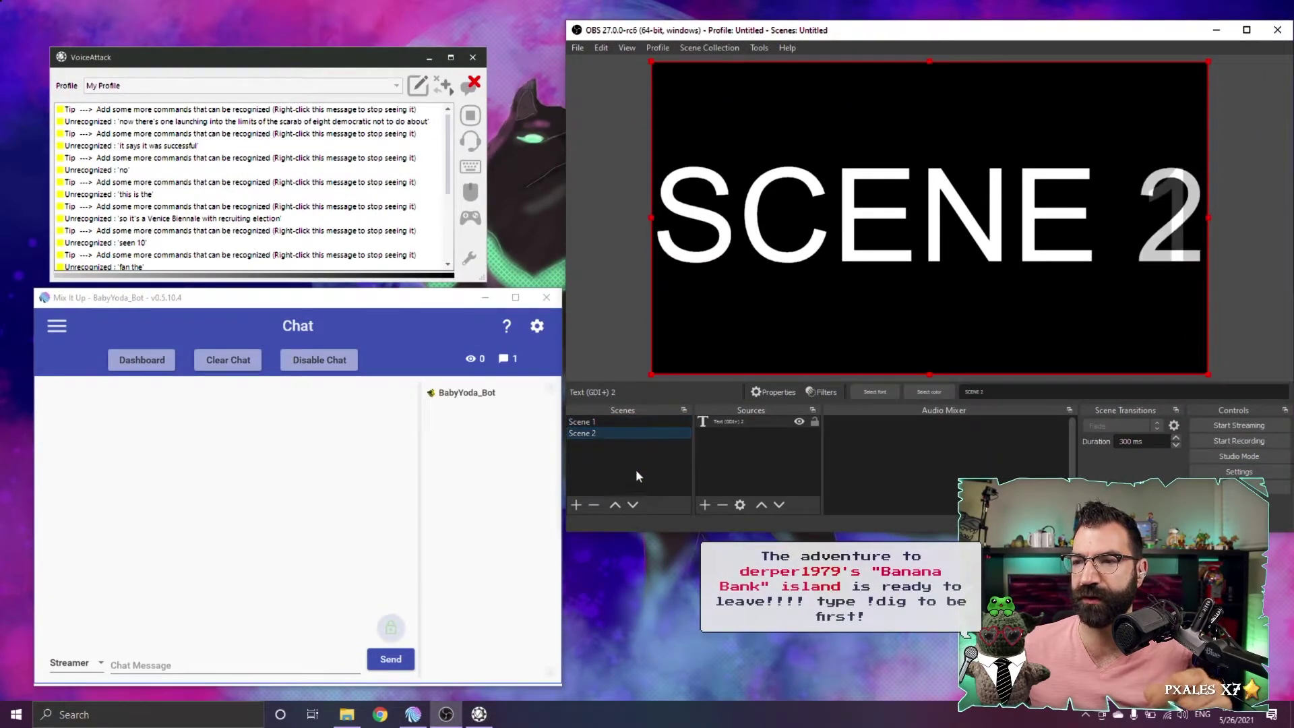
click(603, 421)
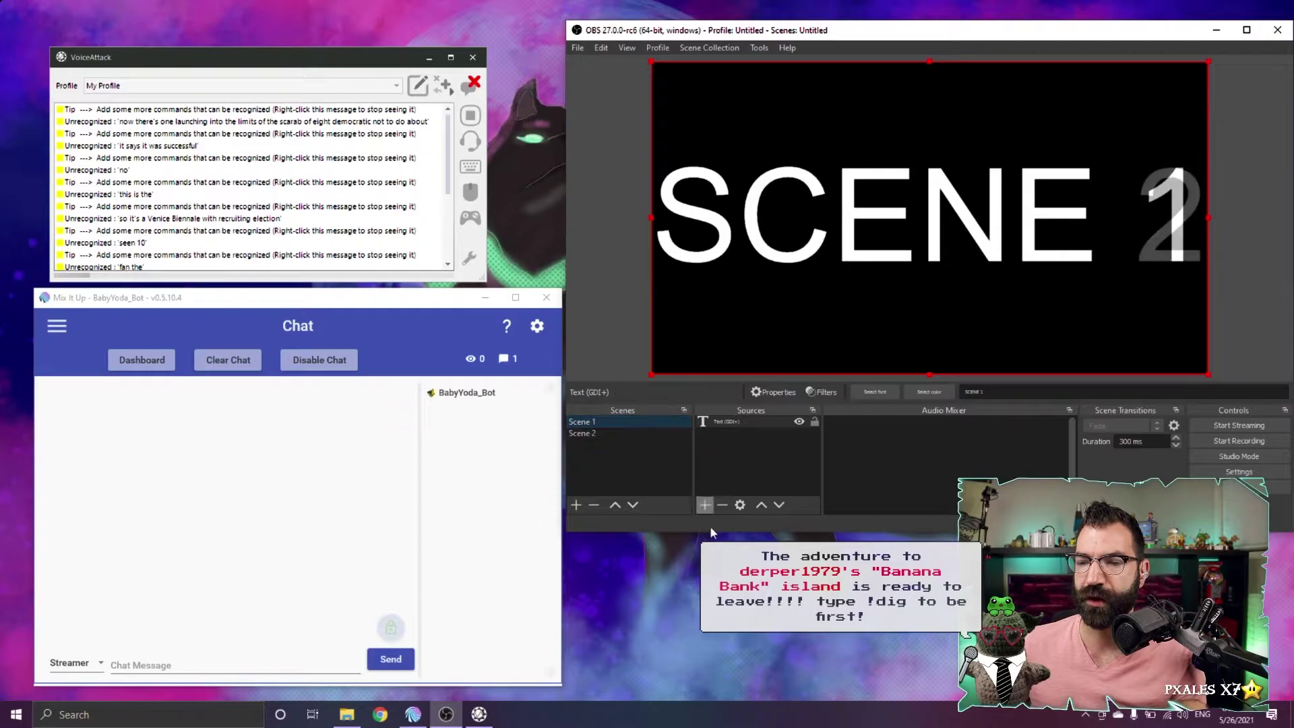
click(247, 54)
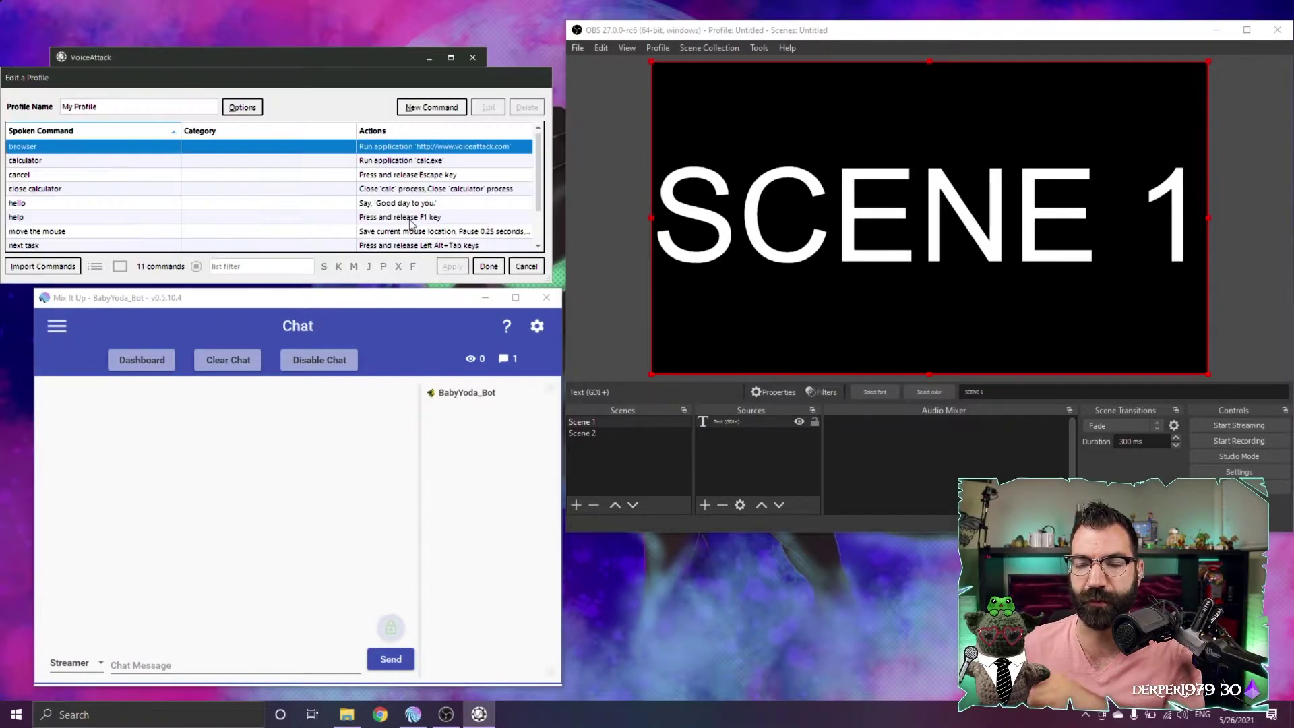
- Add a command with the phrase 'Switch to scene 1' and find Other > Windows > Run an Application
click(431, 107)
text(Switch to scene 1)
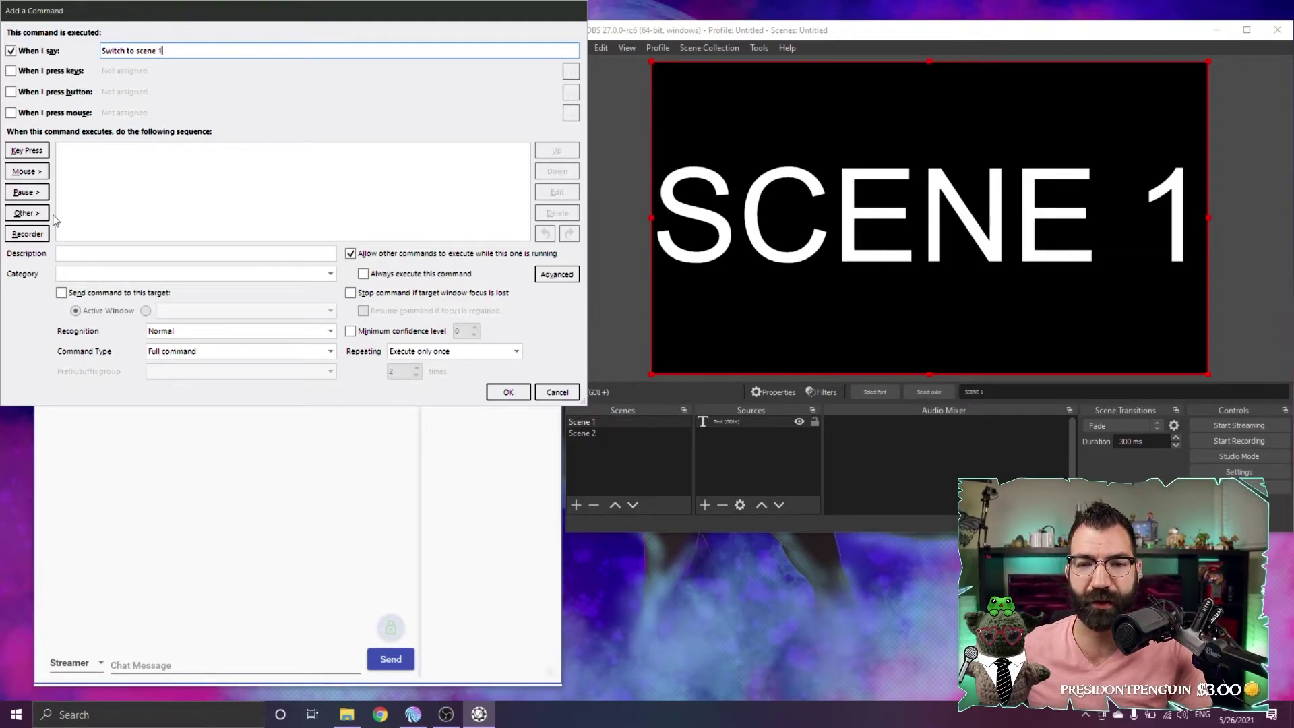
click(197, 103)
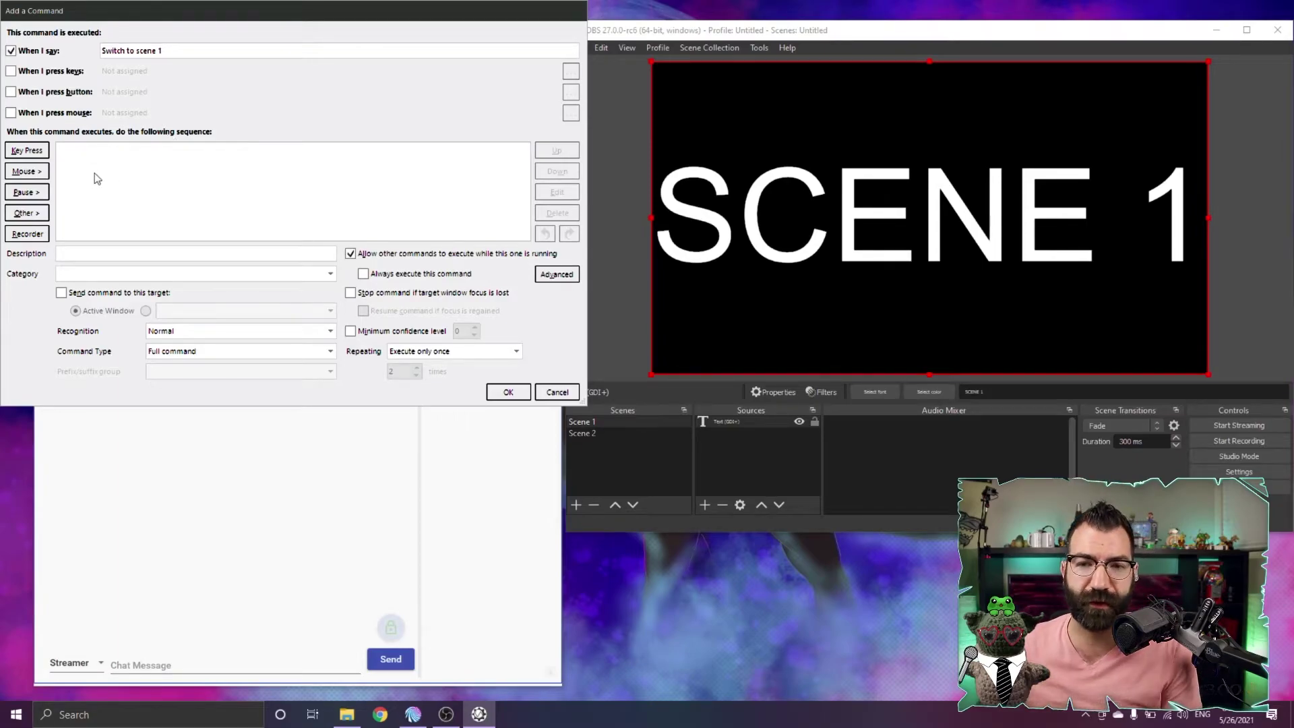
click(25, 172)
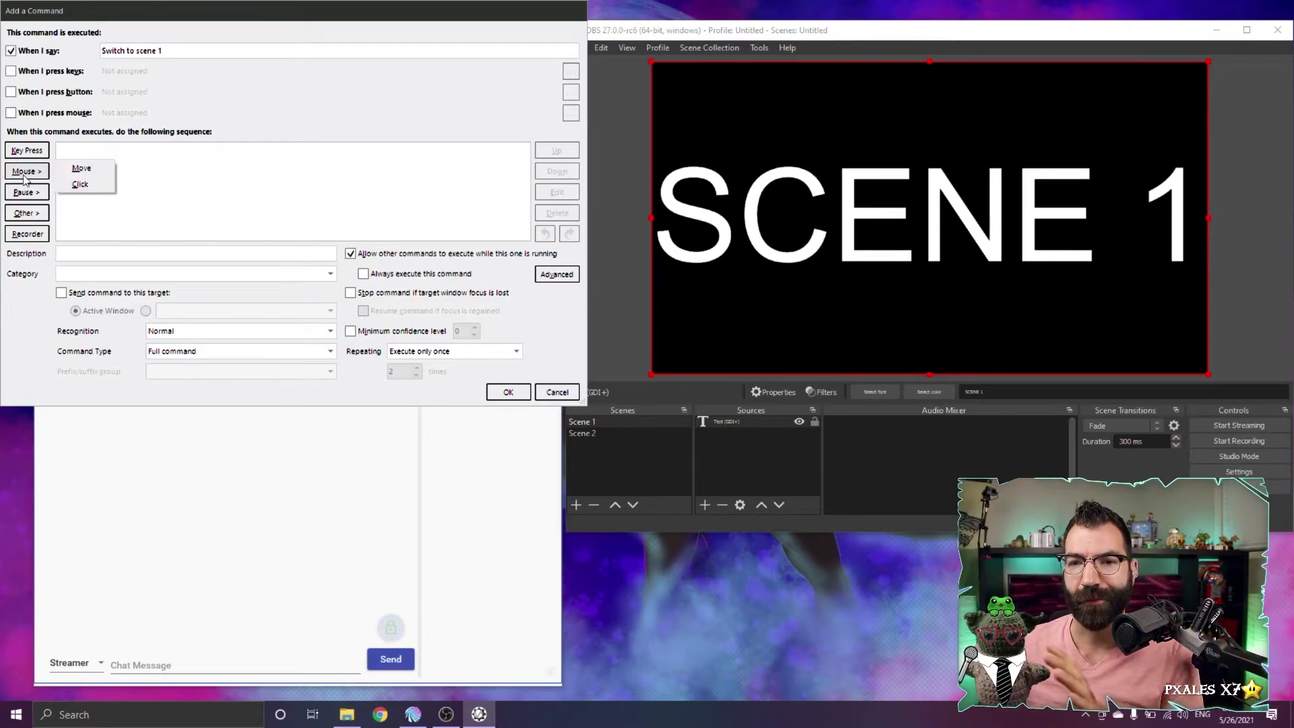
click(33, 194)
click(34, 214)
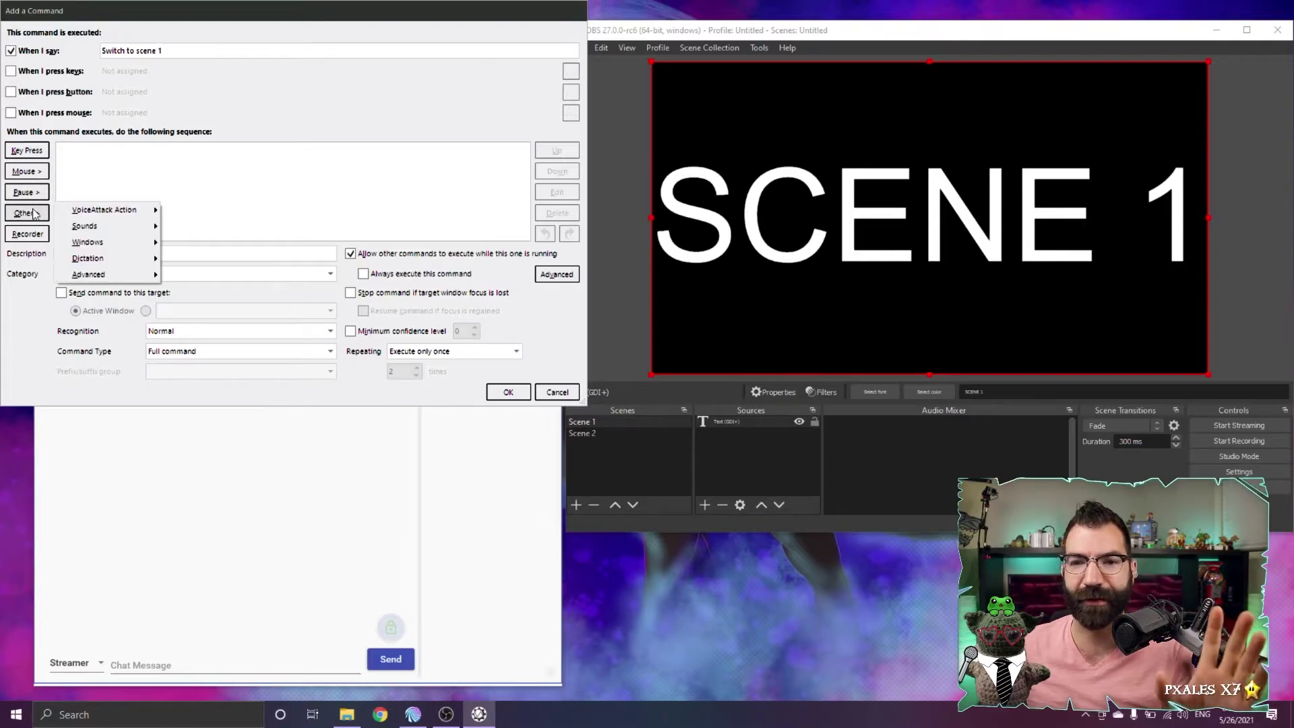
mouse_move(115, 278)
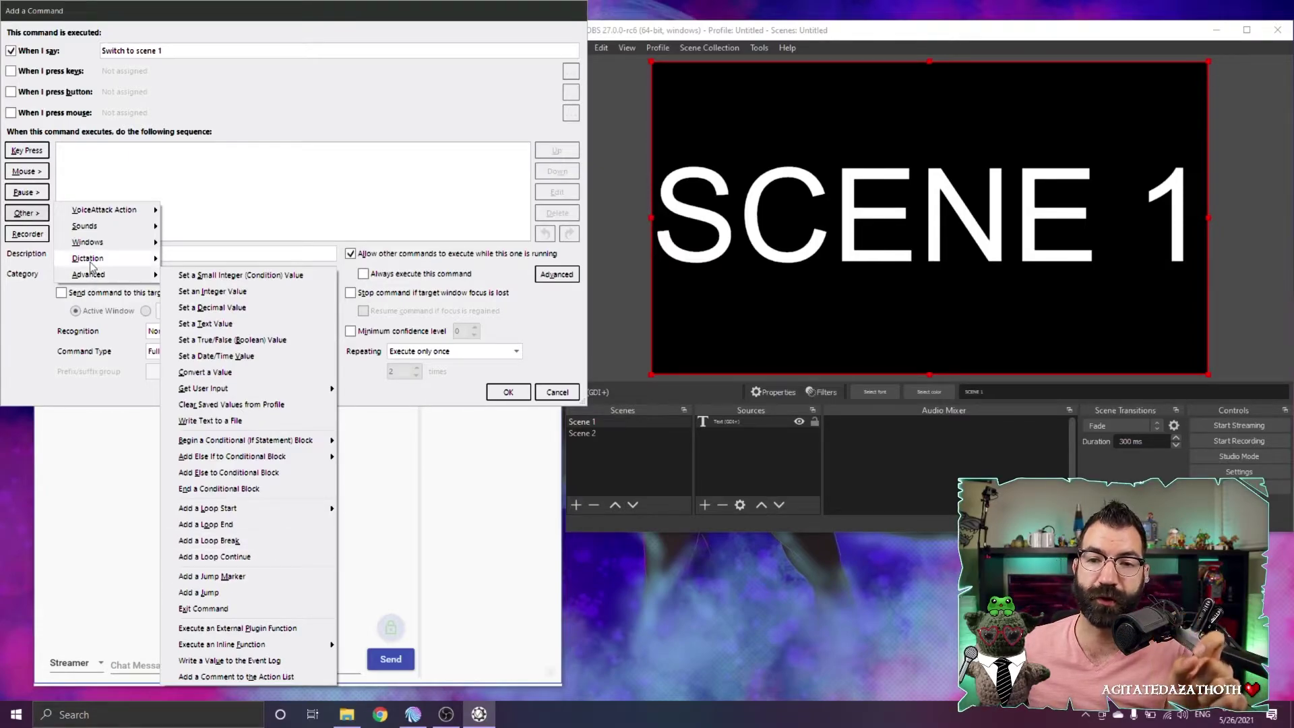
mouse_move(93, 248)
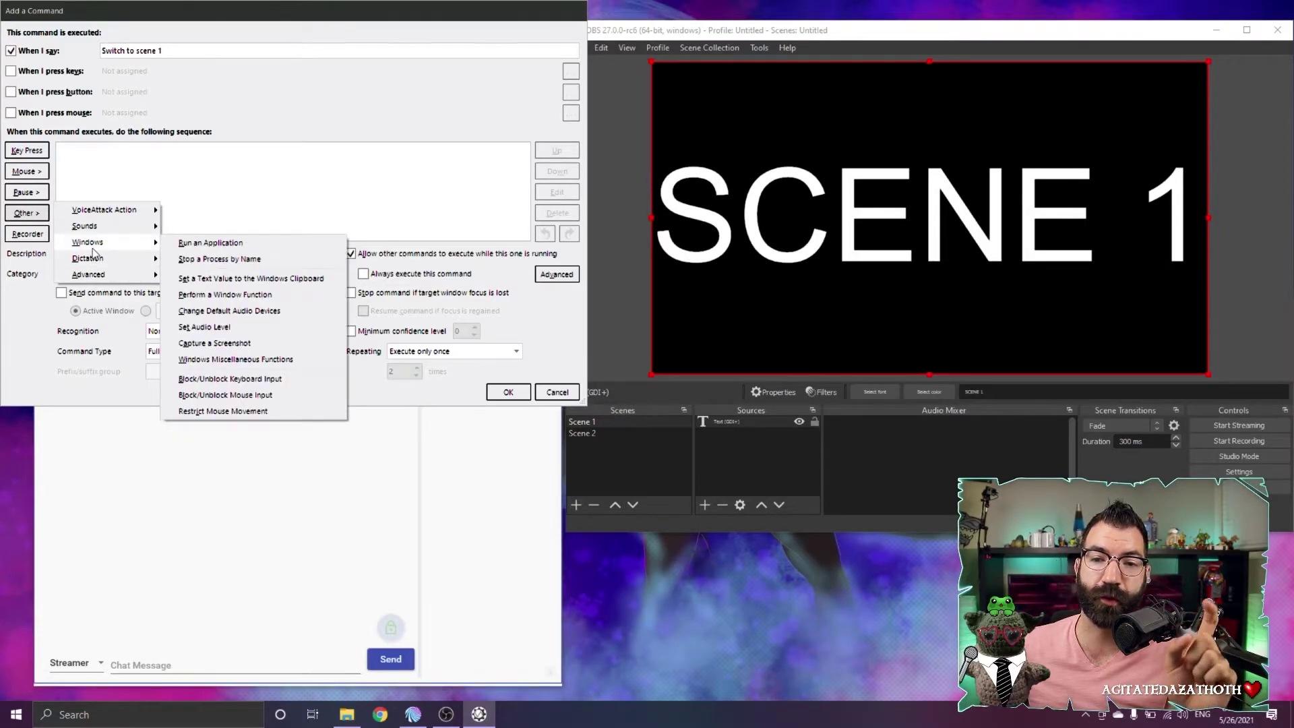
- Add a Run an Application action for C:\SIDE OBS\VOICE ATTACK CONTROL\MIUCONTROL.exe with parameters starting '/CommandId='
click(210, 246)
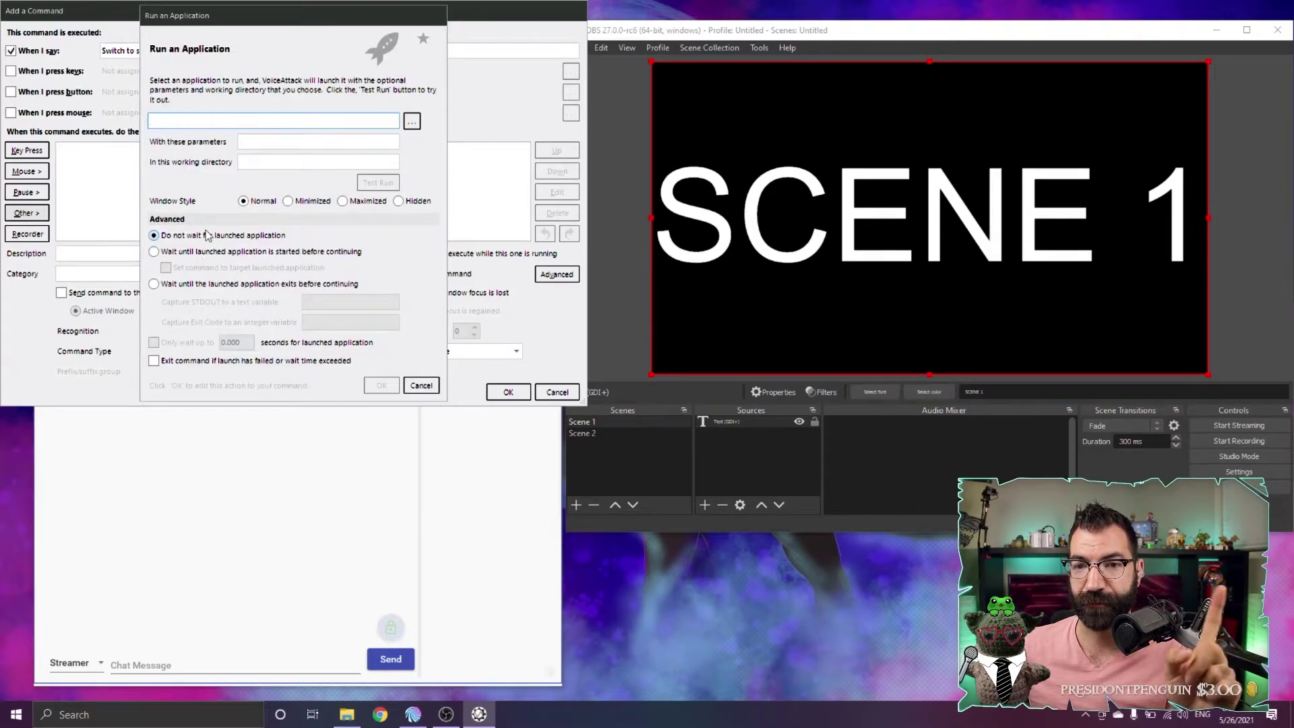
click(412, 121)
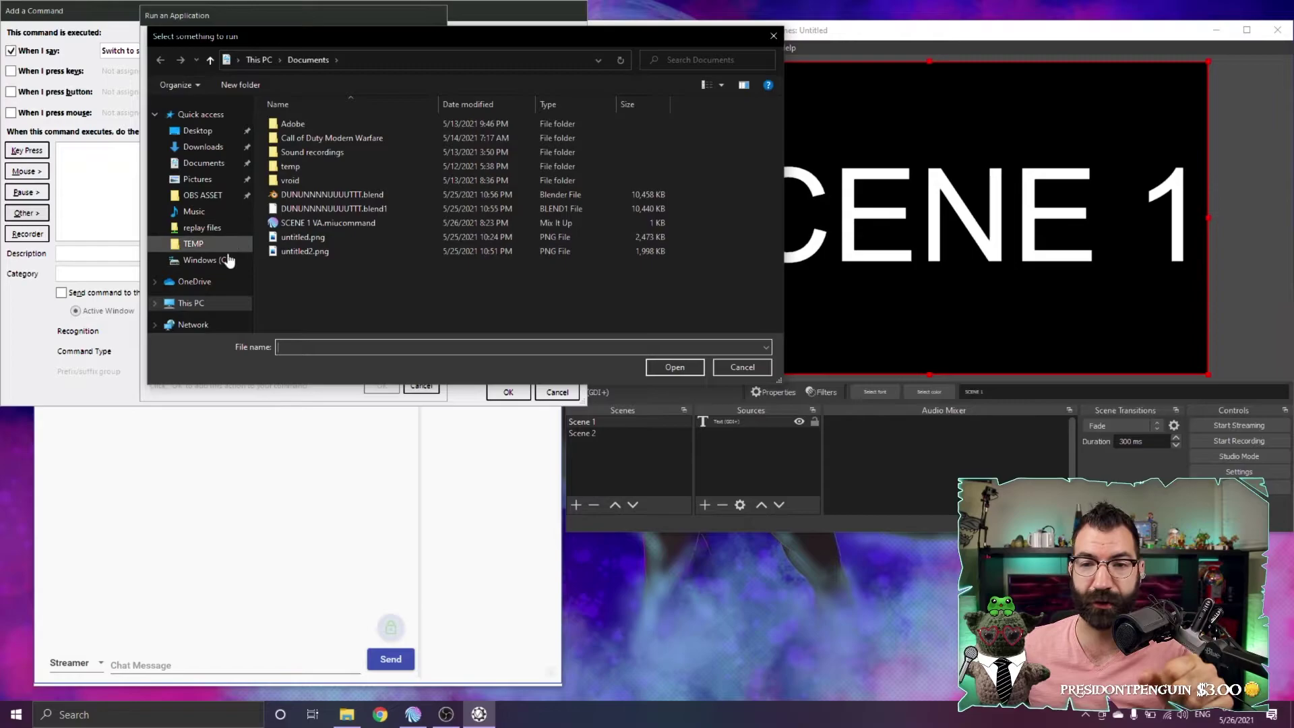
click(198, 266)
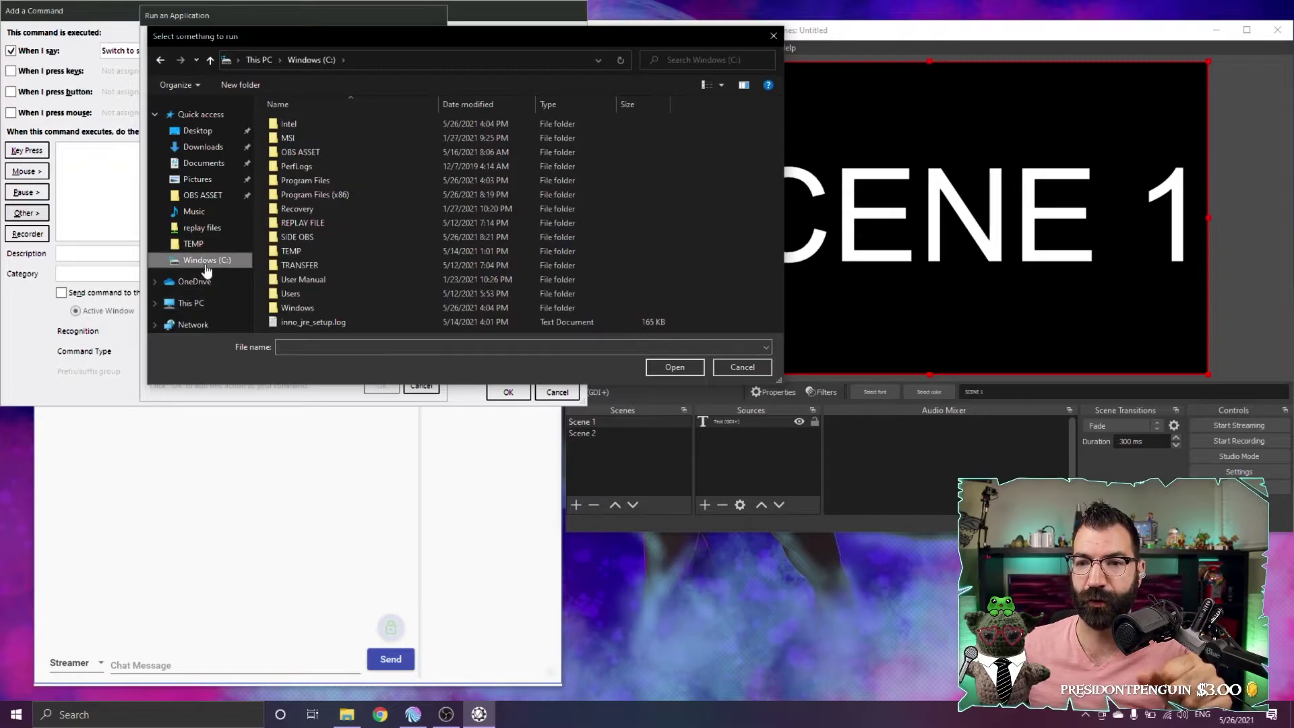
double_click(319, 237)
double_click(312, 152)
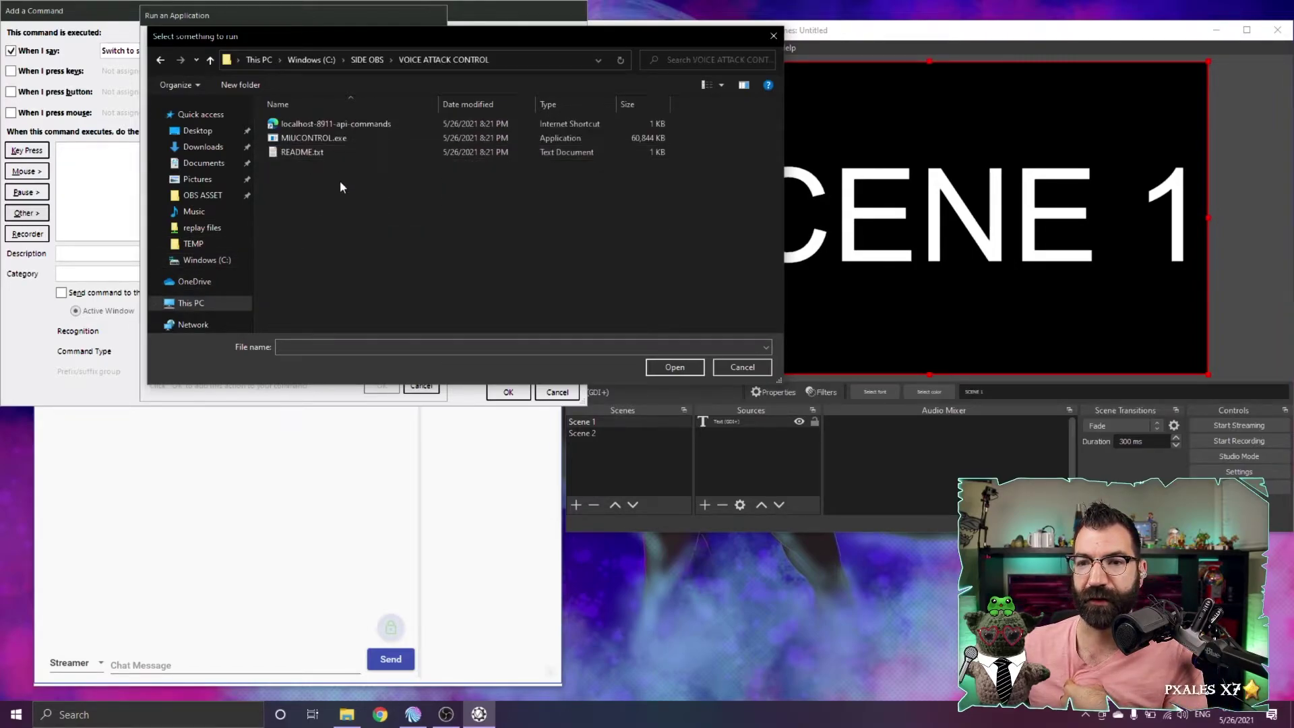
click(306, 141)
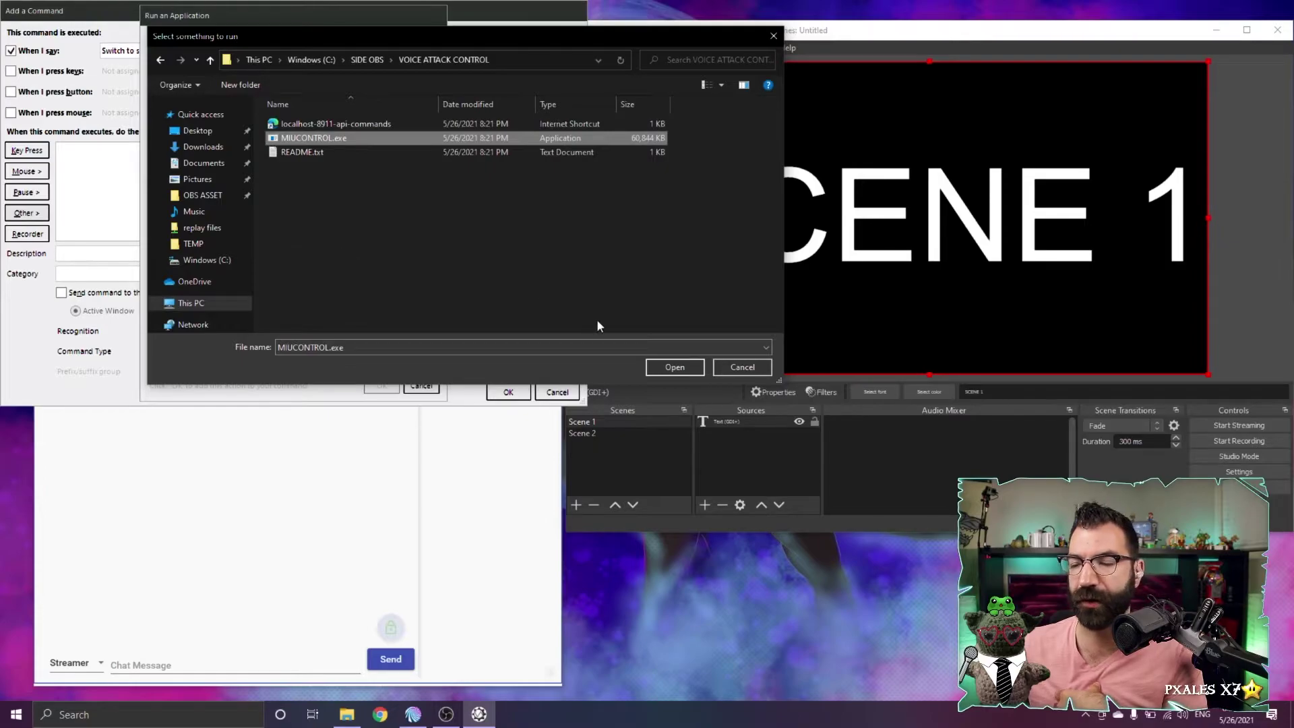
click(672, 368)
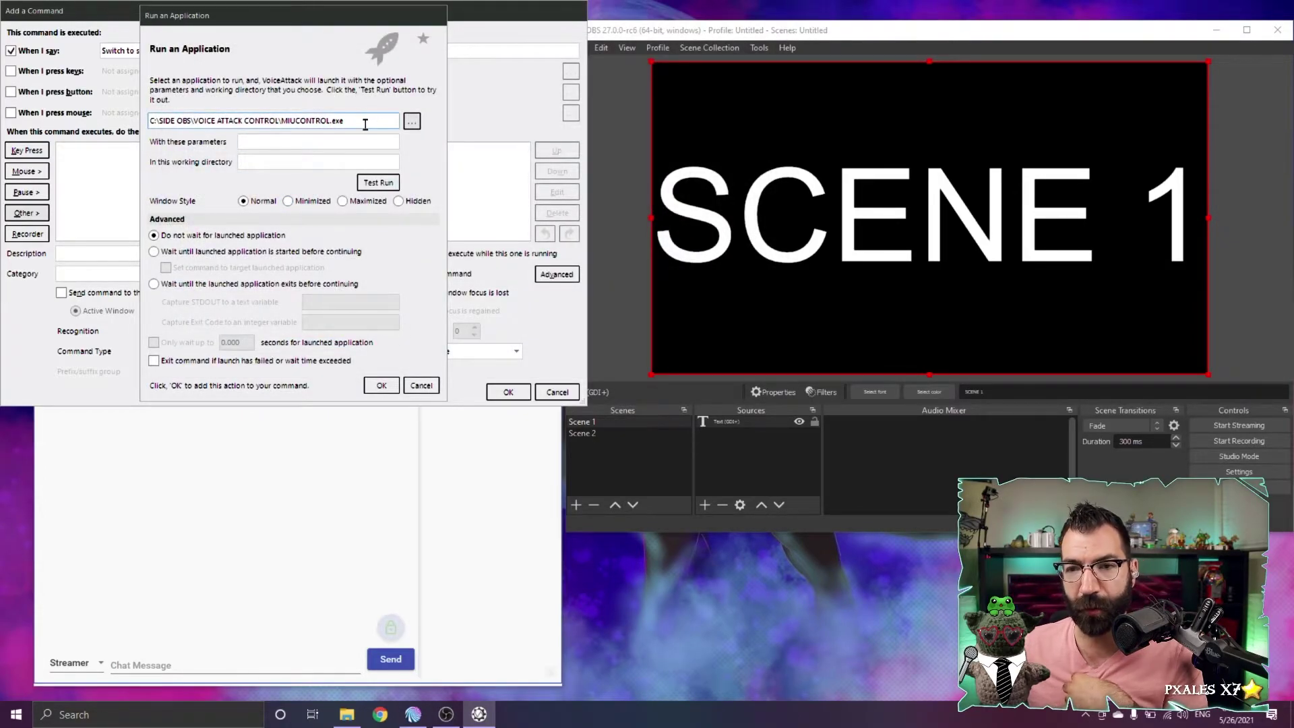
click(273, 139)
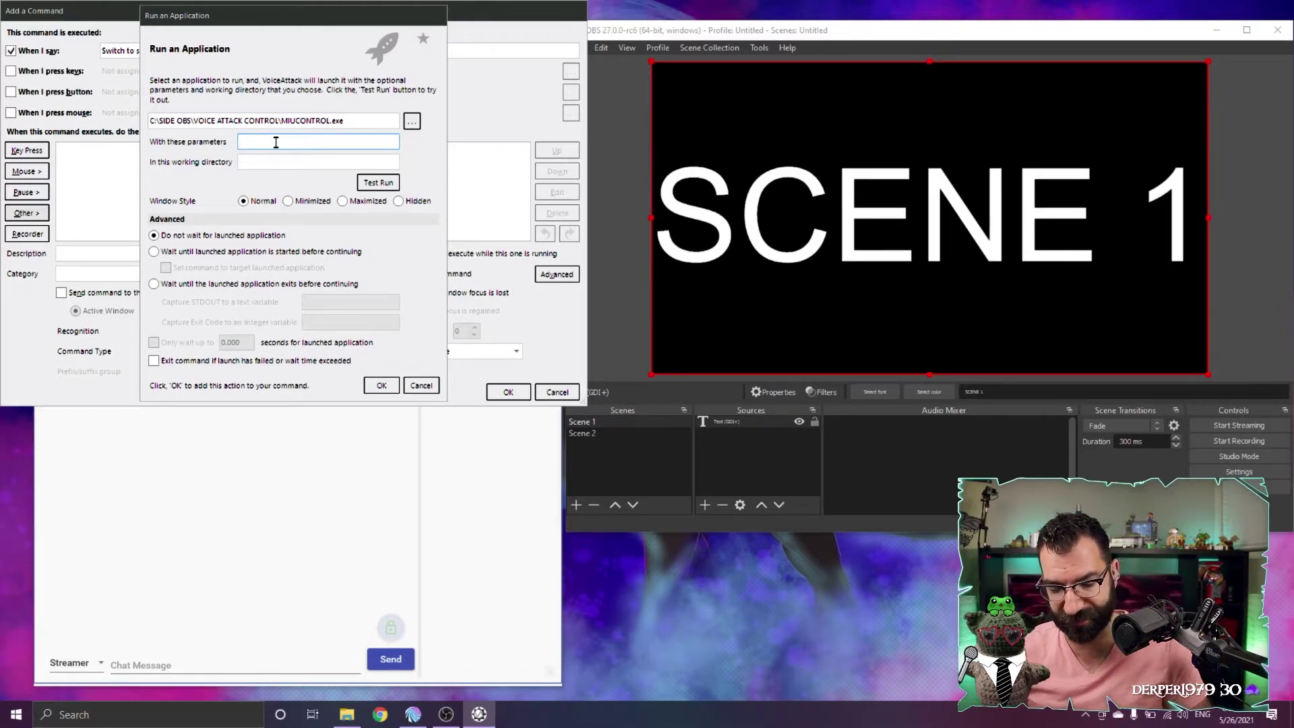
text(/CommandId=)
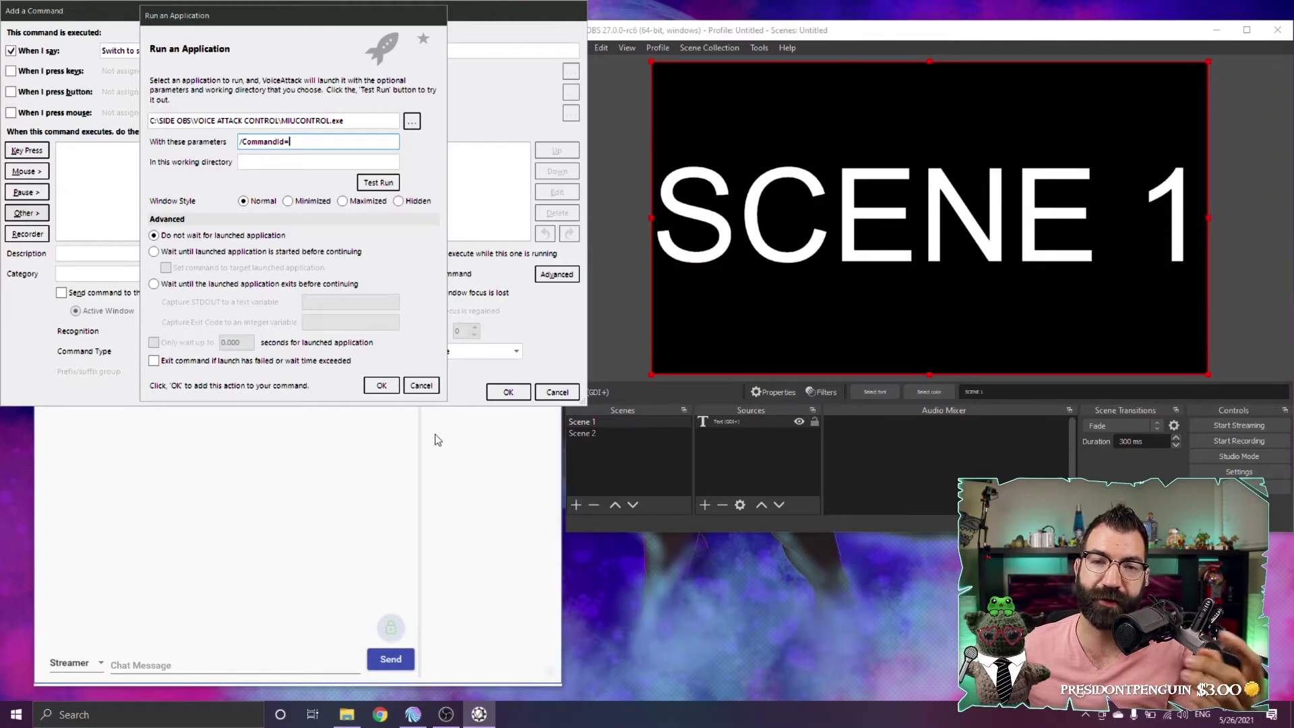
- Launch the localhost-8911-api-commands shortcut from the VOICE ATTACK CONTROL folder
click(347, 714)
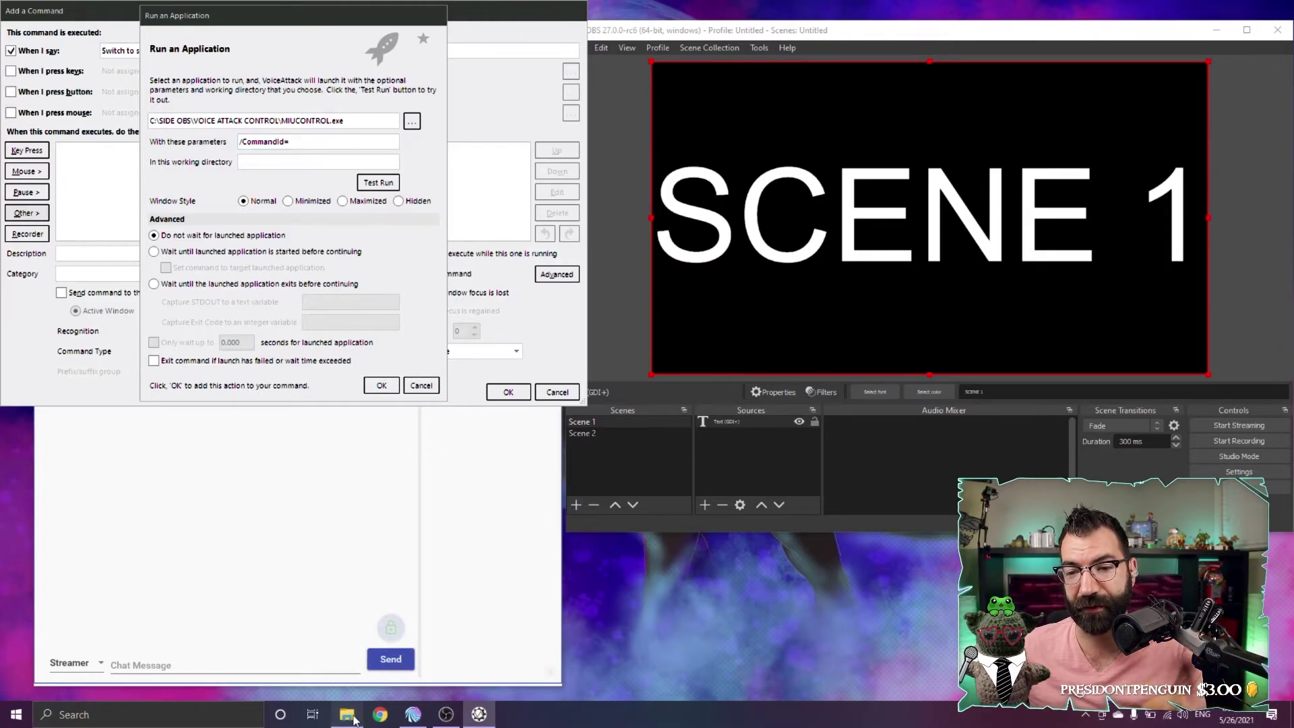
click(290, 268)
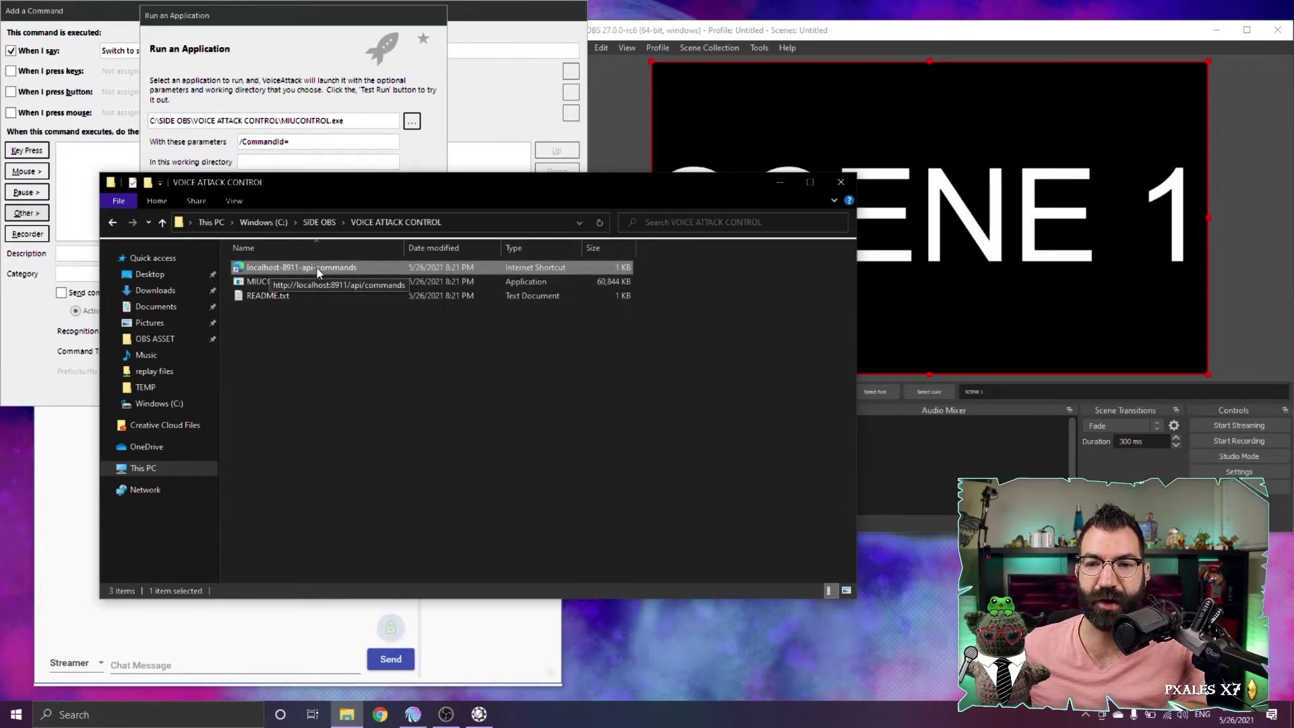
right_click(317, 268)
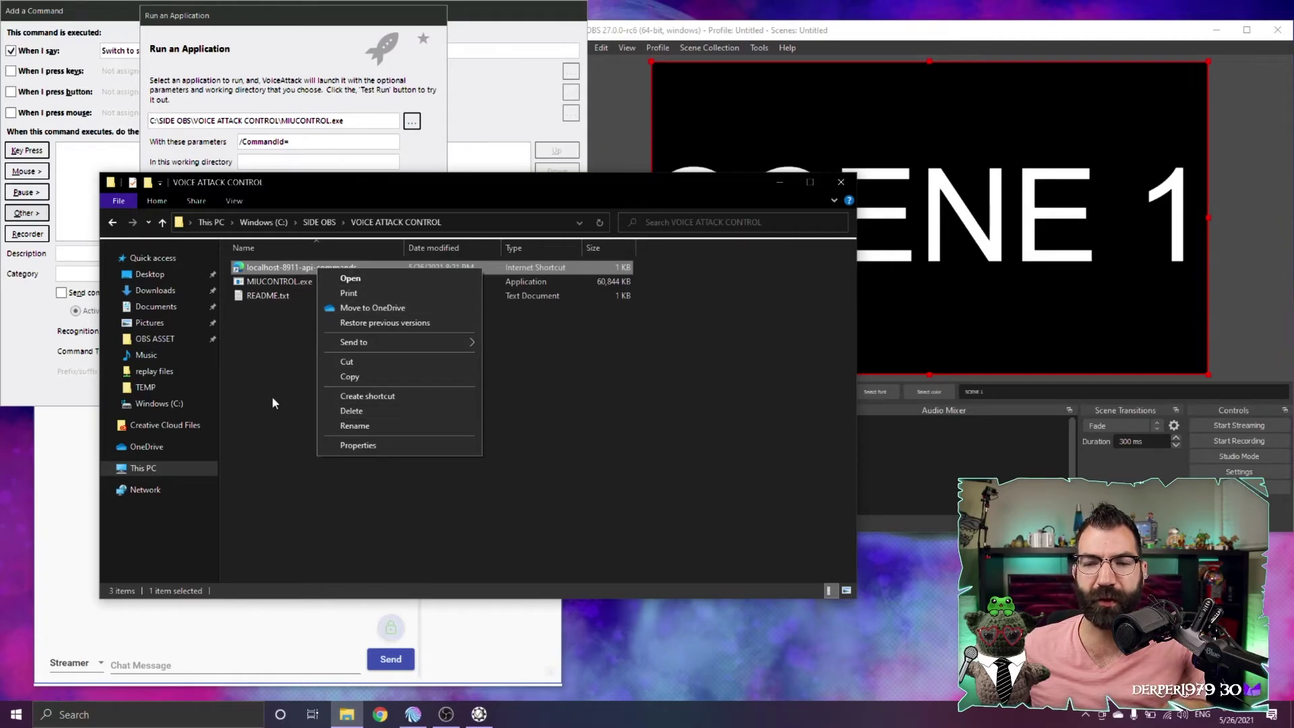
click(276, 364)
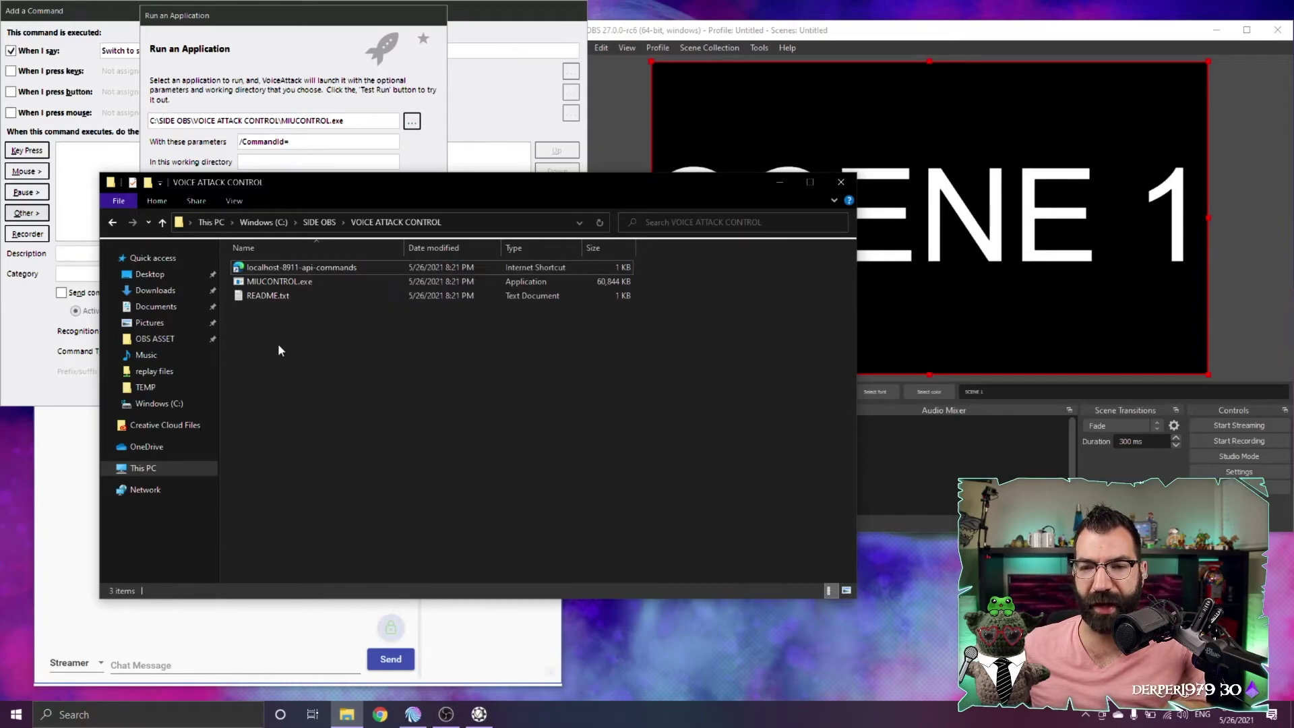
double_click(281, 268)
- Copy the localhost:8911/api/commands address from Edge, then close Edge
click(663, 373)
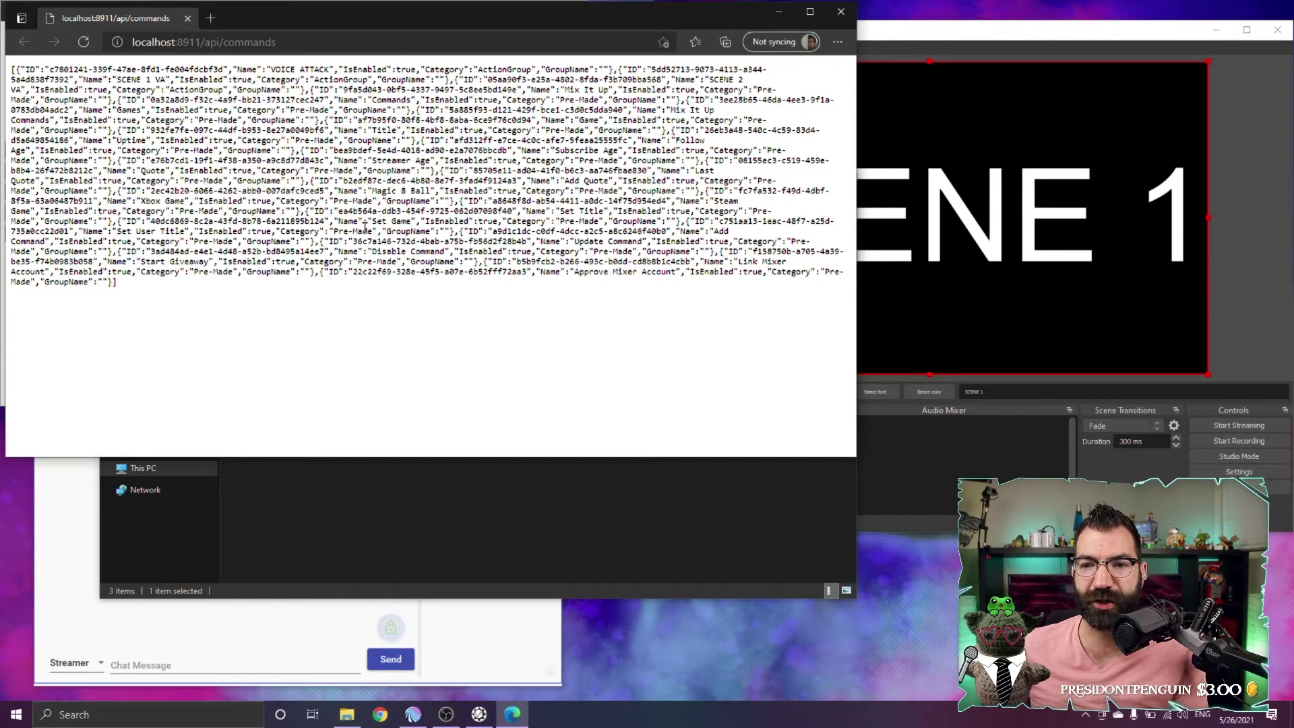
mouse_move(141, 293)
mouse_down()
mouse_move(270, 81)
mouse_move(347, 36)
mouse_up()
click(328, 38)
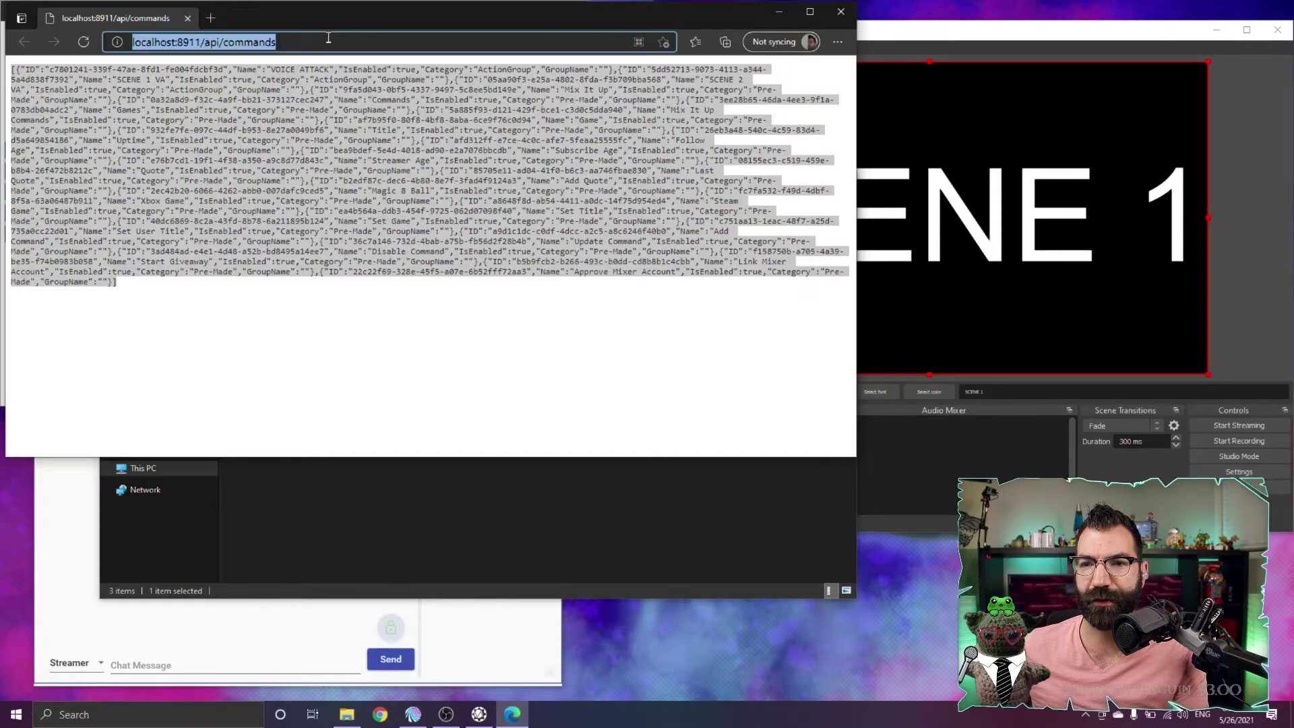
right_click(220, 49)
click(271, 151)
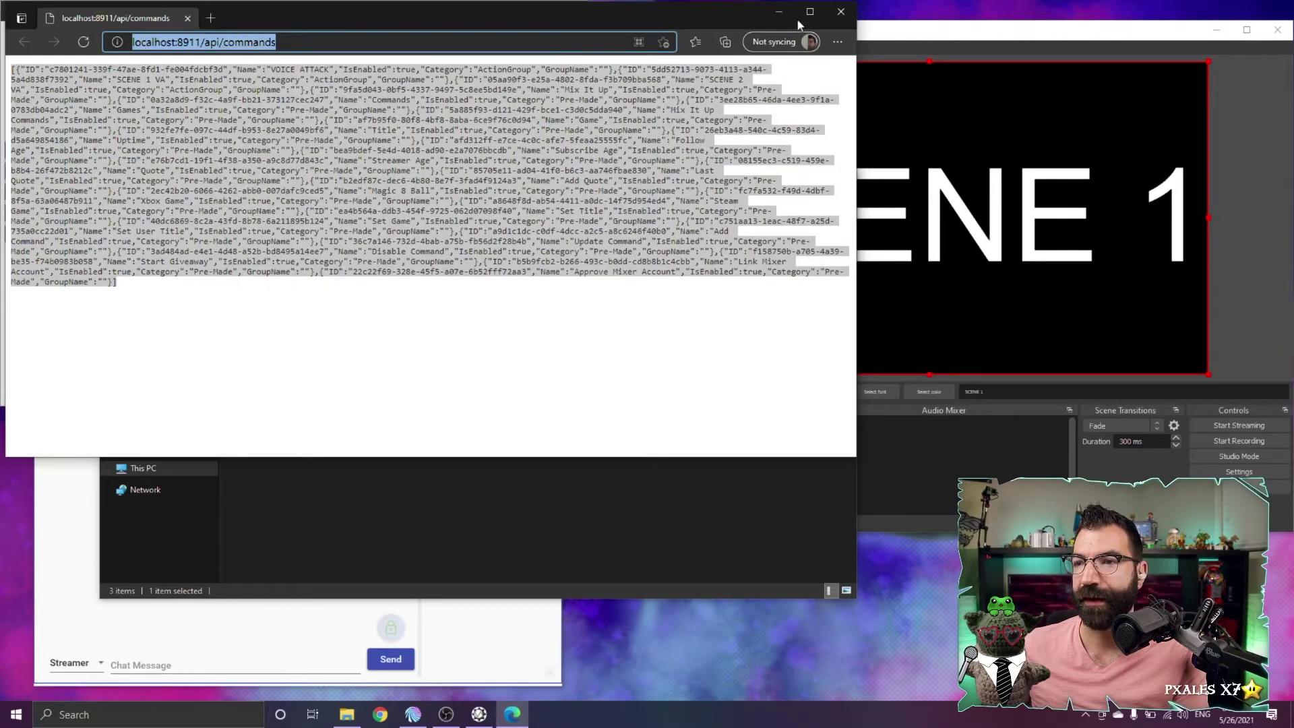
click(840, 12)
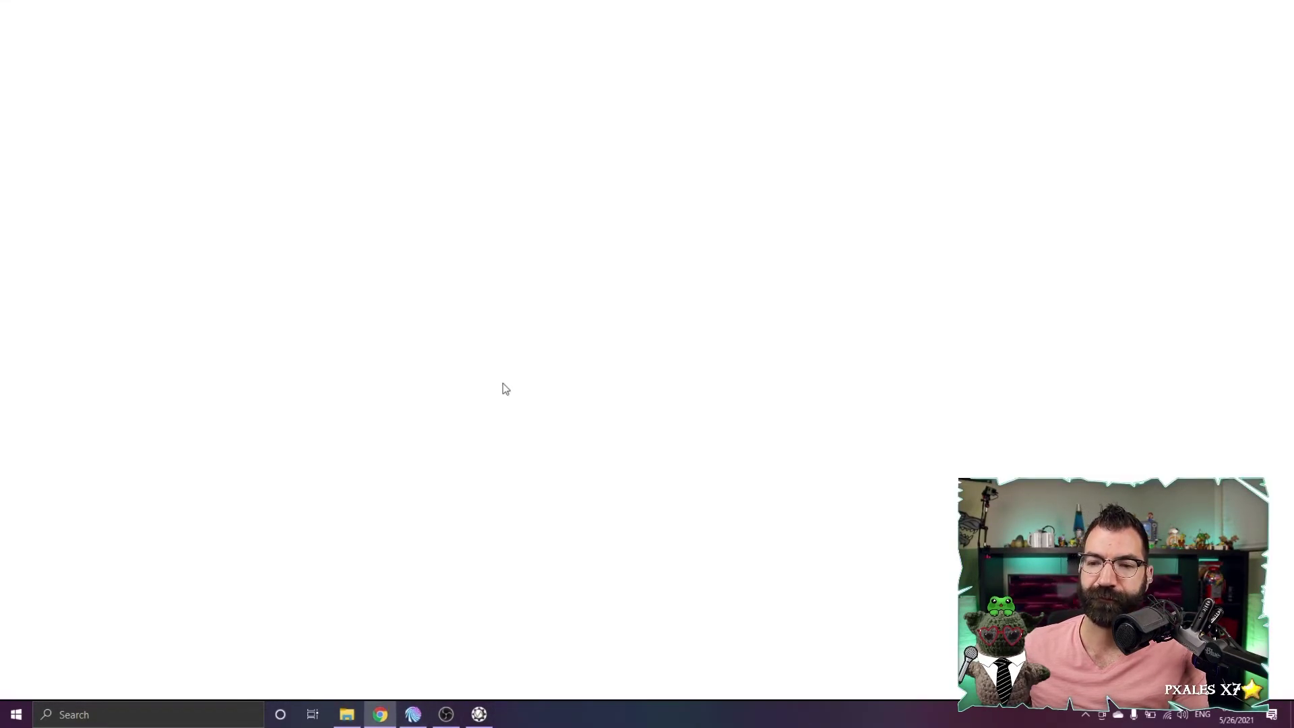
- Load localhost:8911/api/commands in Chrome and view the command list as a formatted JSON tree
right_click(231, 38)
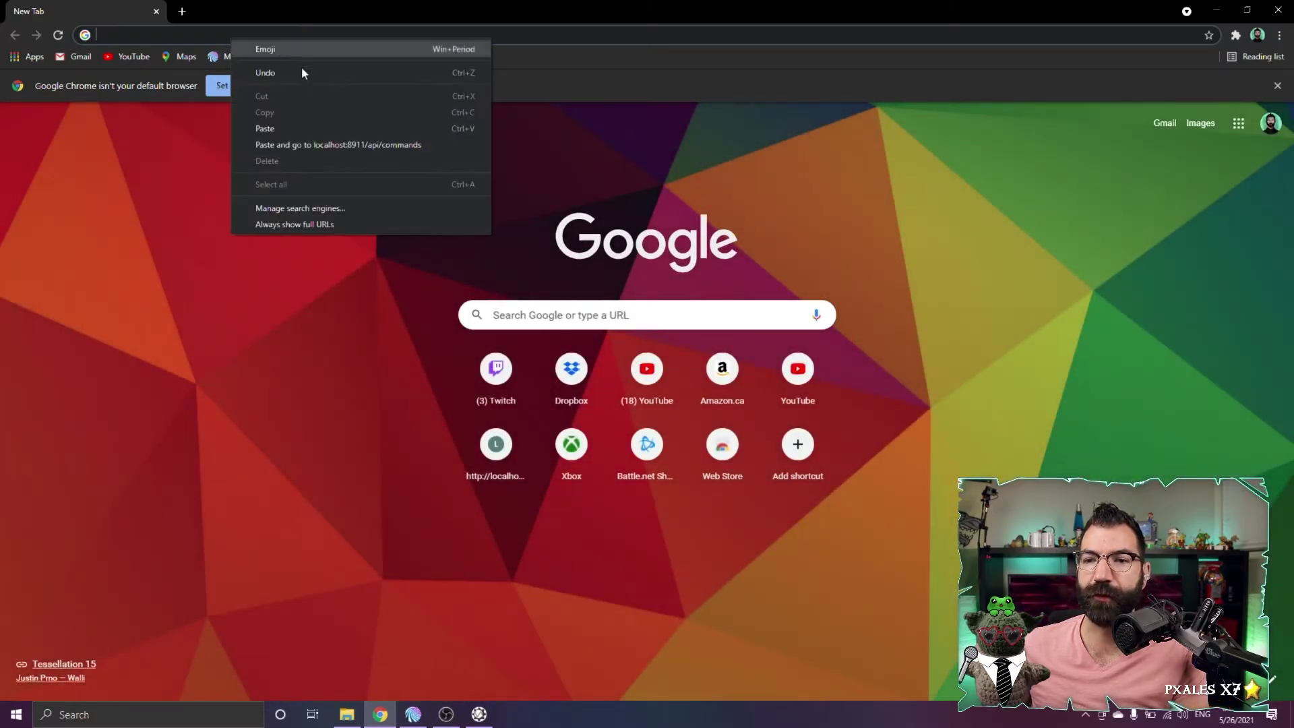
click(292, 128)
key(Return)
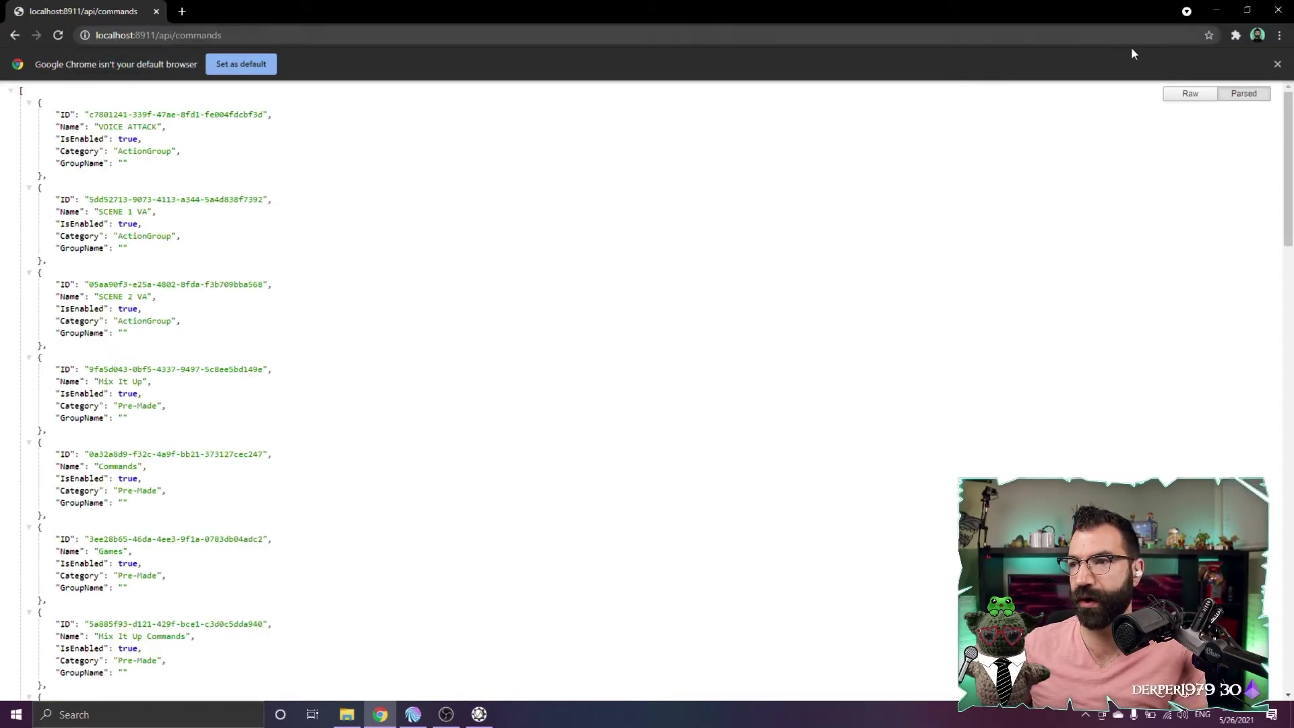
click(1184, 98)
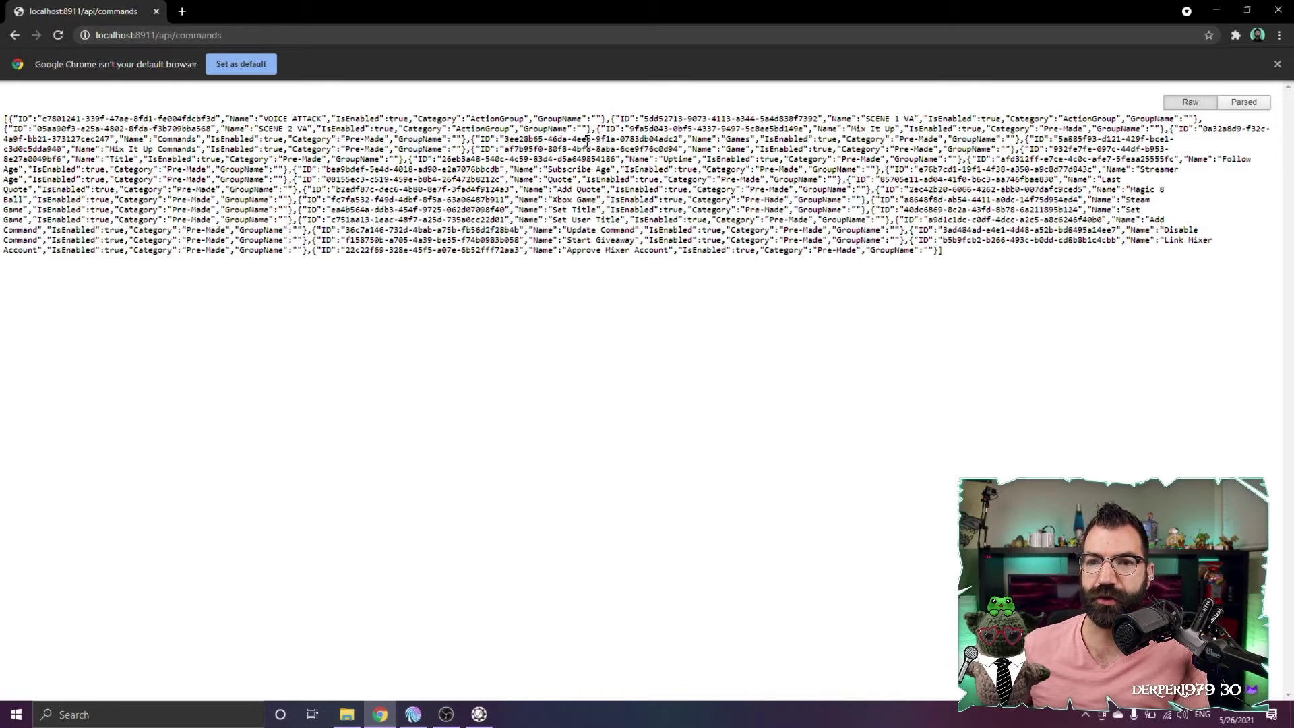
click(1235, 35)
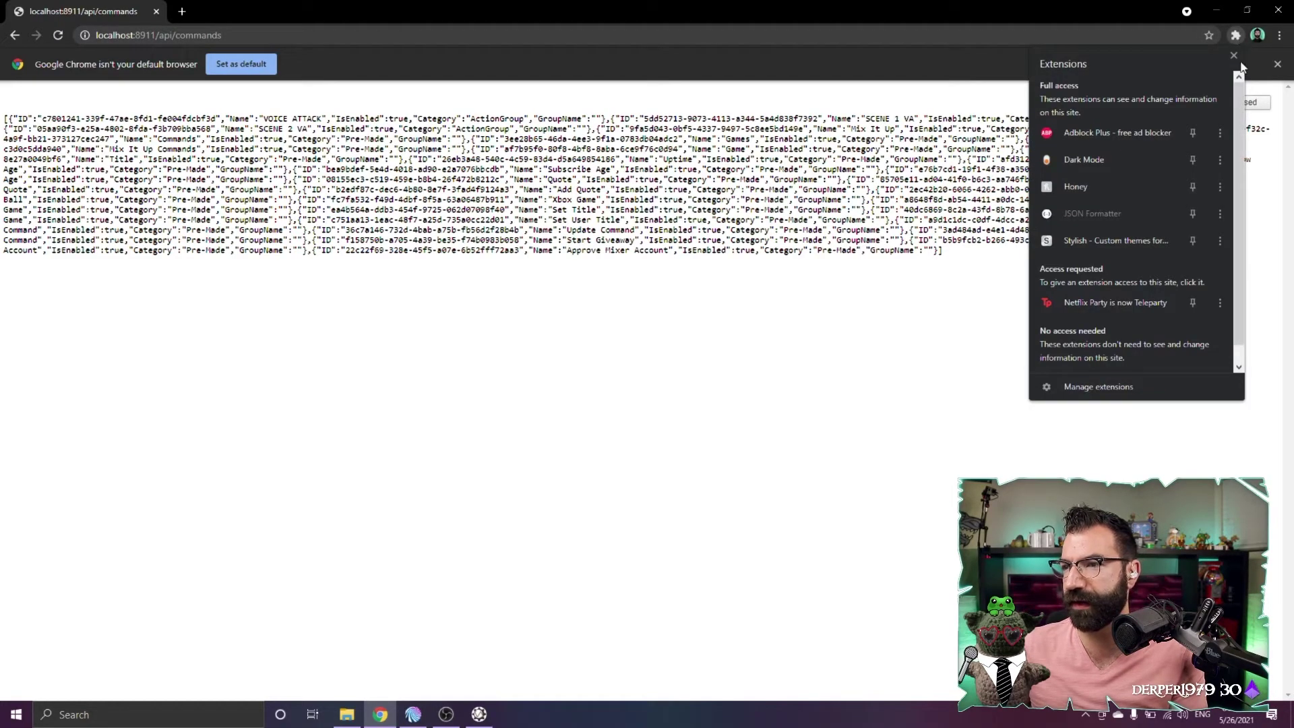
click(1085, 212)
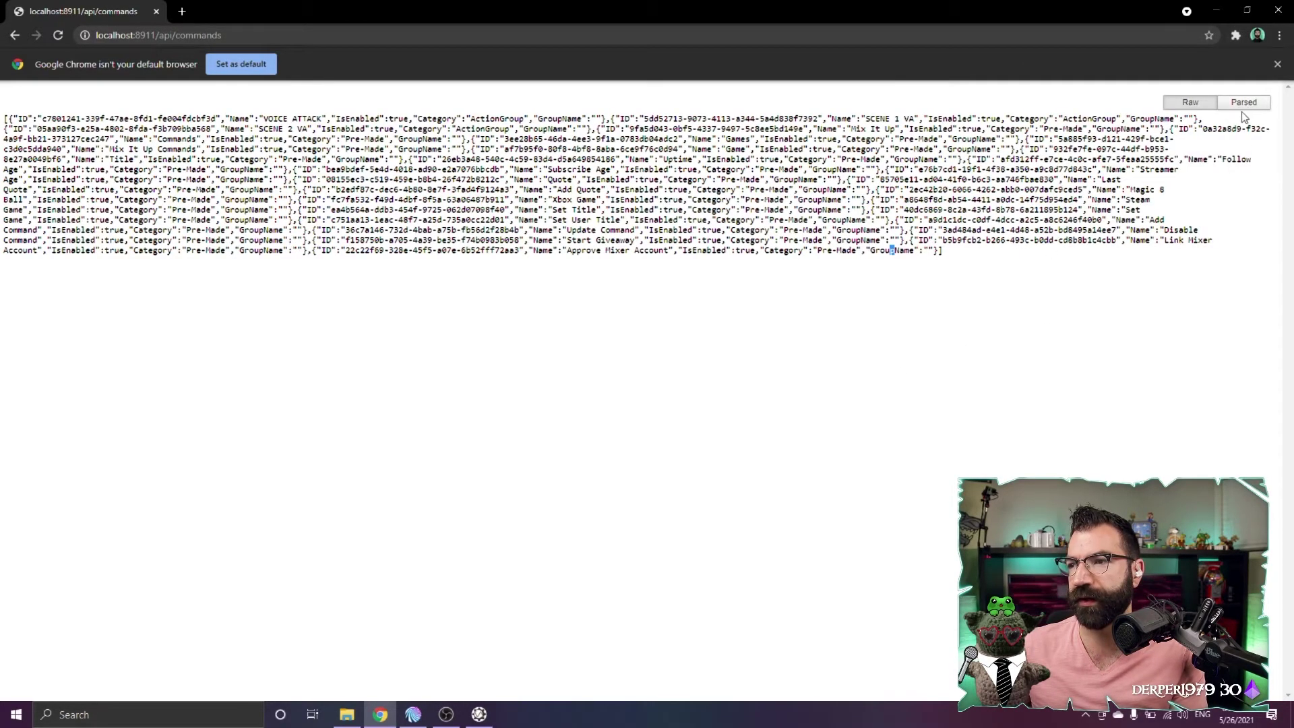
click(1244, 94)
scroll(402, 301, down, 15)
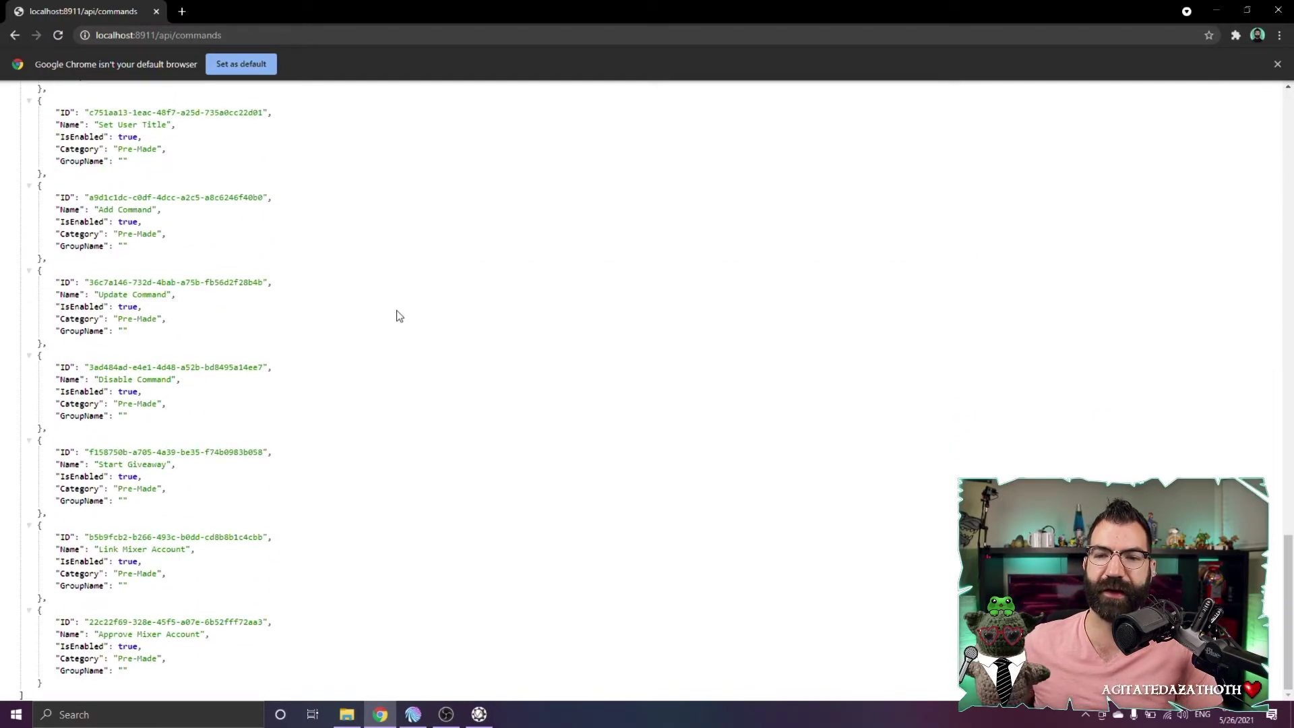
scroll(406, 337, up, 15)
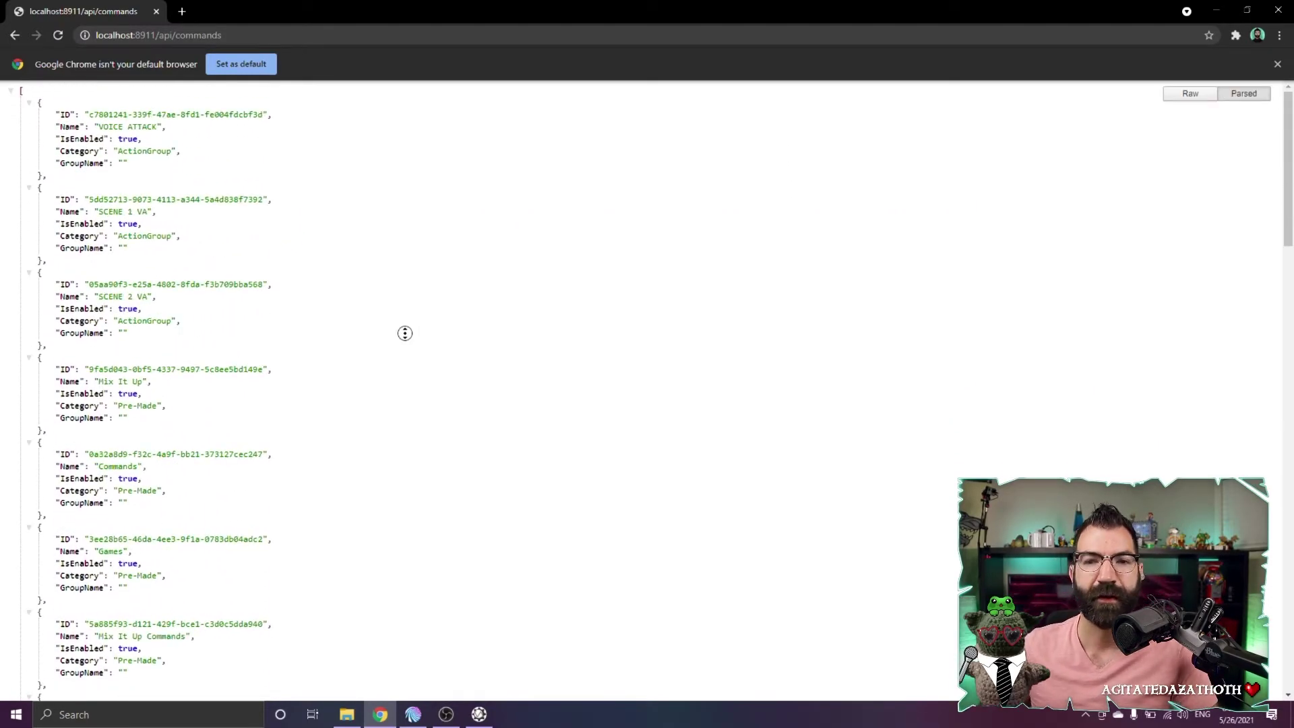
middle_click(340, 294)
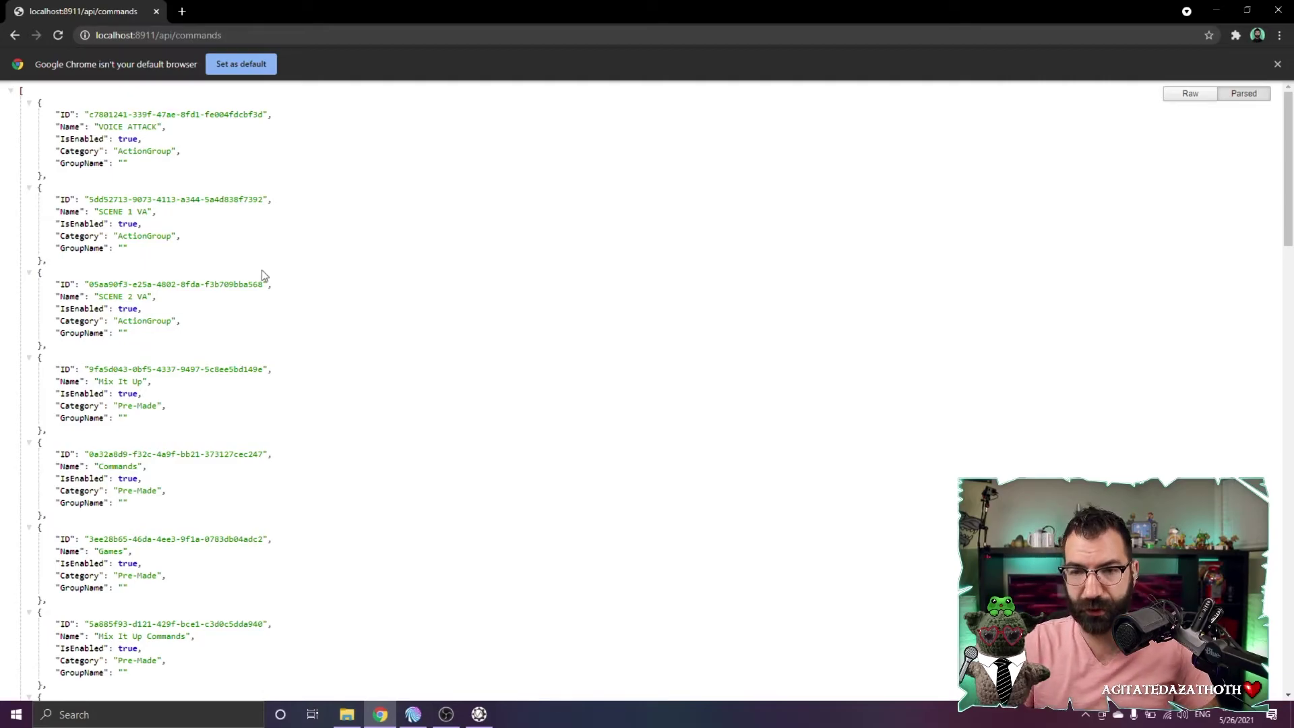
- Search the list for 'scene 1' and copy the SCENE 1 VA command ID
key(ctrl+f)
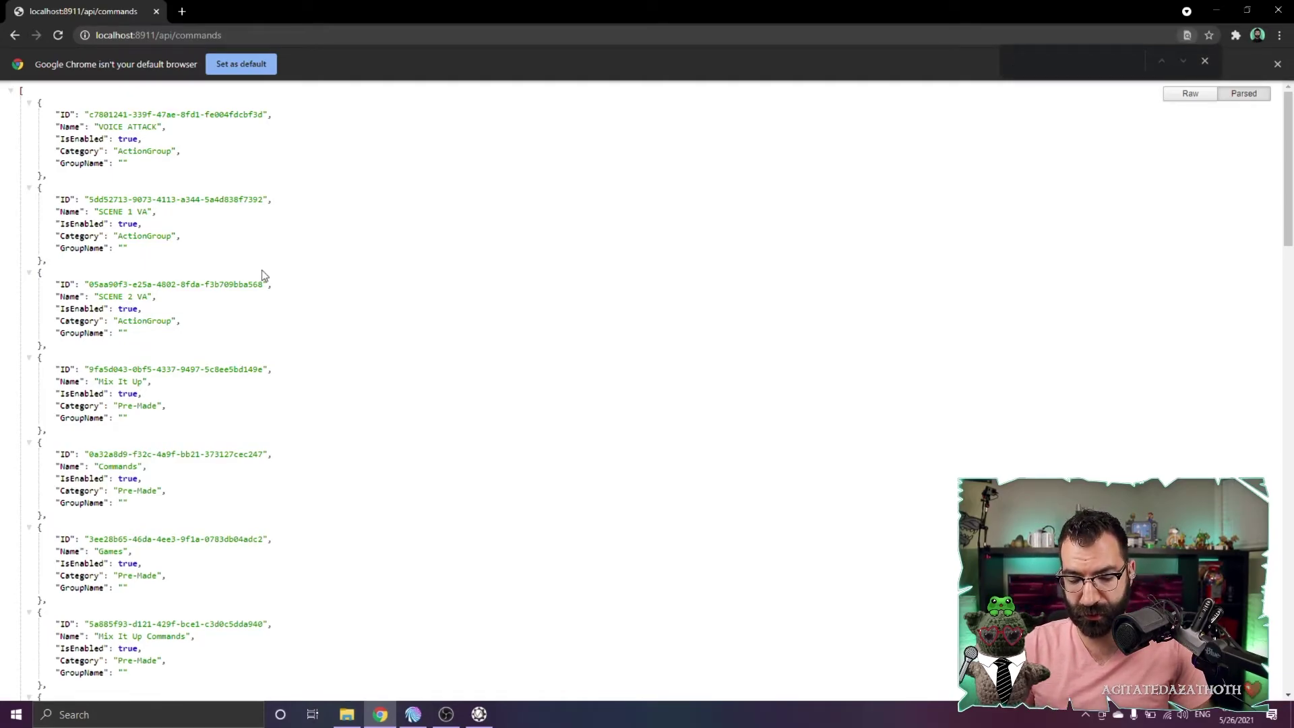
text(scene 1)
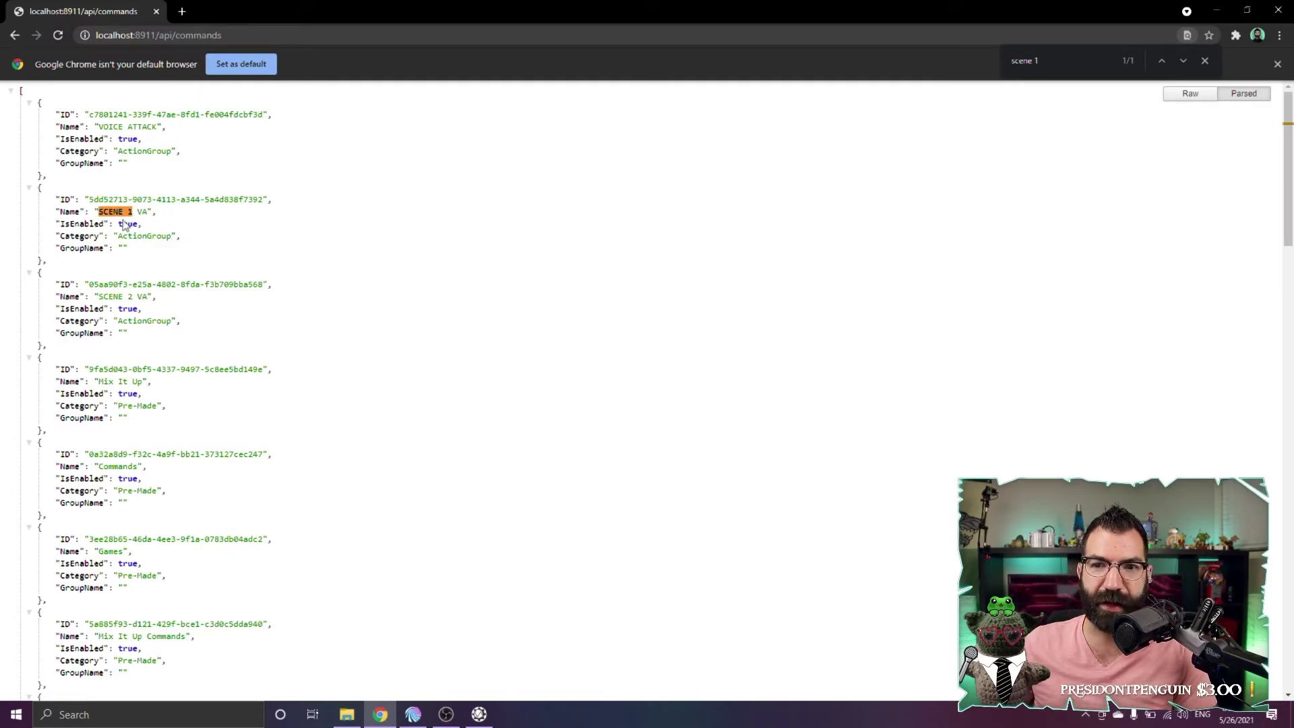
drag(89, 196, 266, 200)
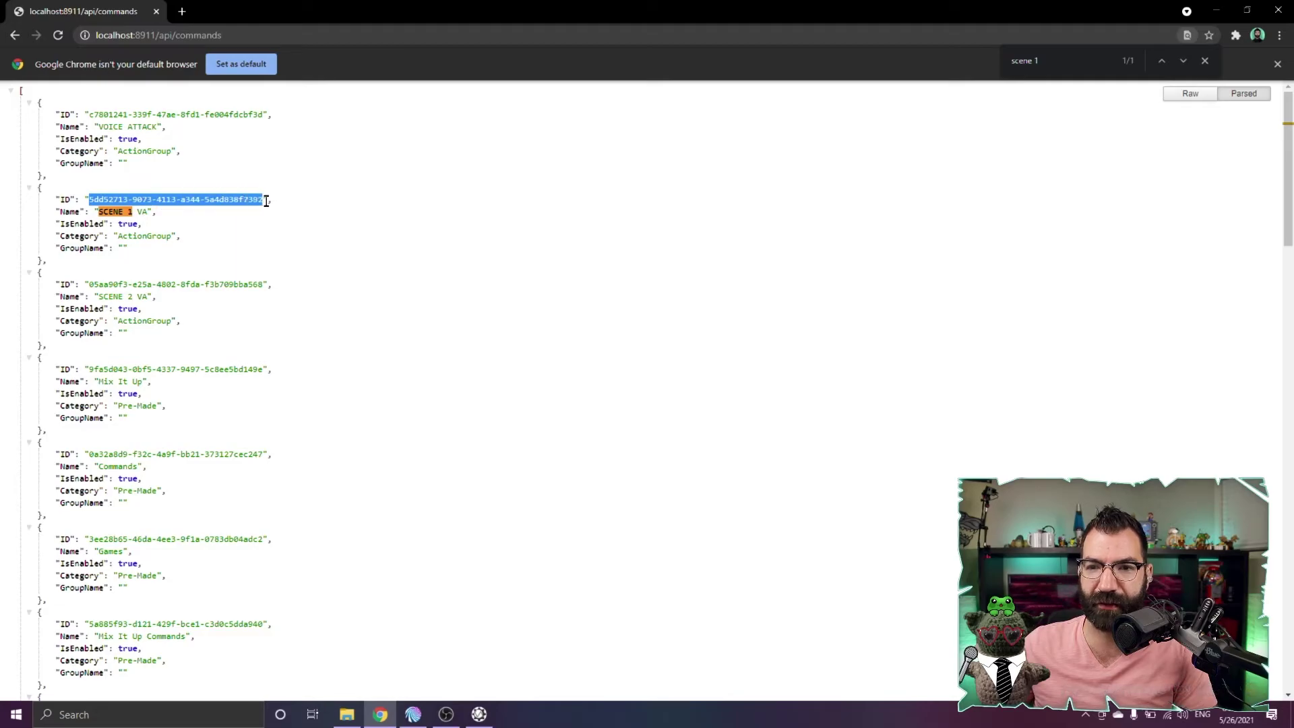
right_click(227, 201)
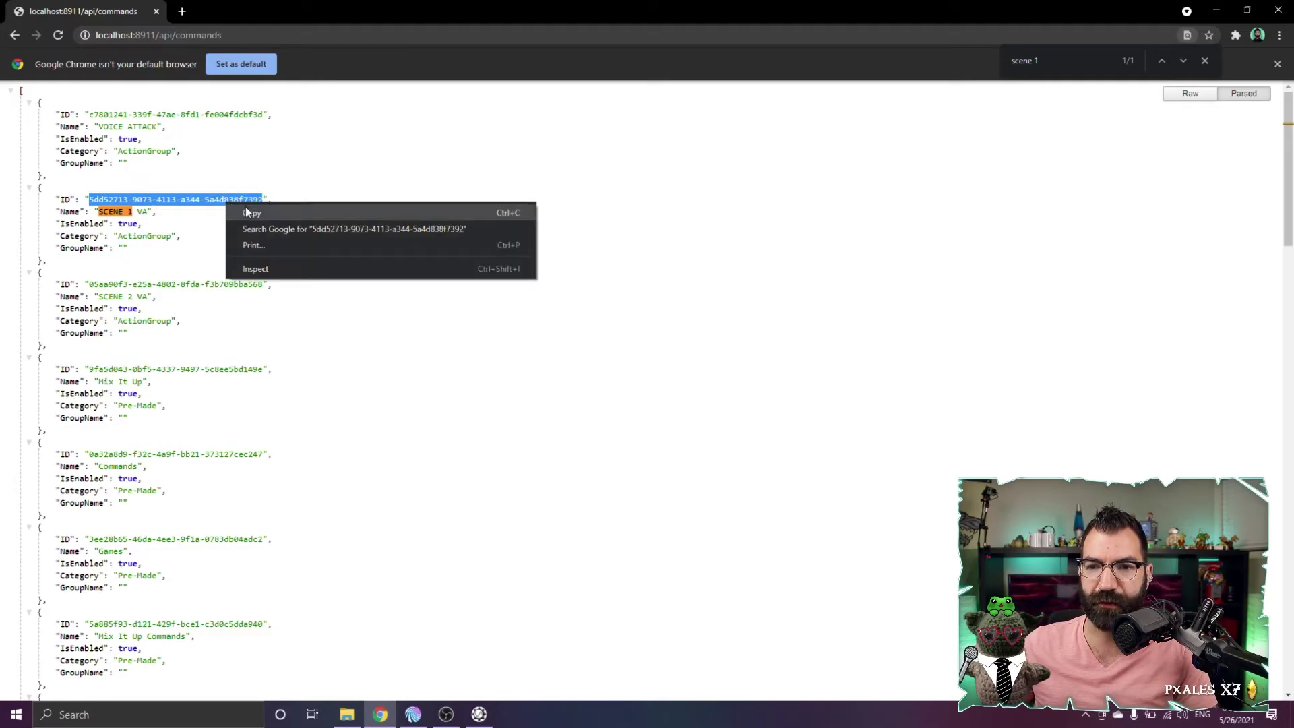
click(250, 213)
- Paste the SCENE 1 VA ID after /CommandId= and set MIUCONTROL.exe to run hidden
click(1215, 11)
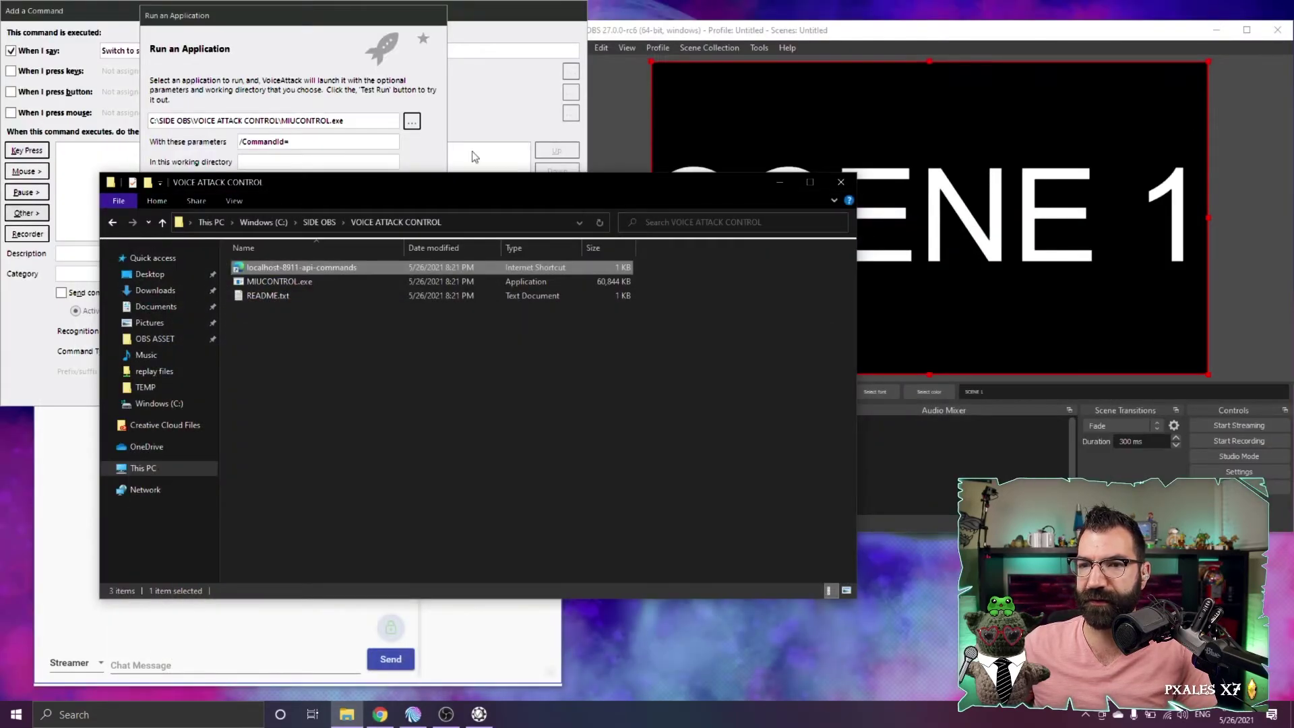
click(306, 142)
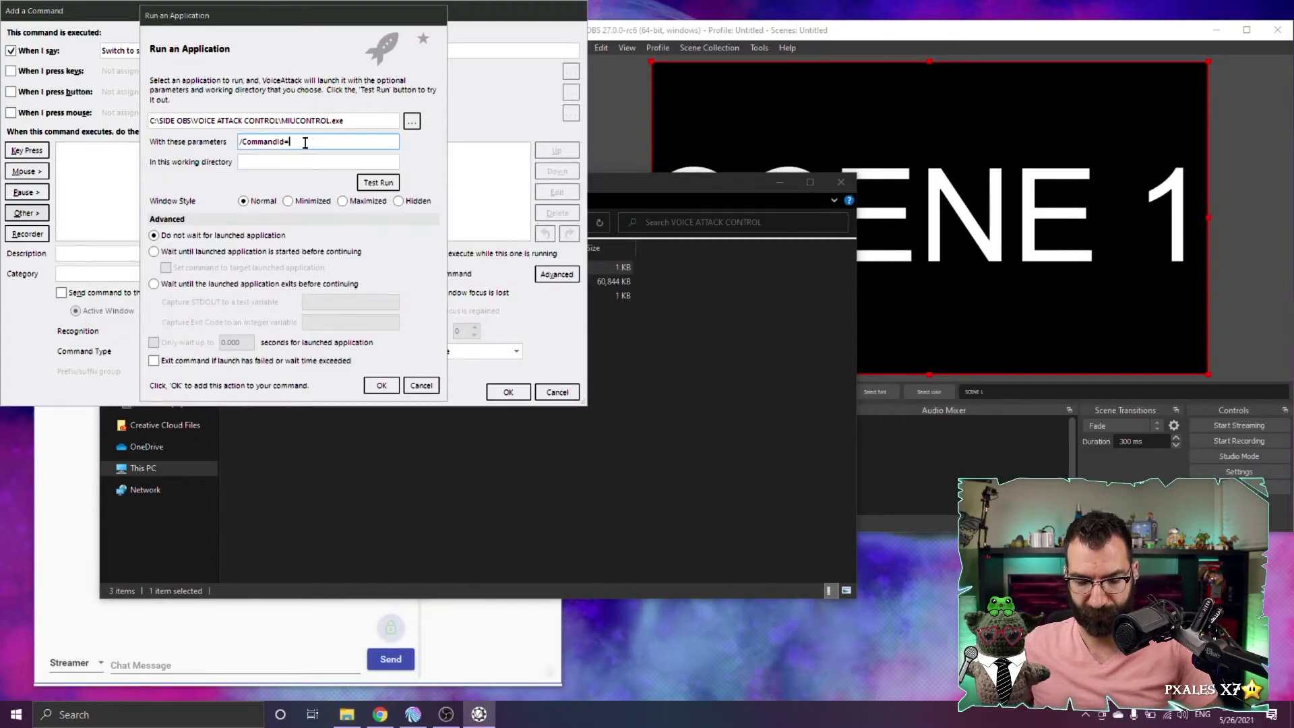
key(ctrl+v)
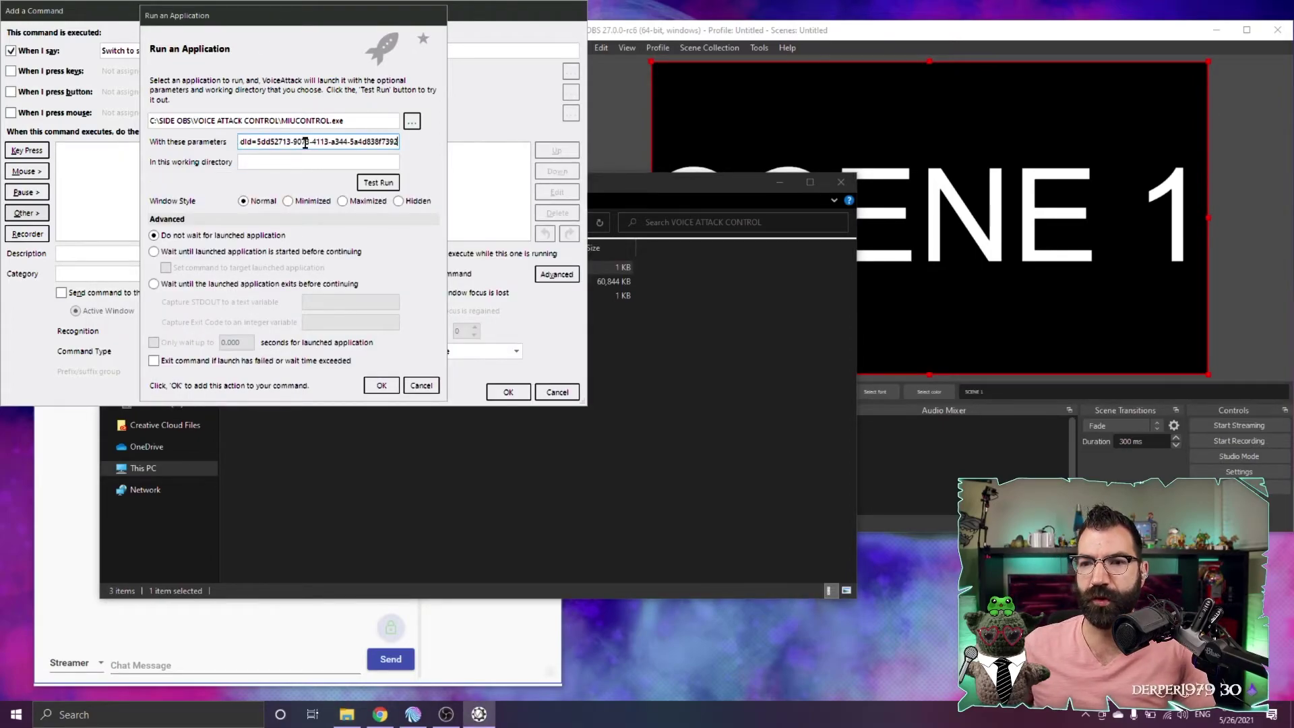
click(399, 201)
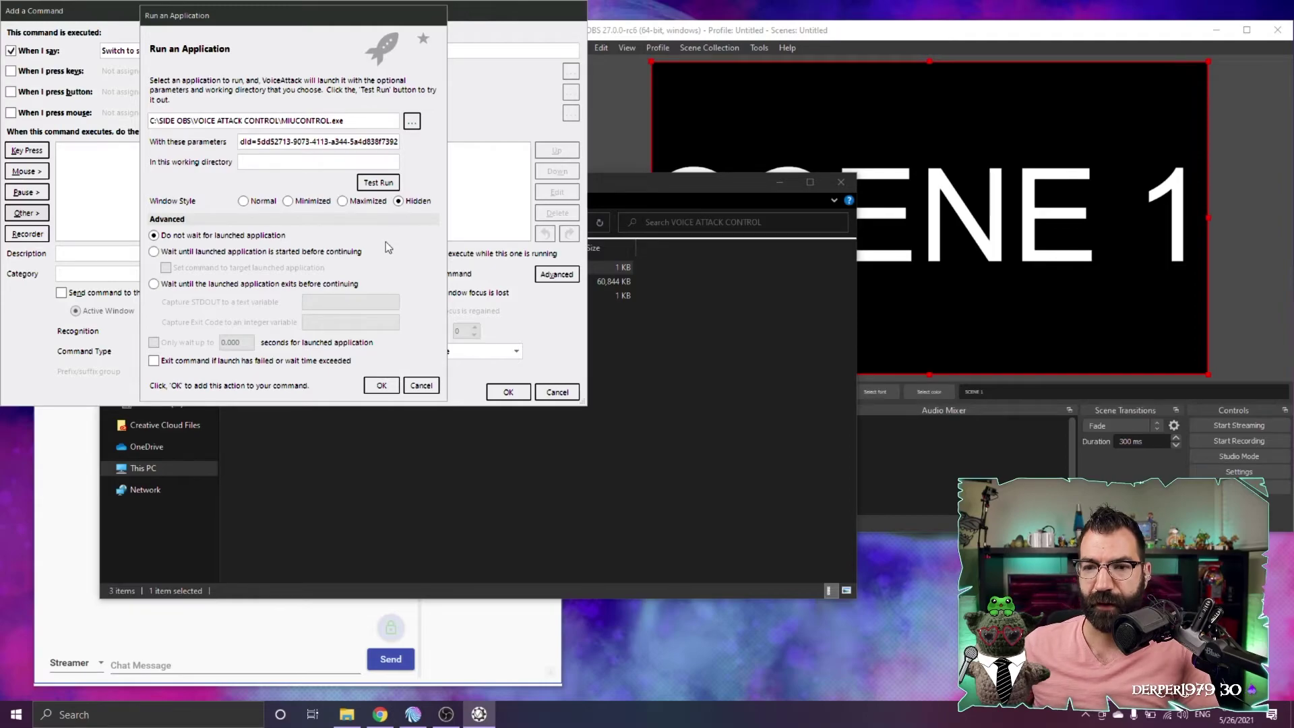
click(382, 385)
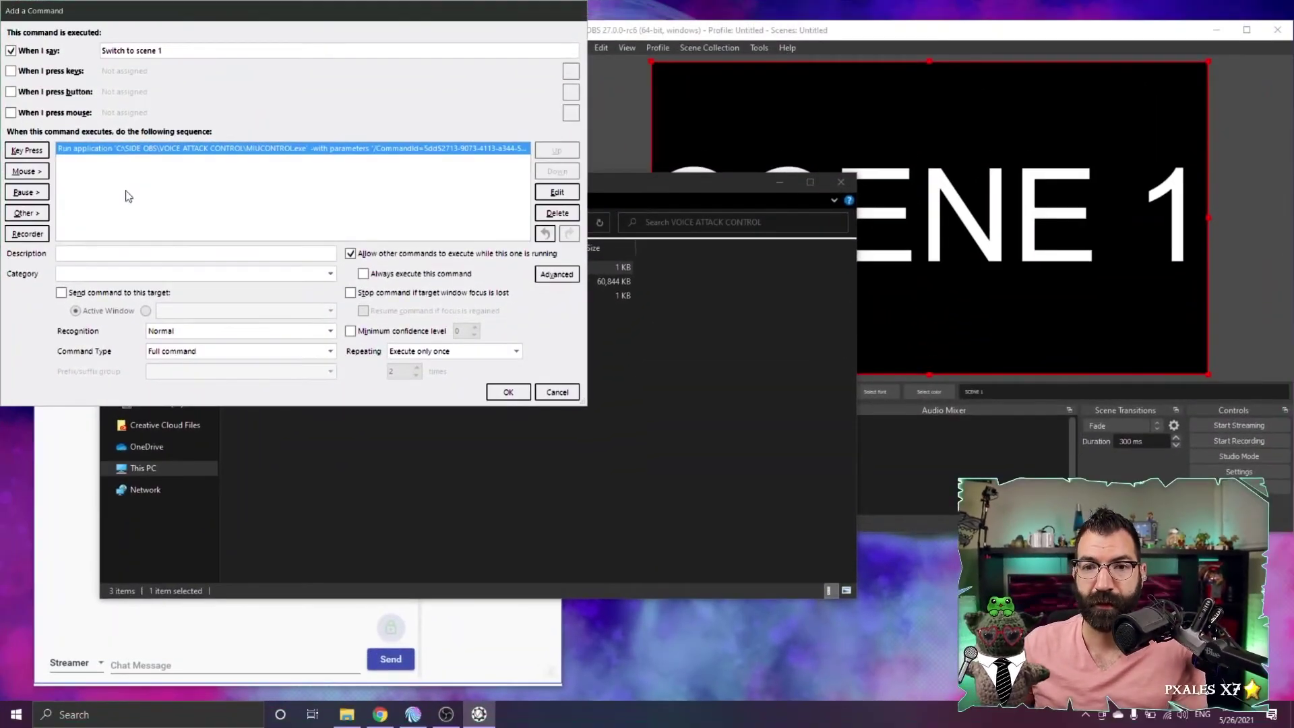
- Add a Text-To-Speech action saying 'Hello Dumb human' and preview it
click(37, 214)
mouse_move(88, 226)
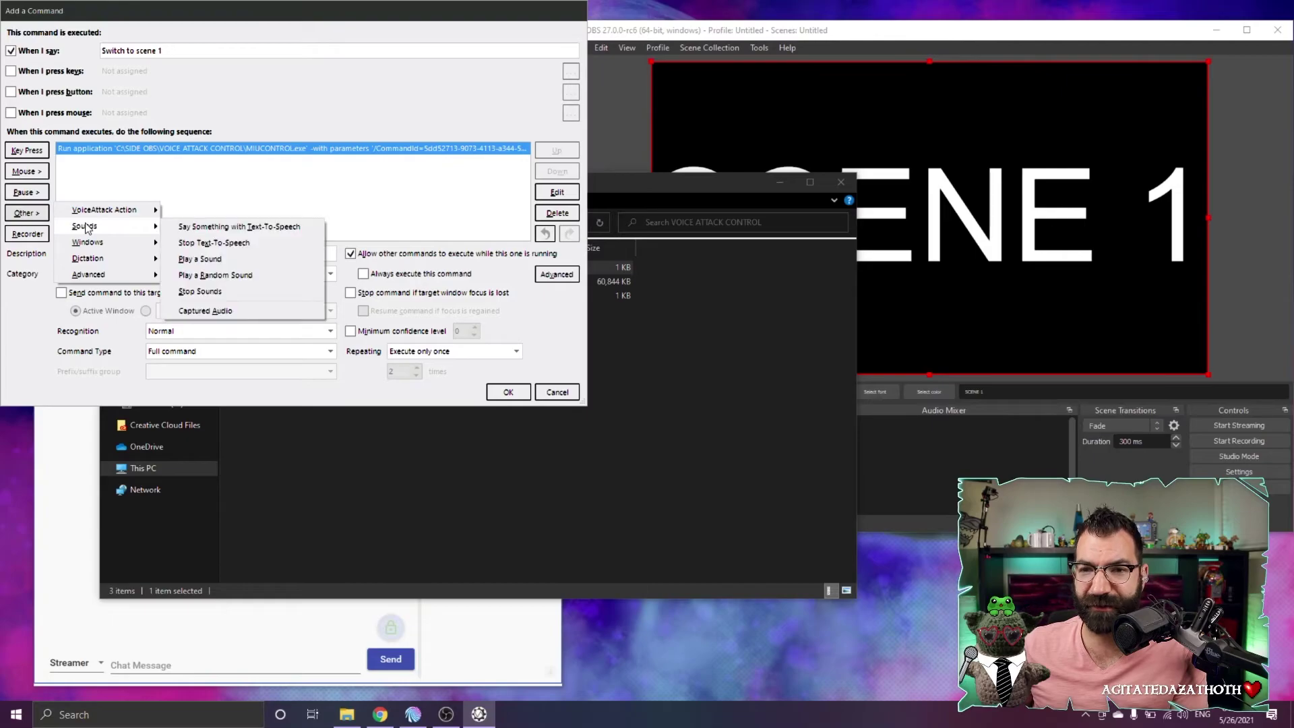
click(240, 229)
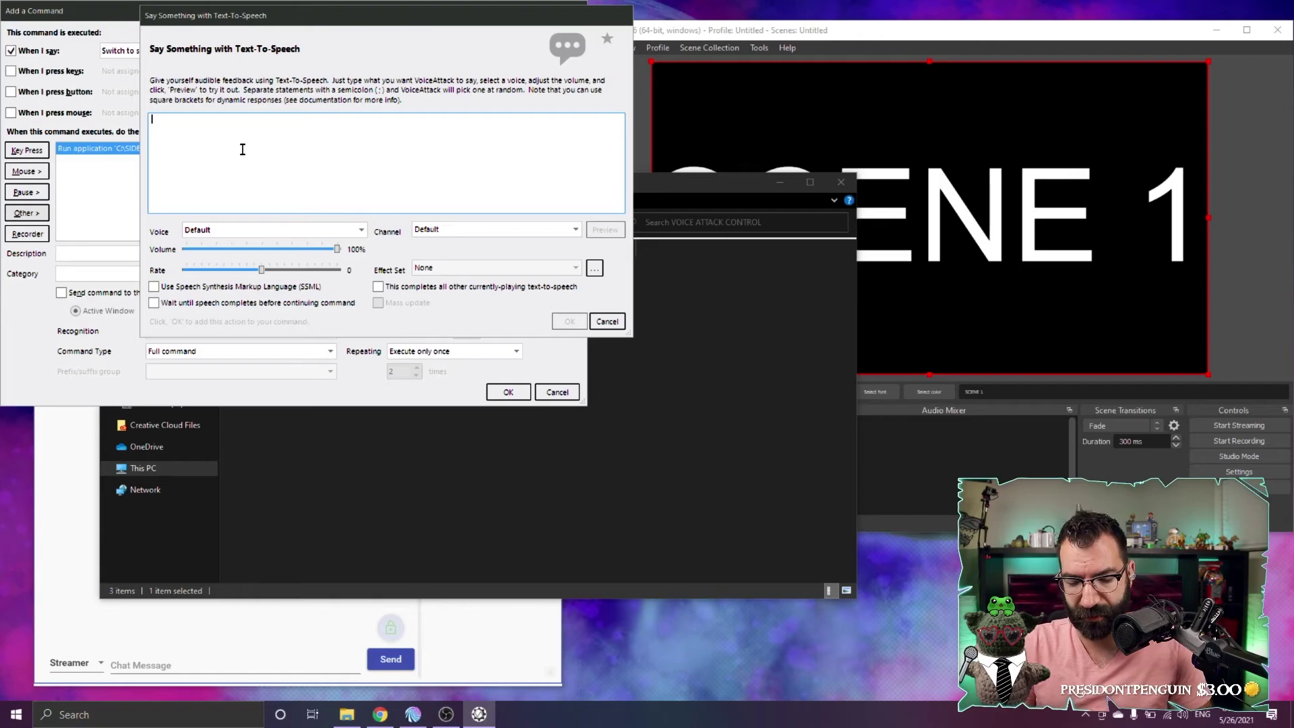
text(Hello Dumb human)
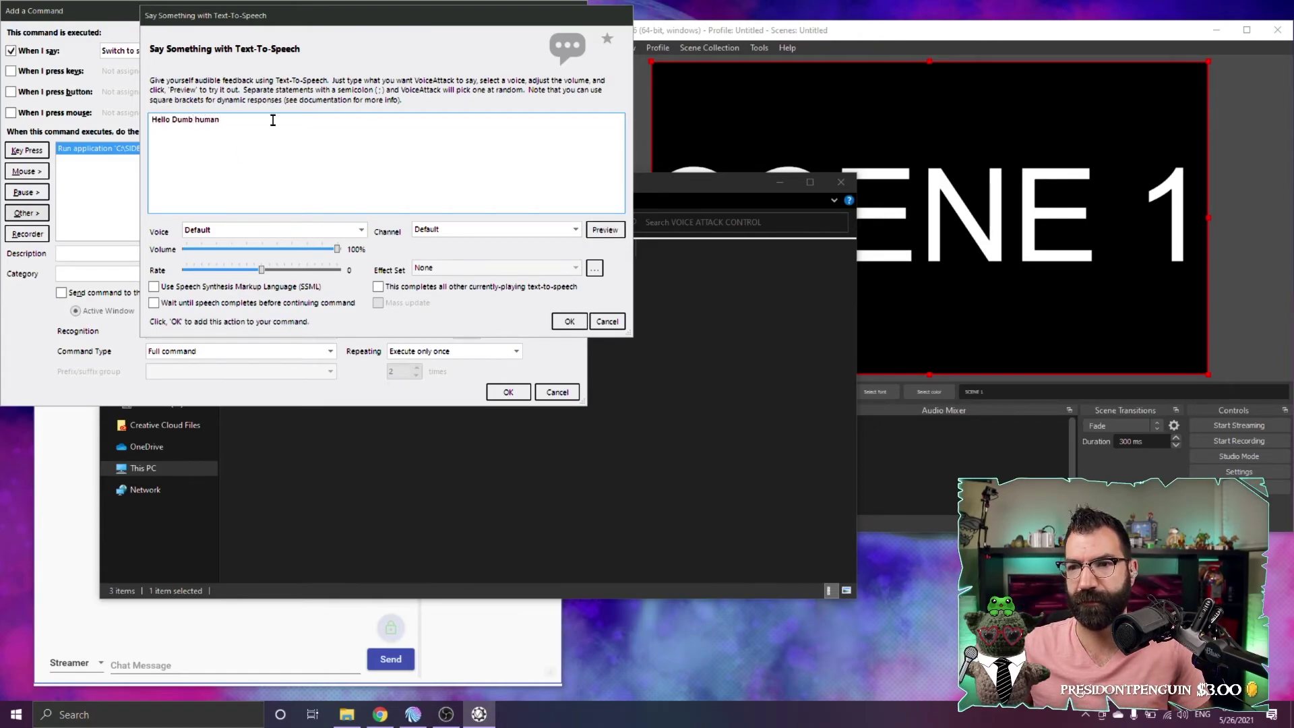
click(604, 230)
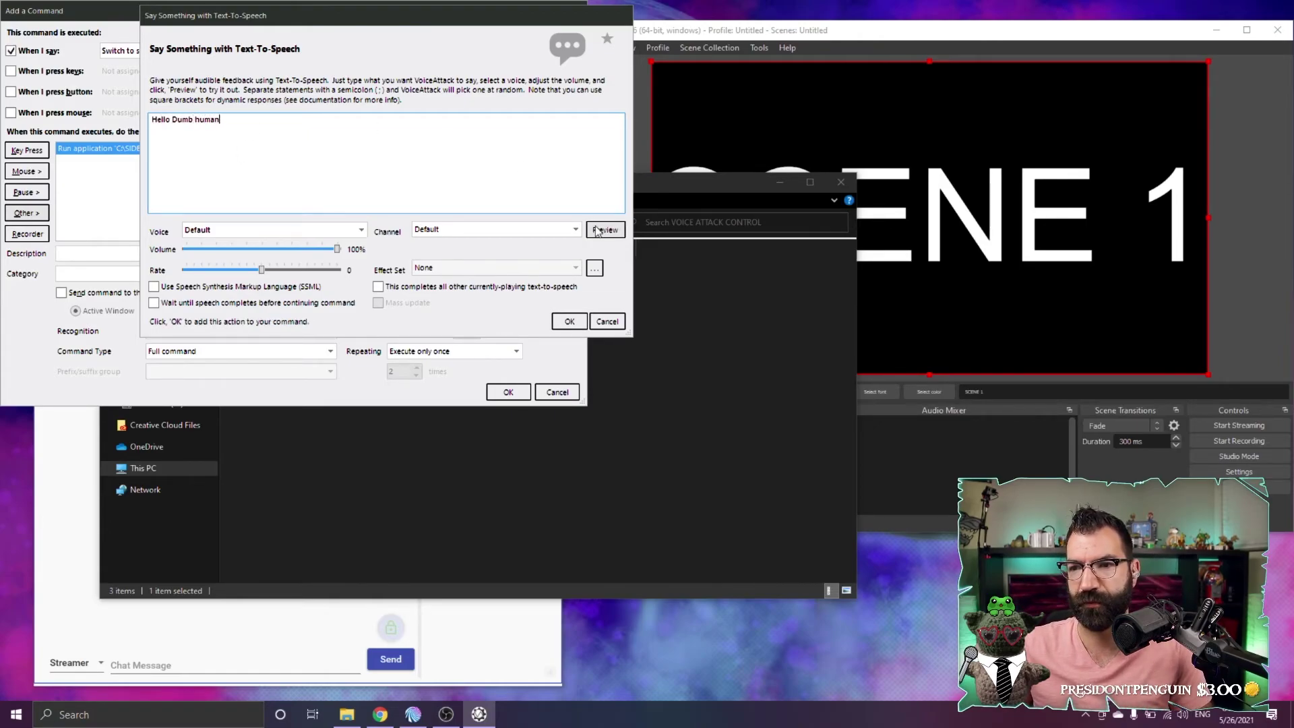
click(569, 322)
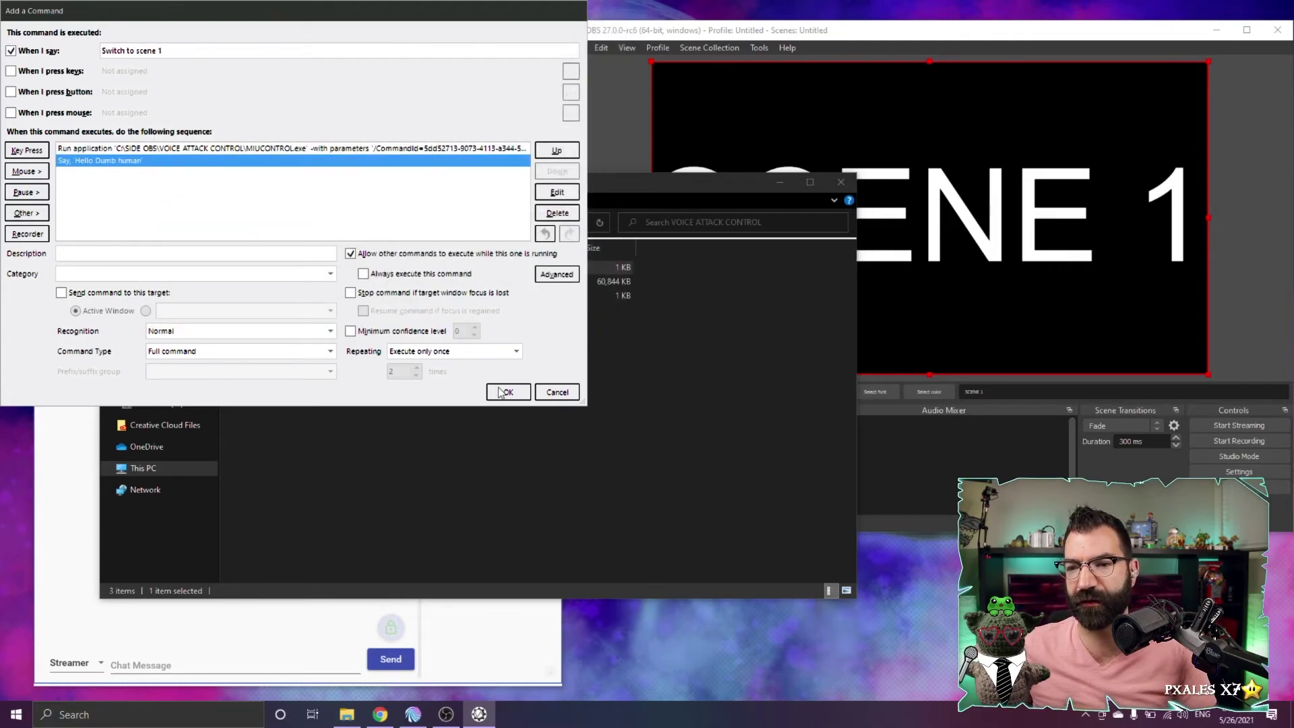
- Save and apply Switch to scene 1, then duplicate it as 'Switch to scene 2'
click(502, 392)
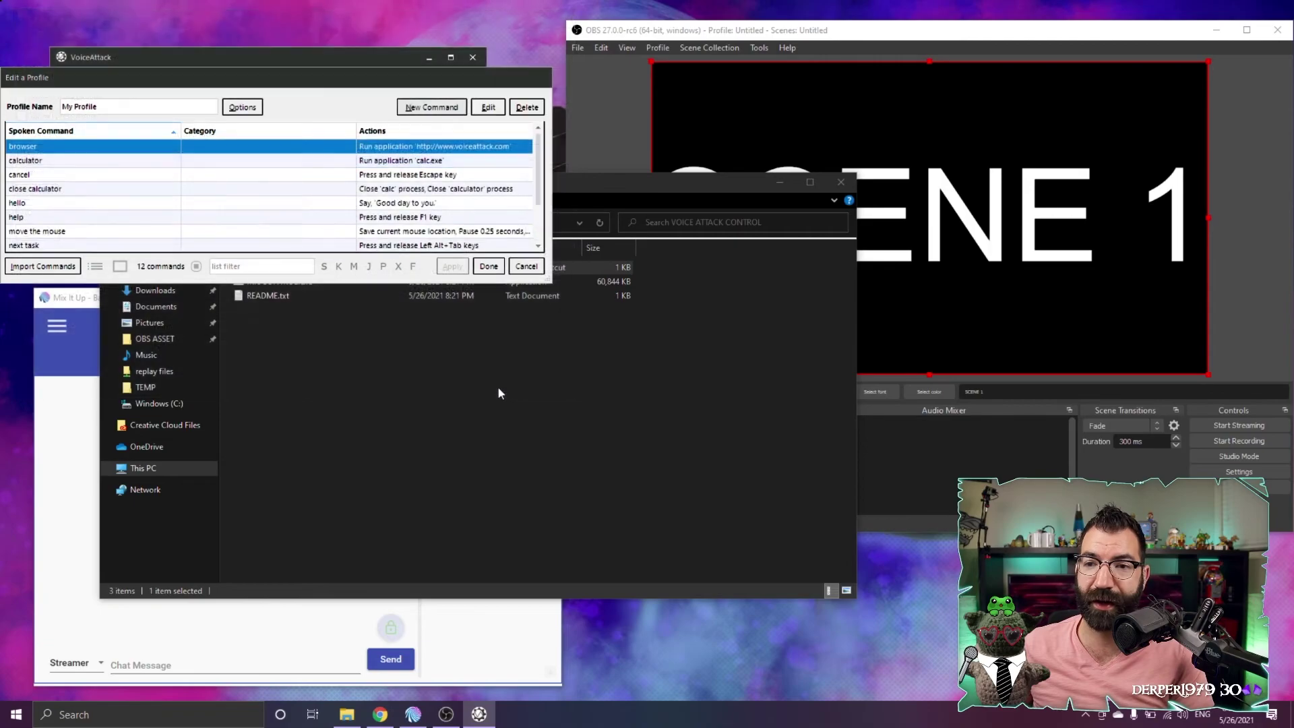
click(454, 268)
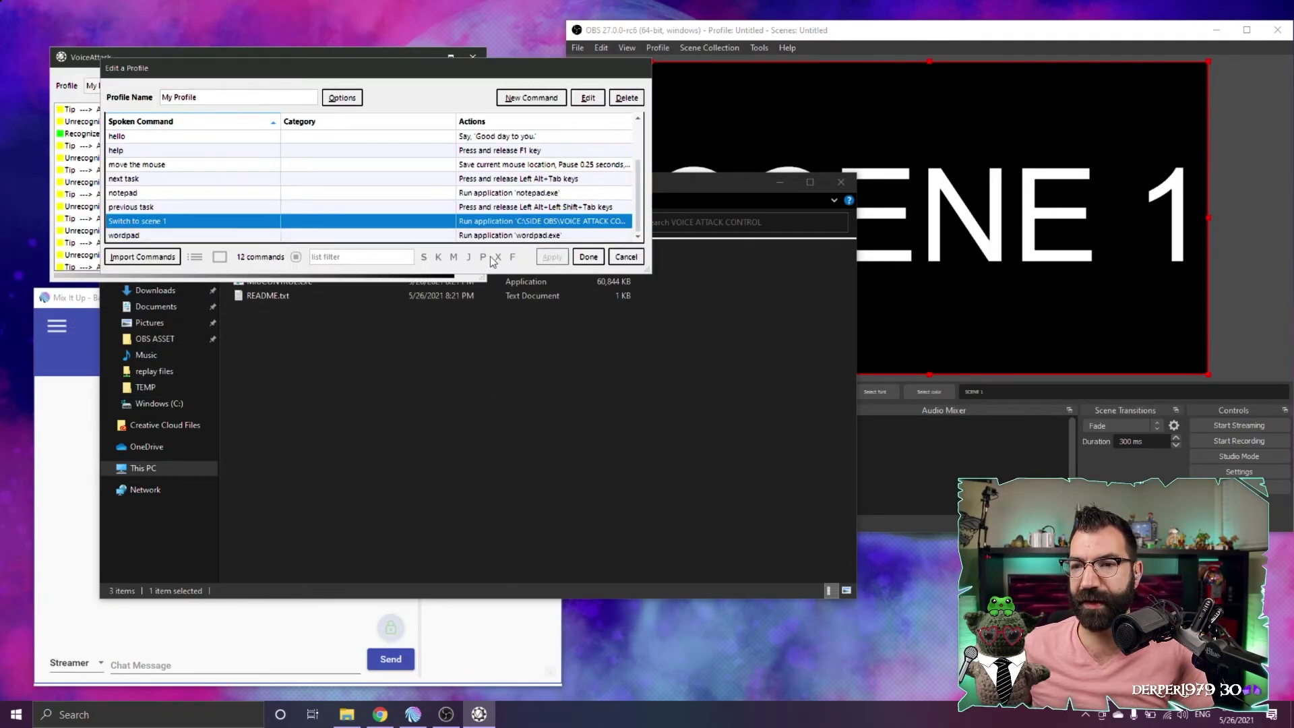
right_click(316, 224)
click(351, 260)
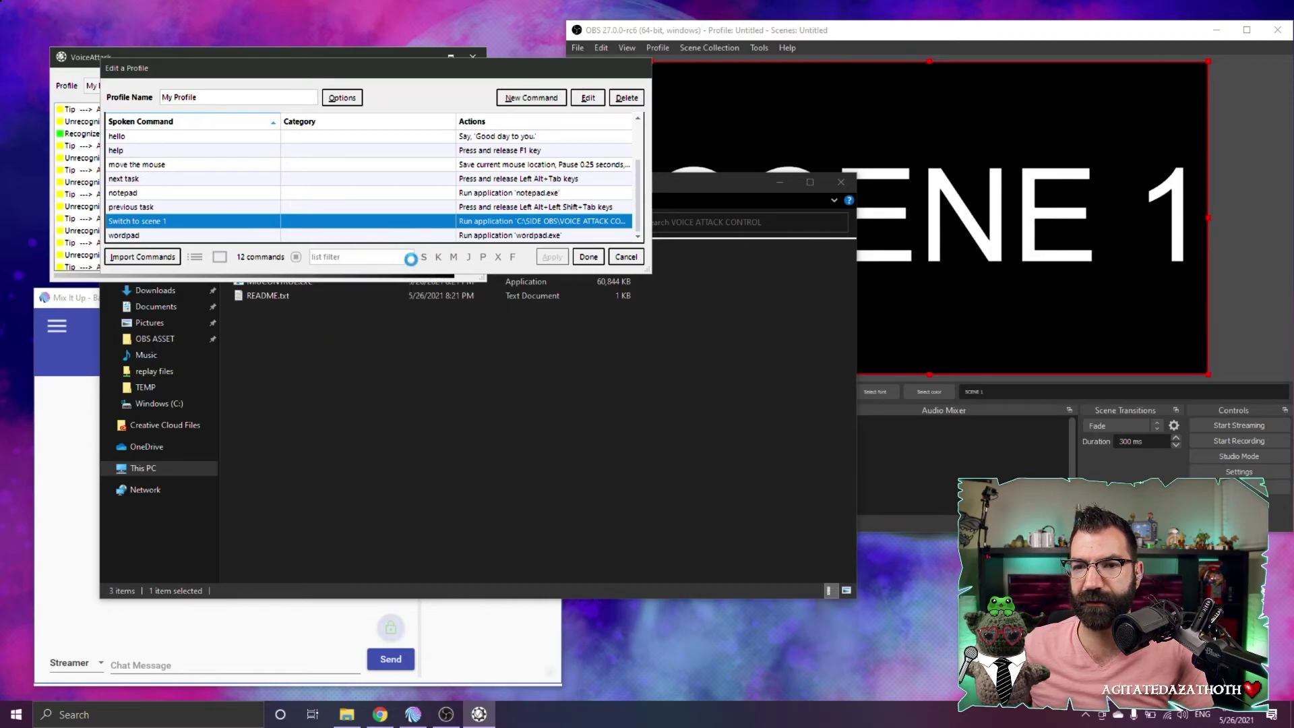
click(195, 47)
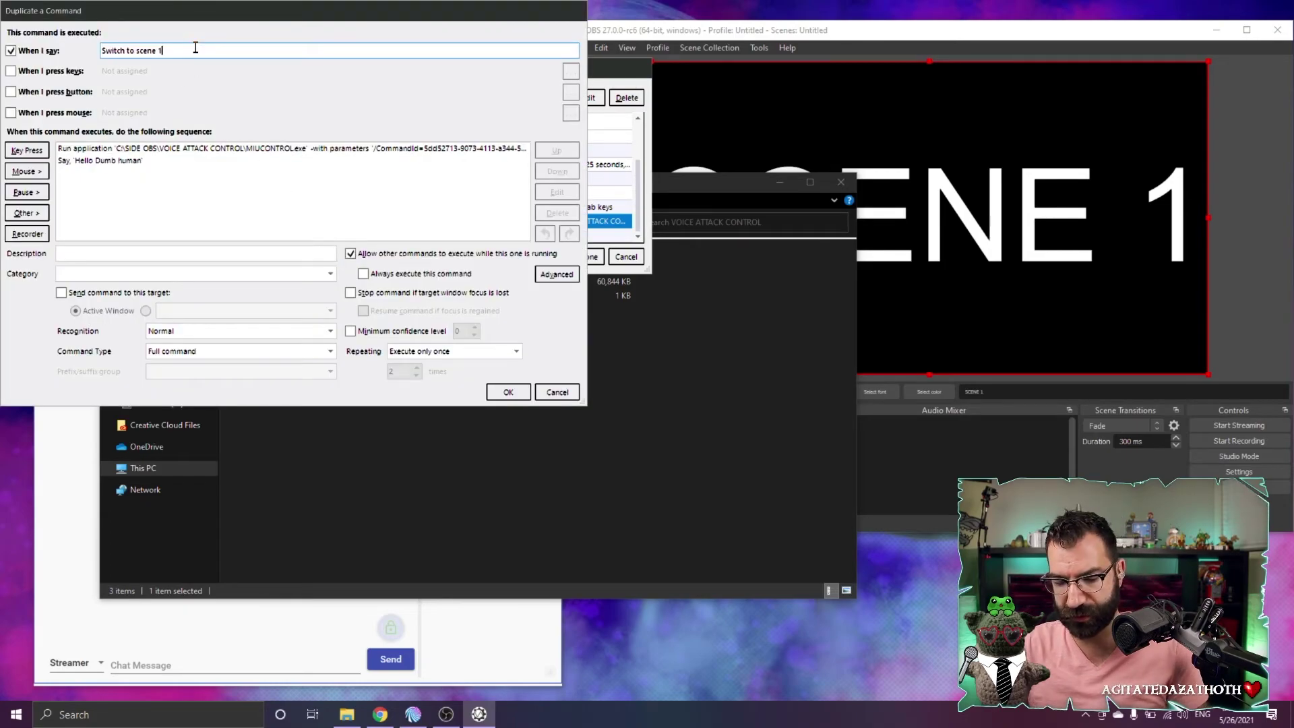
- Replace the scene 1 ID in the run-application parameters with the SCENE 2 VA ID
click(380, 714)
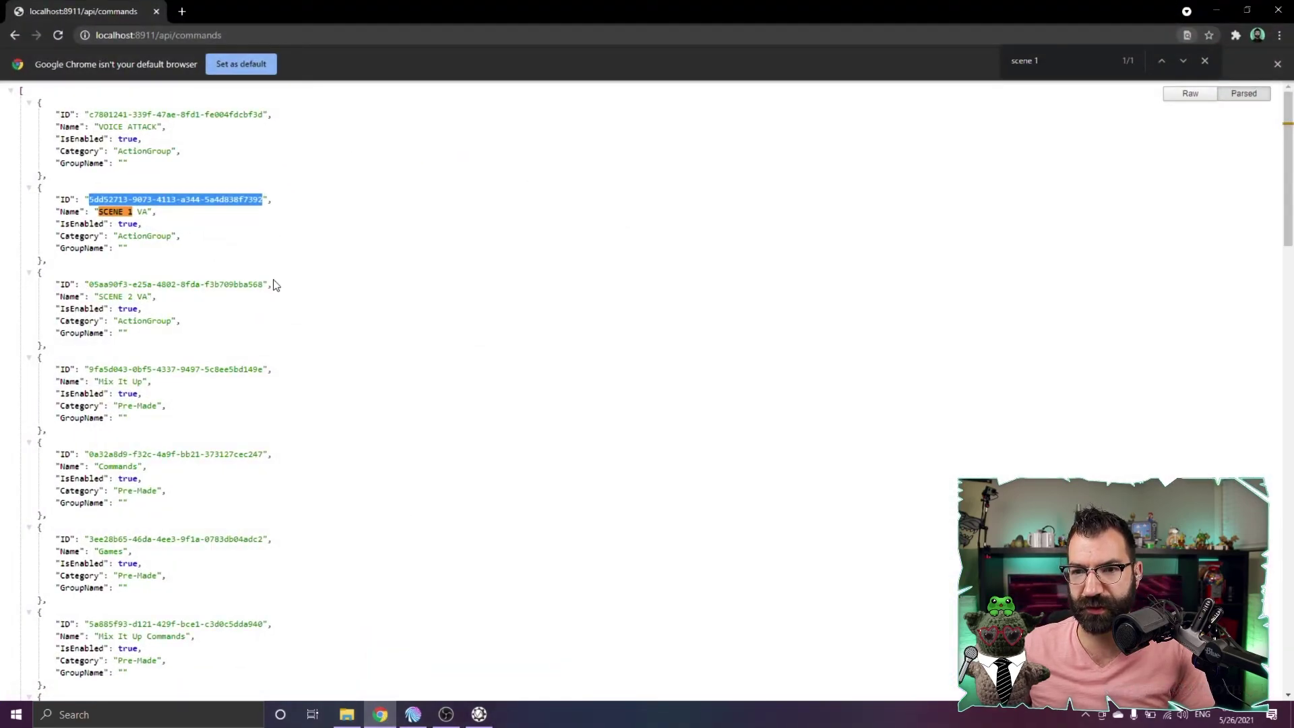
drag(263, 284, 90, 289)
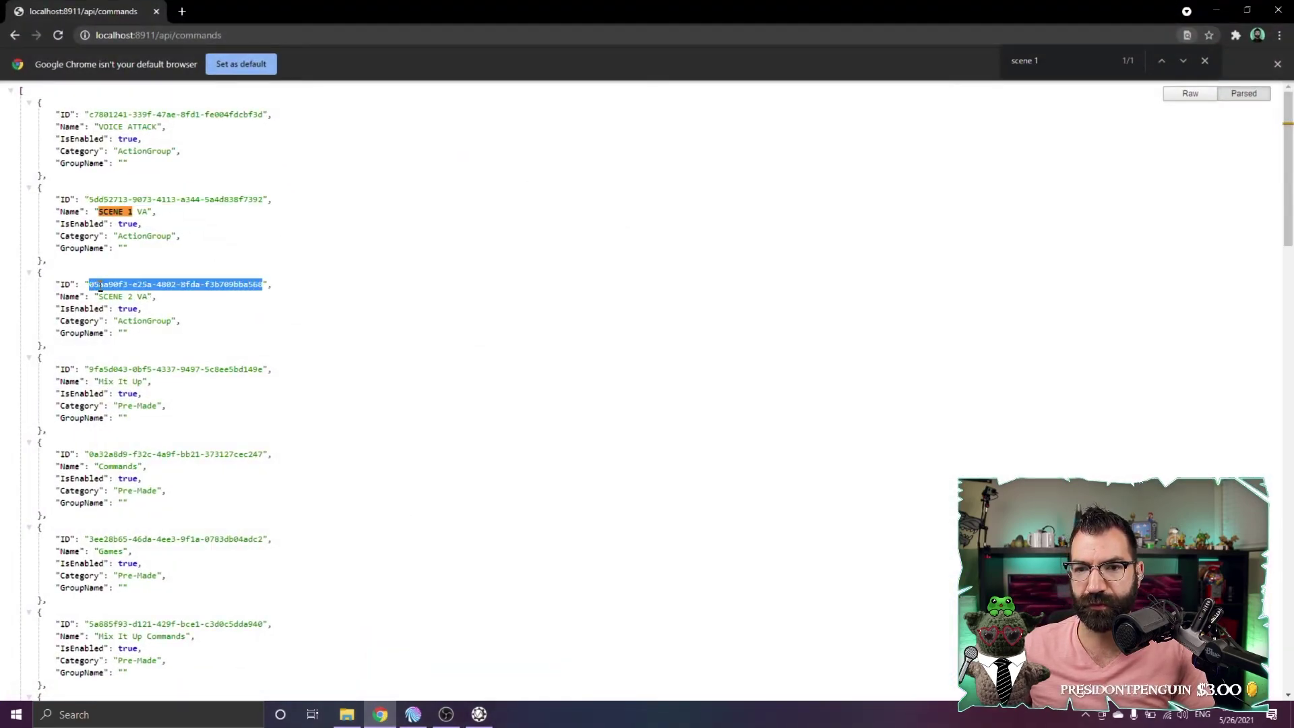
right_click(99, 285)
click(134, 295)
click(1216, 10)
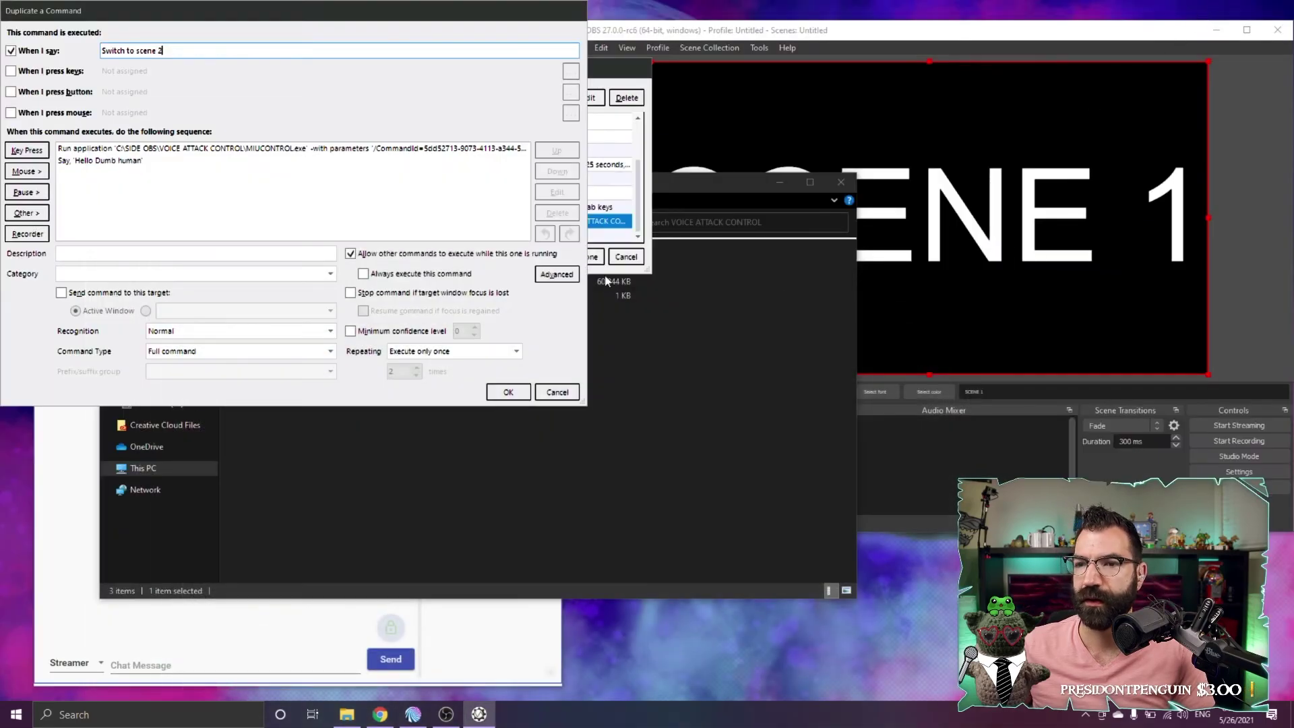
double_click(176, 150)
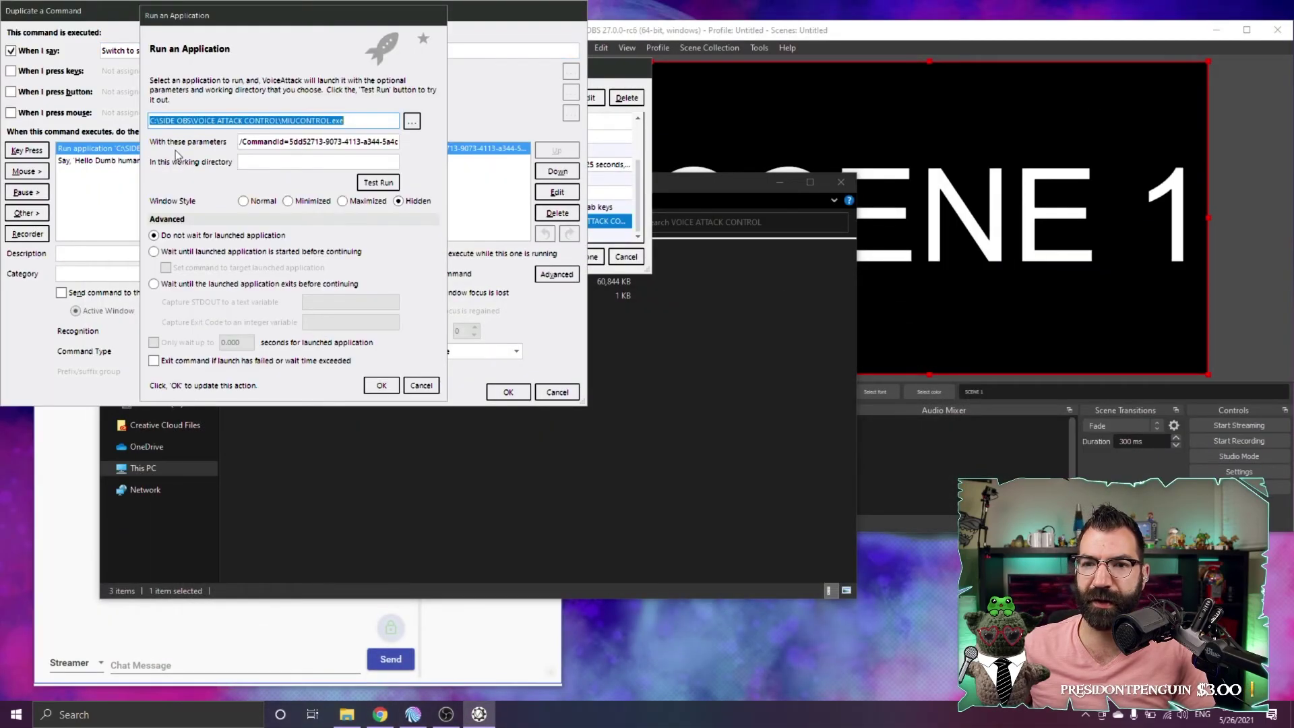
click(317, 141)
drag(282, 142, 451, 149)
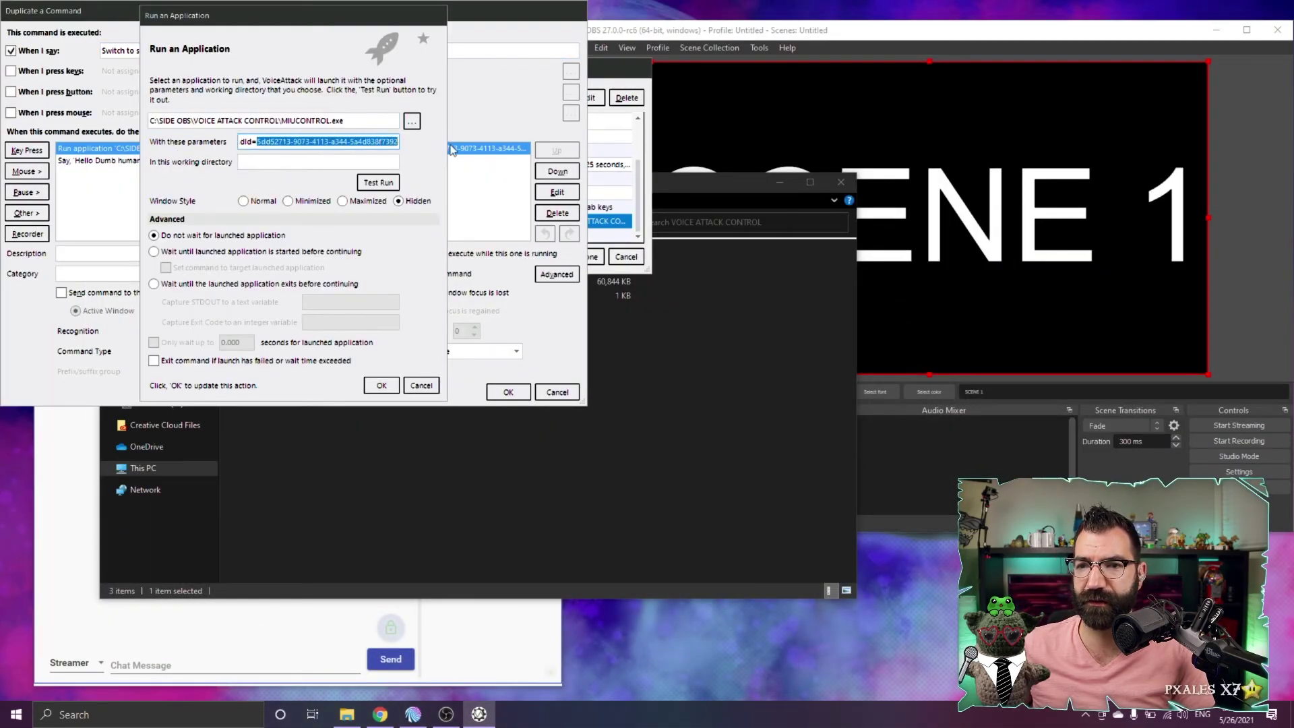
key(ctrl+v)
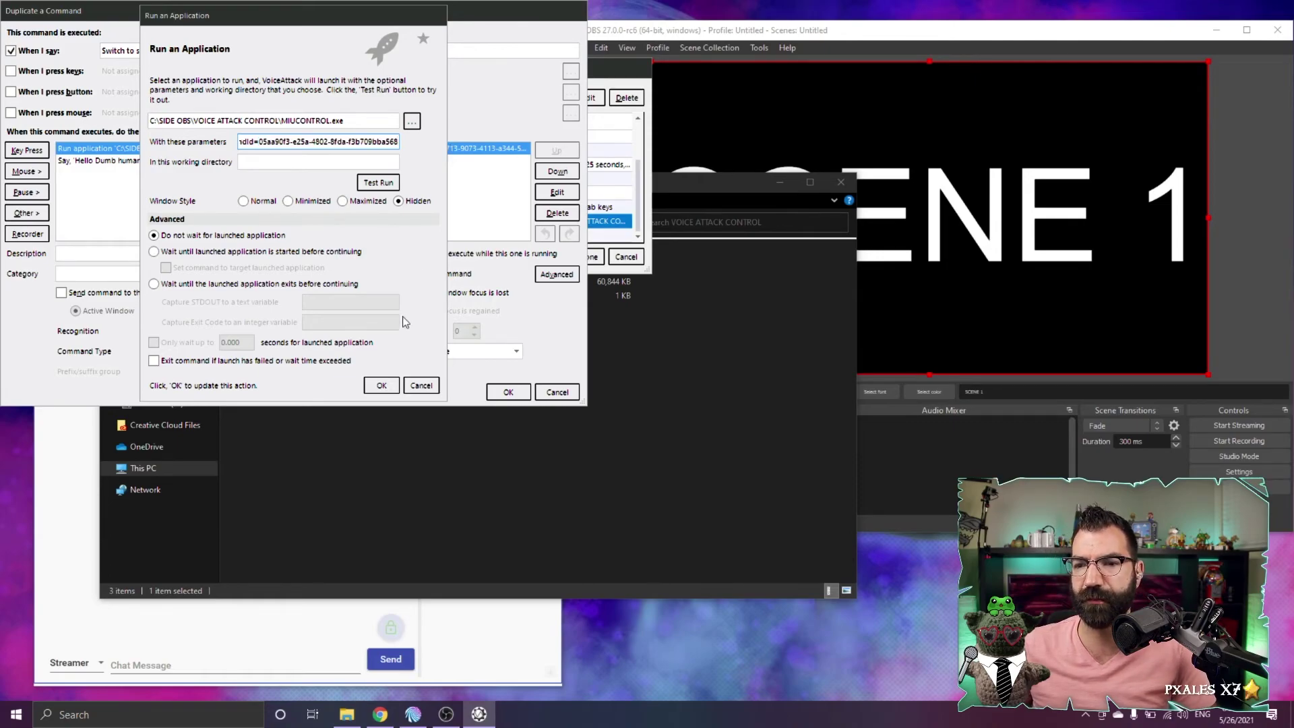
click(382, 385)
- Save Switch to scene 2, close the profile editor, and bring OBS and Mix It Up forward
click(509, 392)
click(552, 257)
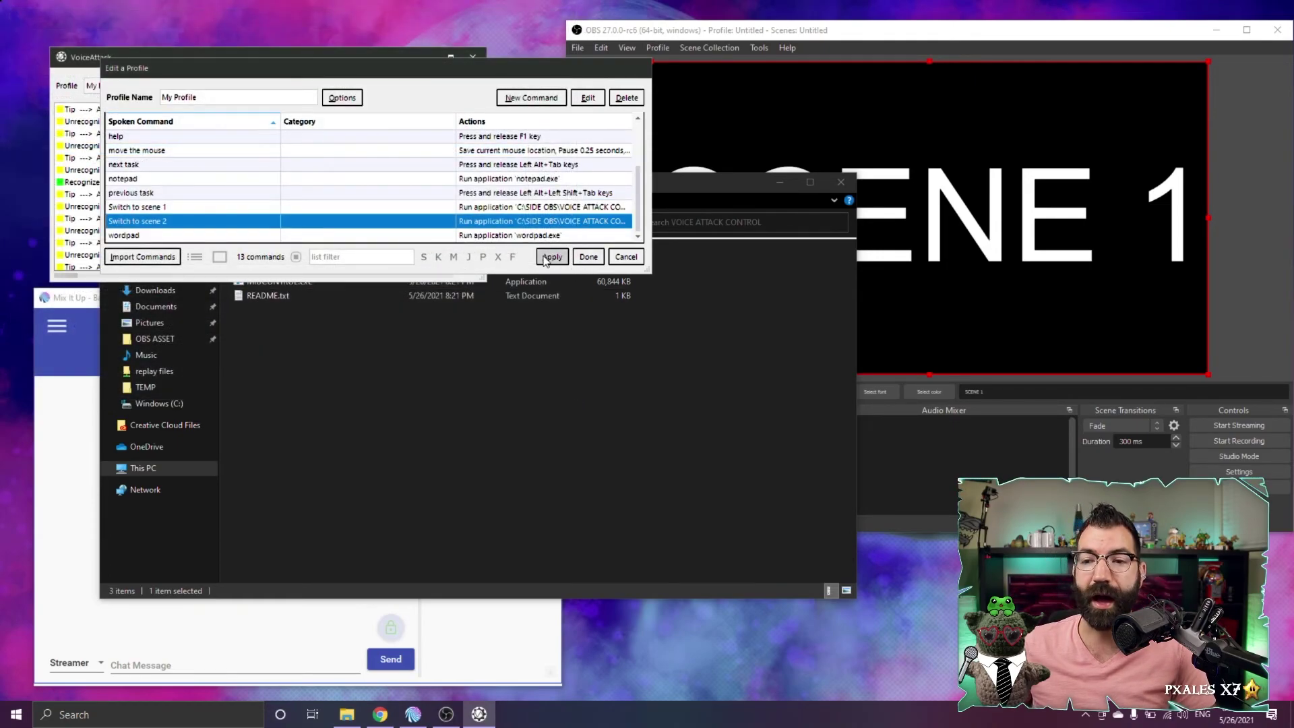
click(588, 257)
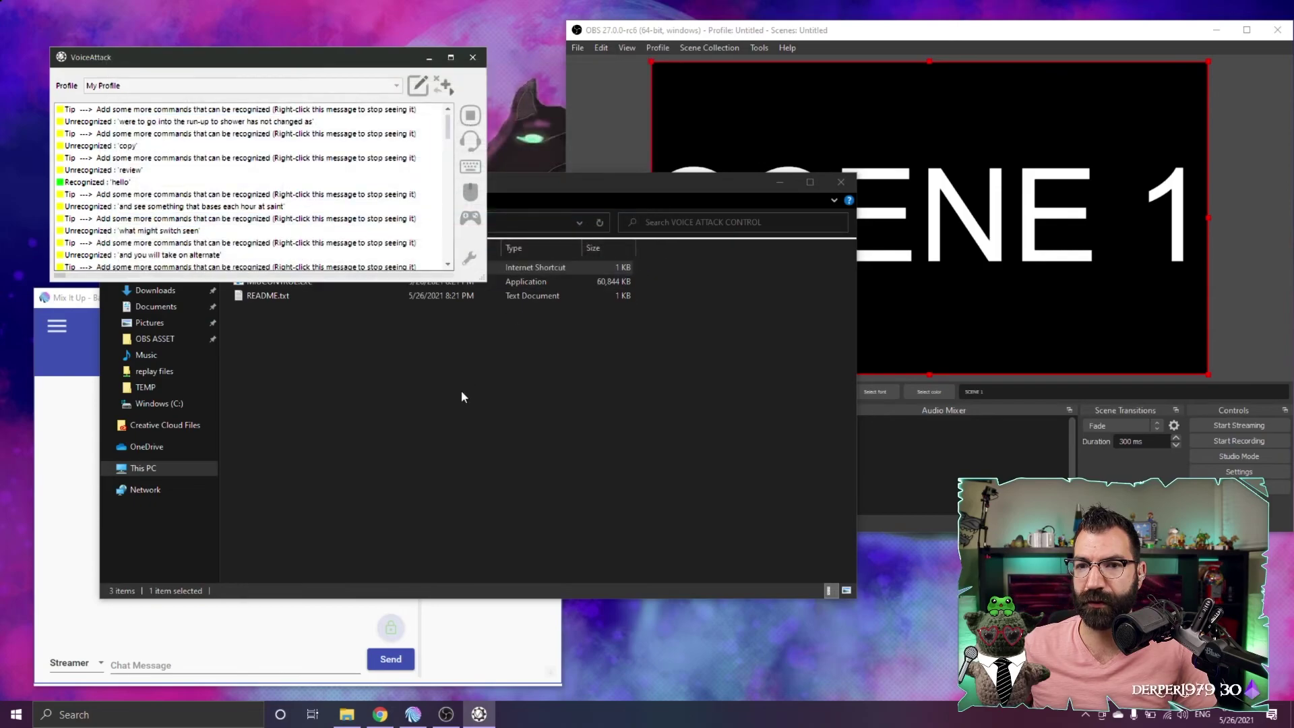
click(750, 39)
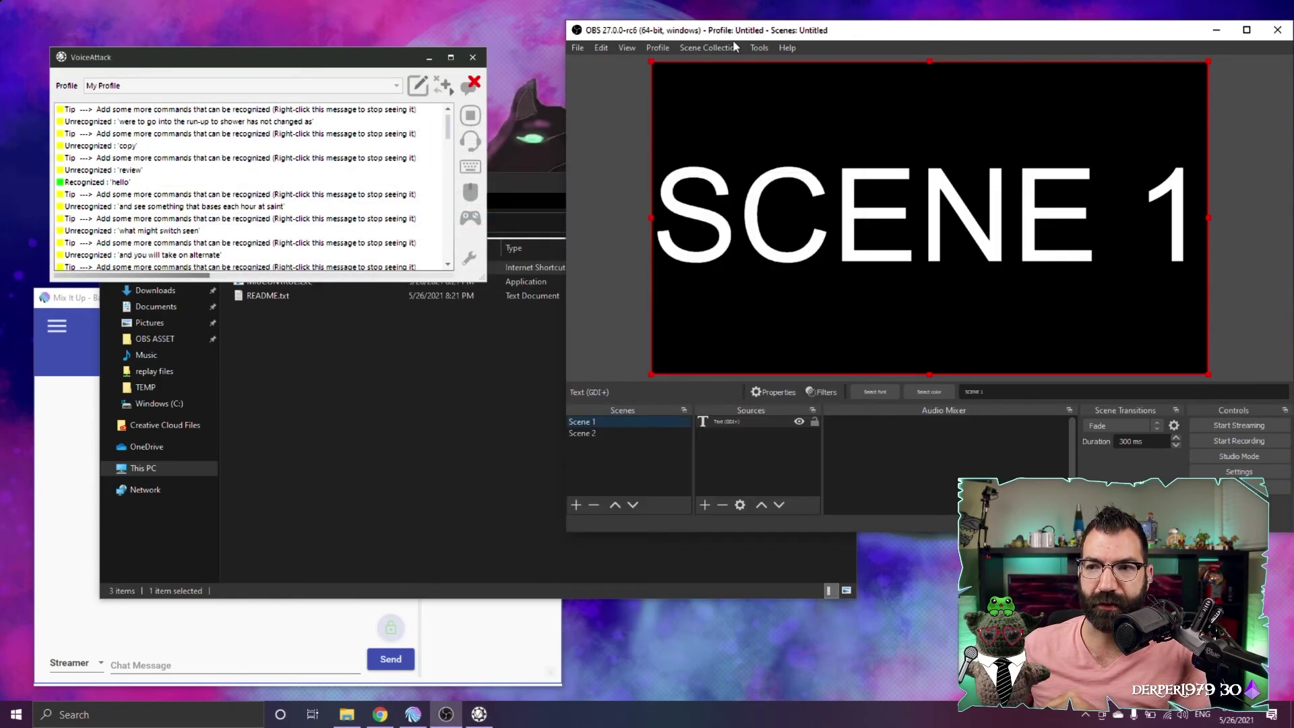
click(46, 519)
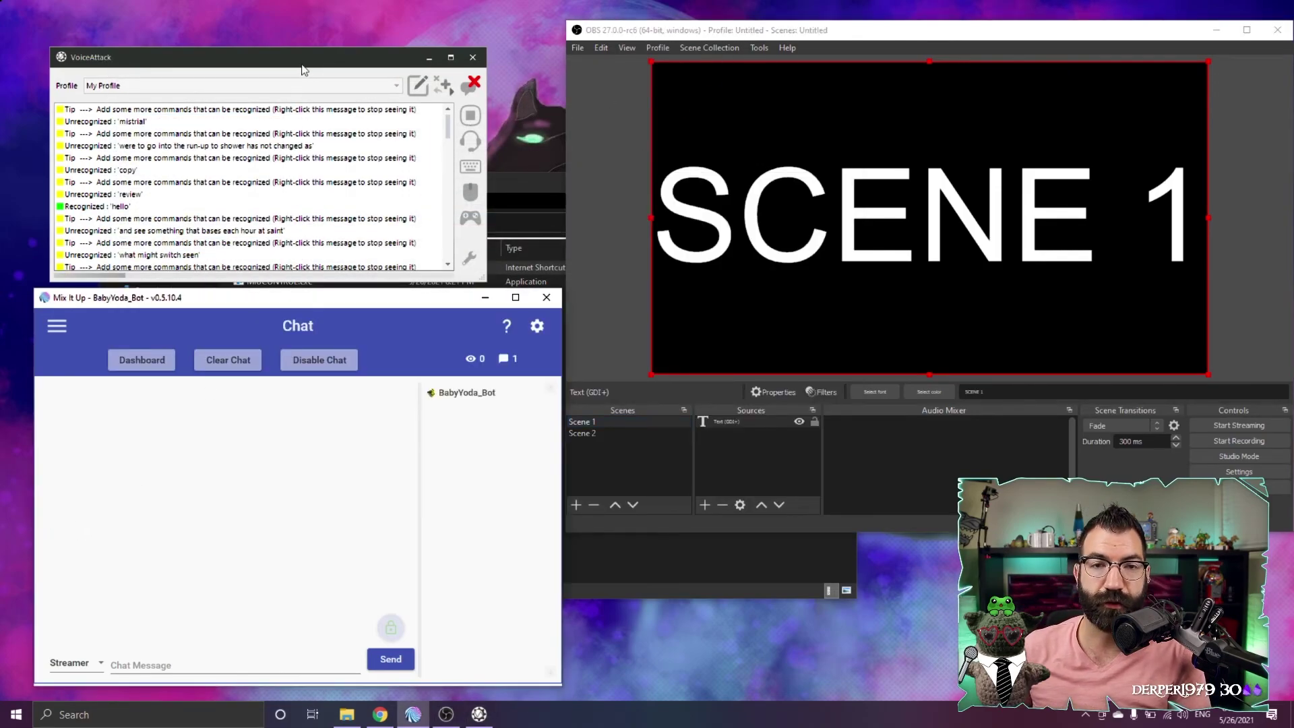